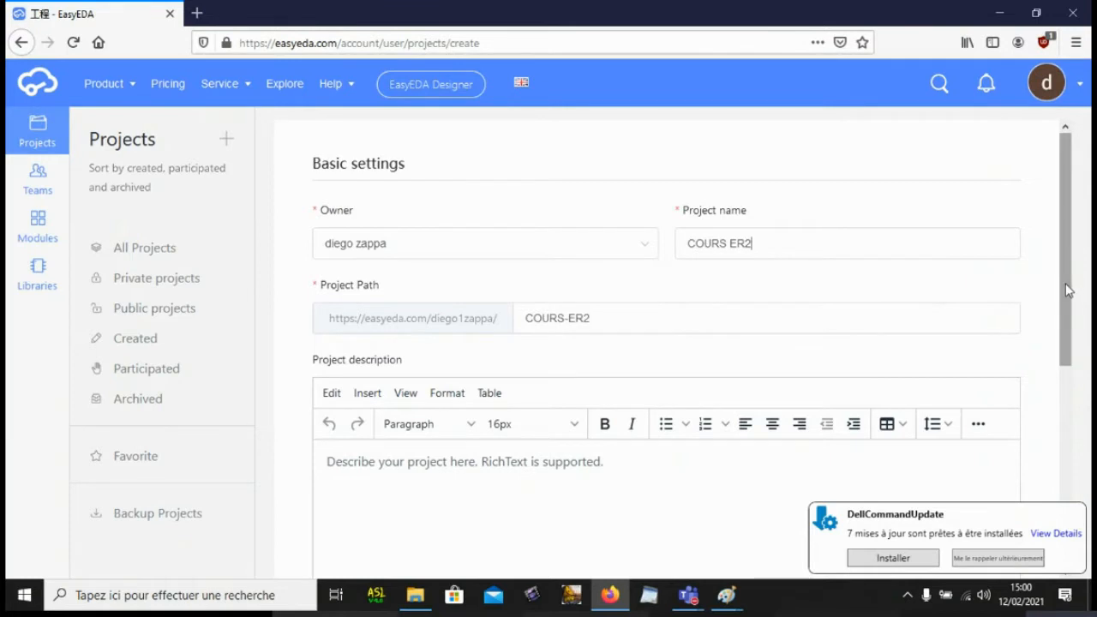
Step: Create the private project COURS ER2 with the settings already entered and open all its documents in the editor
left_click_drag(1069, 292, 1021, 412)
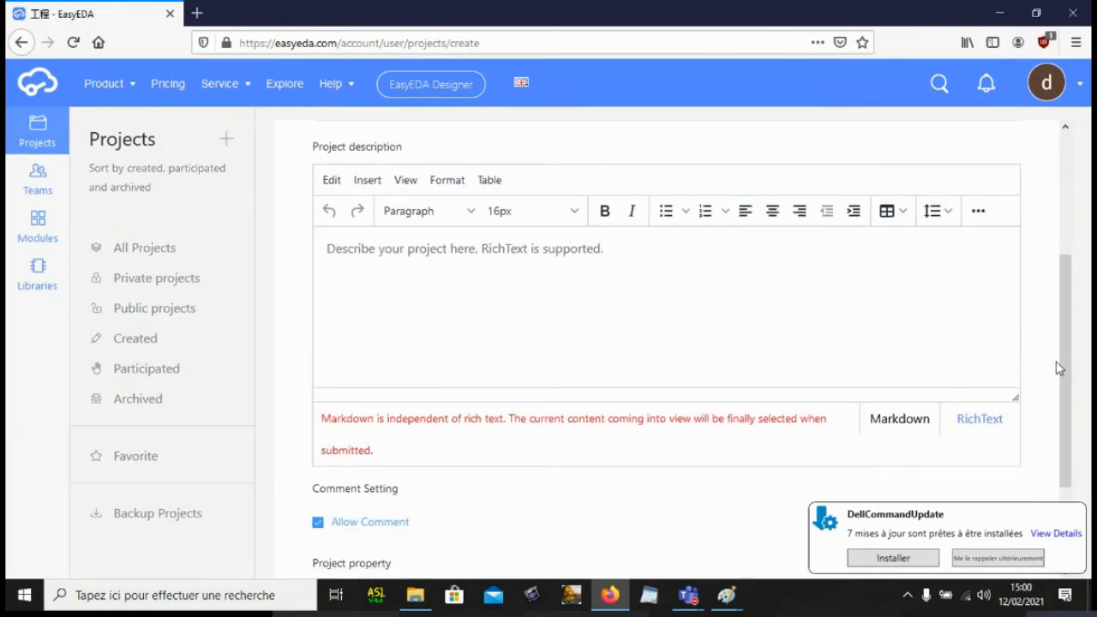
left_click_drag(1061, 359, 1062, 431)
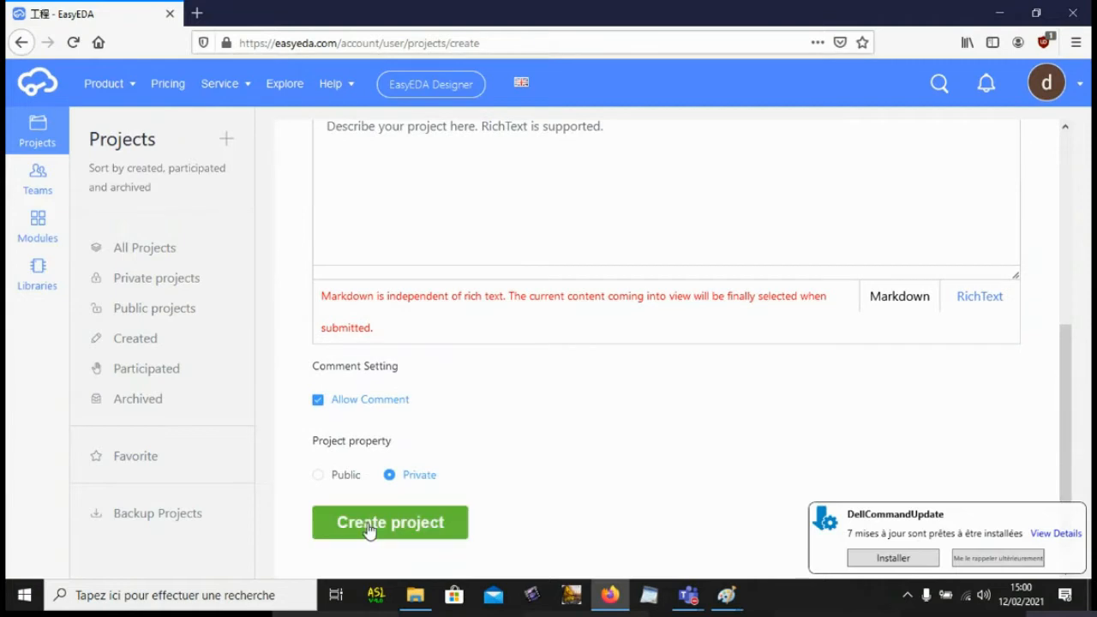
left_click(368, 523)
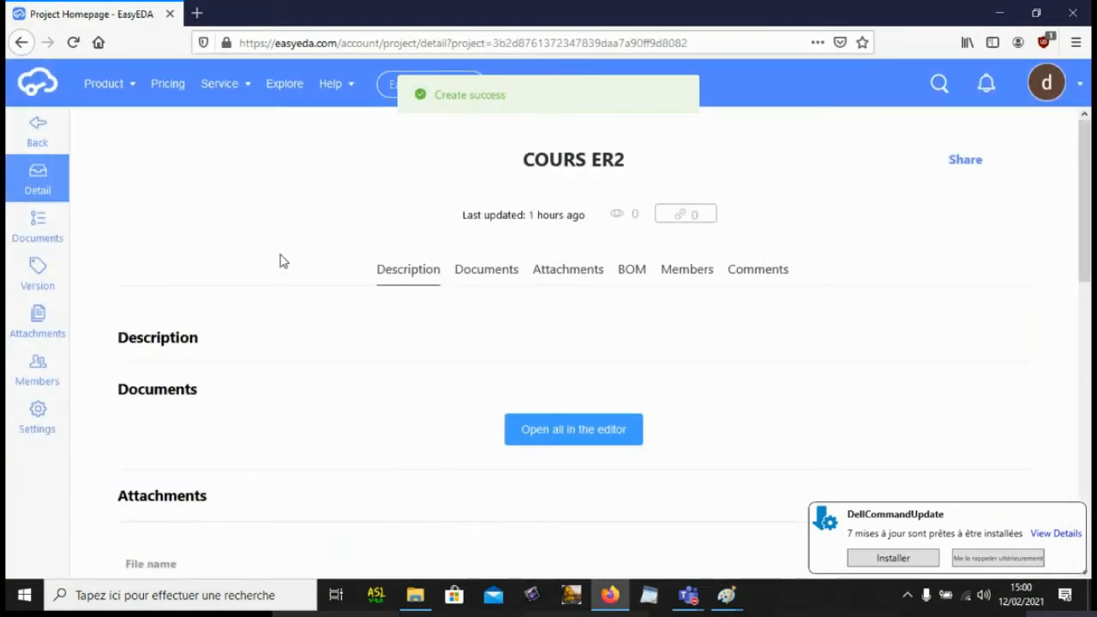
left_click(579, 439)
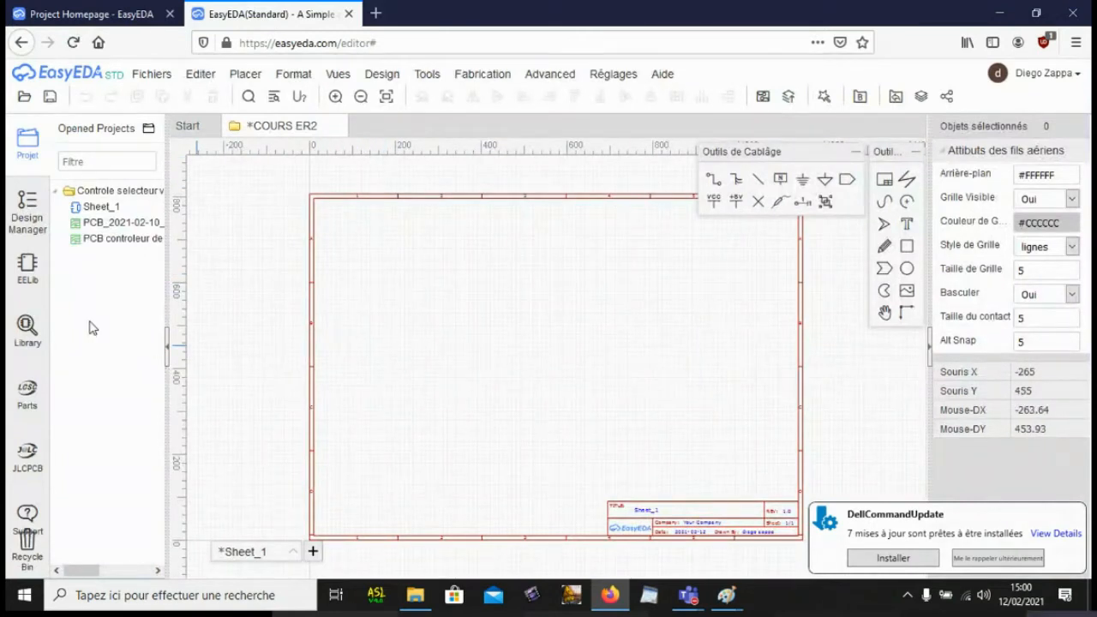
Step: Place three EU-style 0603 resistors from the basic parts library in the upper-left area of the schematic sheet
left_click(26, 269)
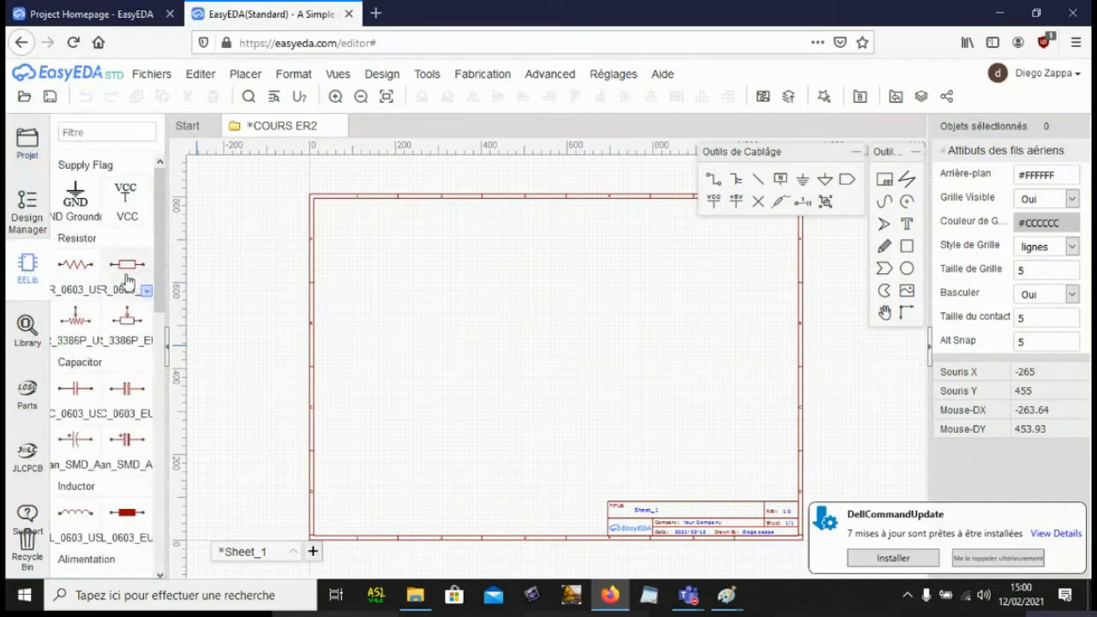
left_click_drag(127, 275, 415, 289)
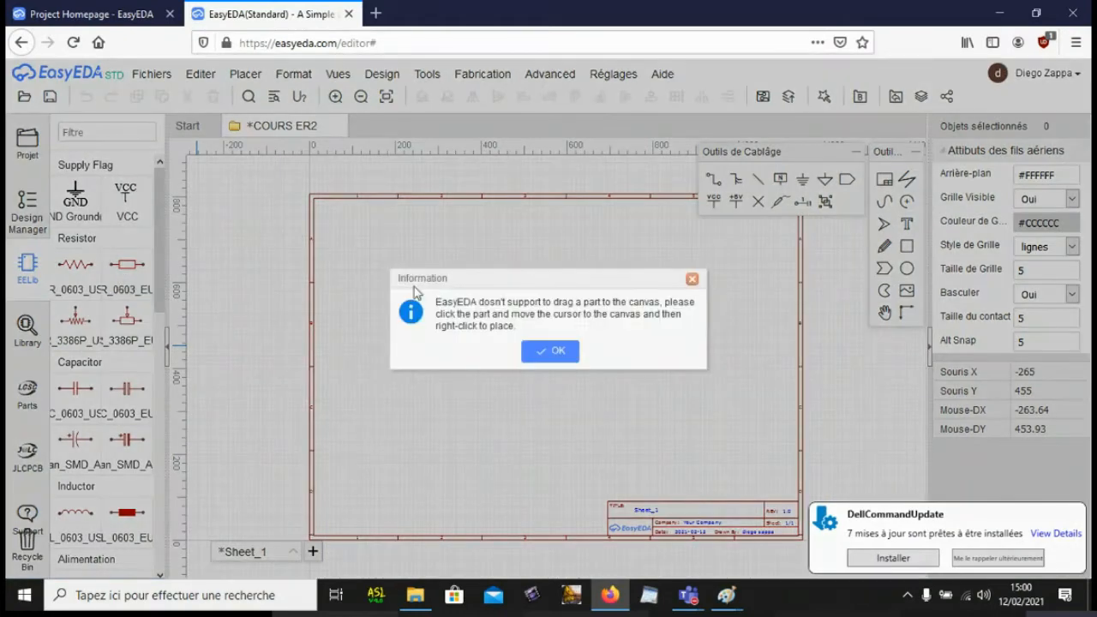
left_click(553, 351)
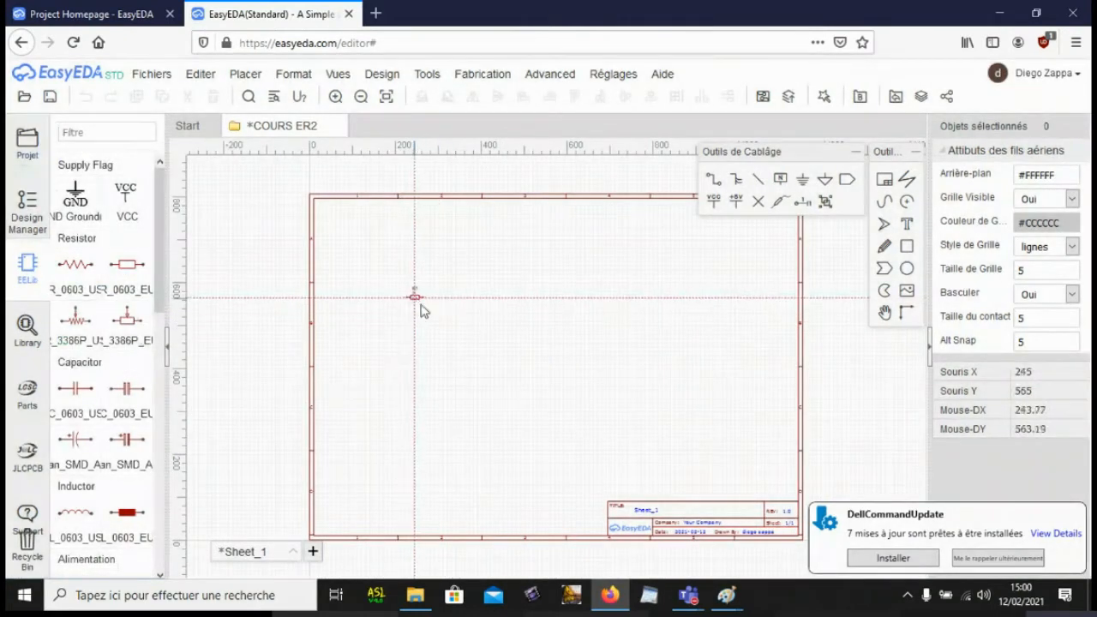
left_click(435, 312)
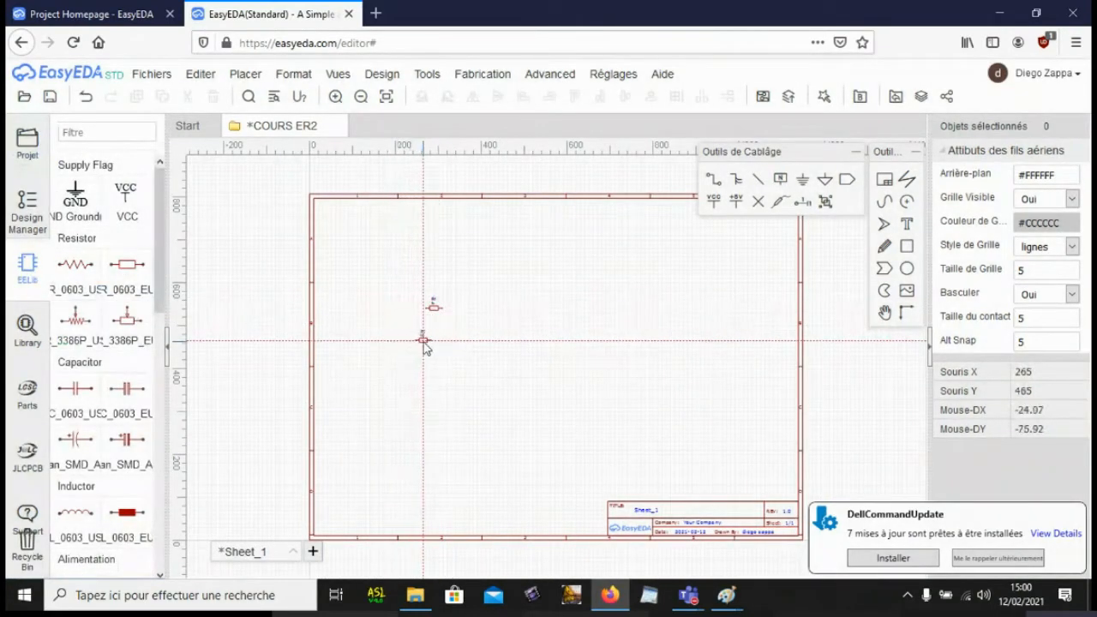
left_click(423, 342)
left_click(455, 364)
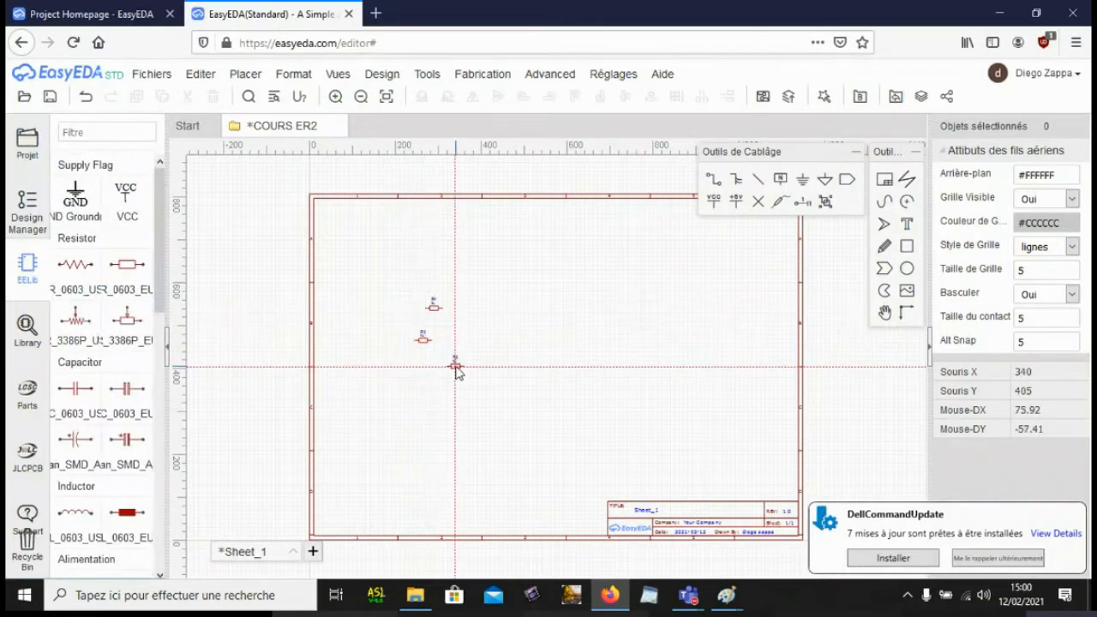
key("Escape")
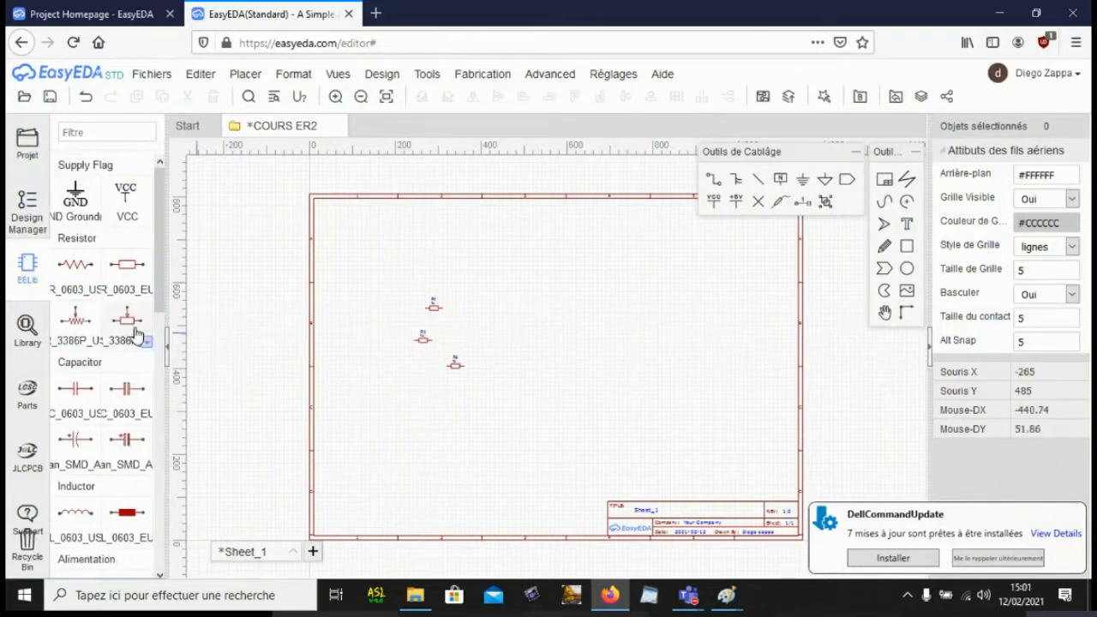
Step: Place a US-style 0603 capacitor to the right of the resistors and a US-style polarized SMD capacitor below it
left_click(75, 390)
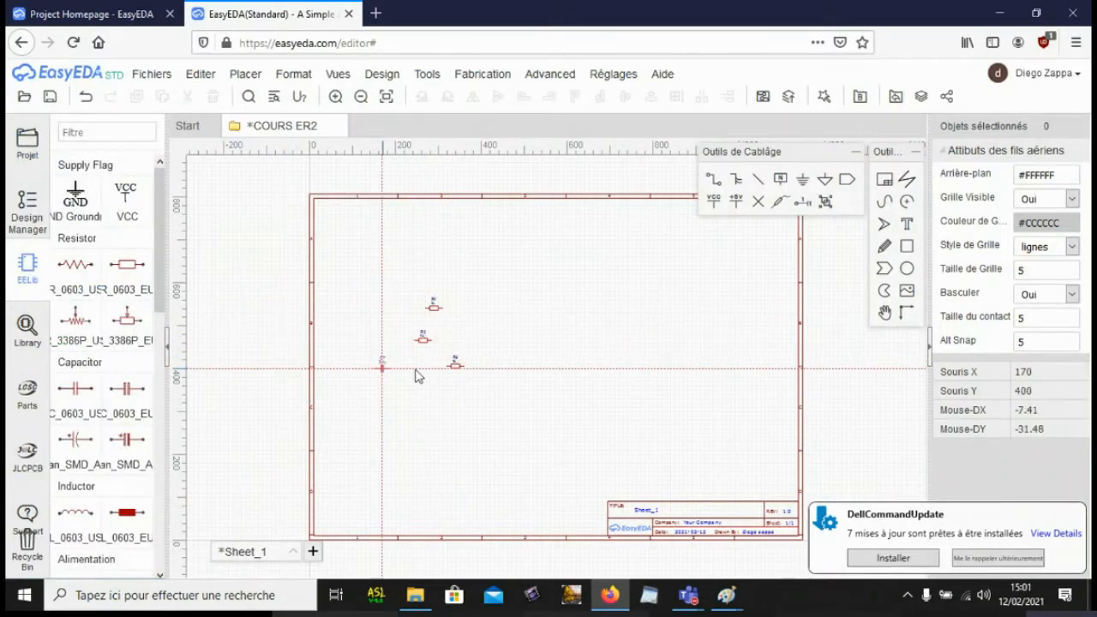
left_click(535, 338)
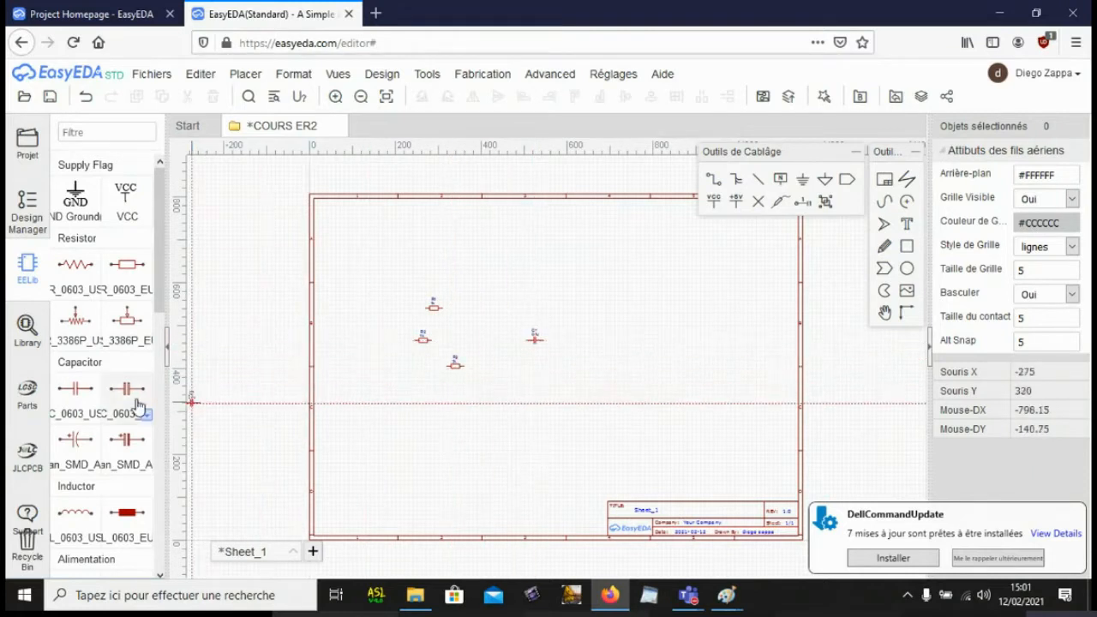
left_click(75, 443)
left_click(537, 383)
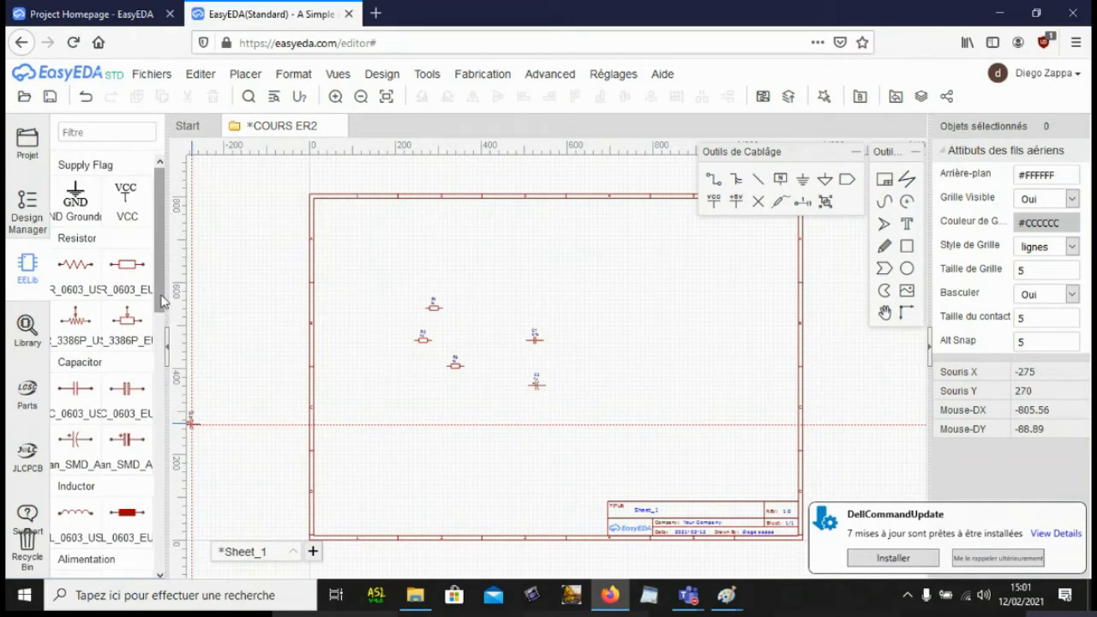
Step: Browse the basic parts categories and search the full component library for AOP TL081
mouse_move(160, 296)
left_mouse_down()
mouse_move(153, 353)
mouse_move(158, 296)
left_mouse_up()
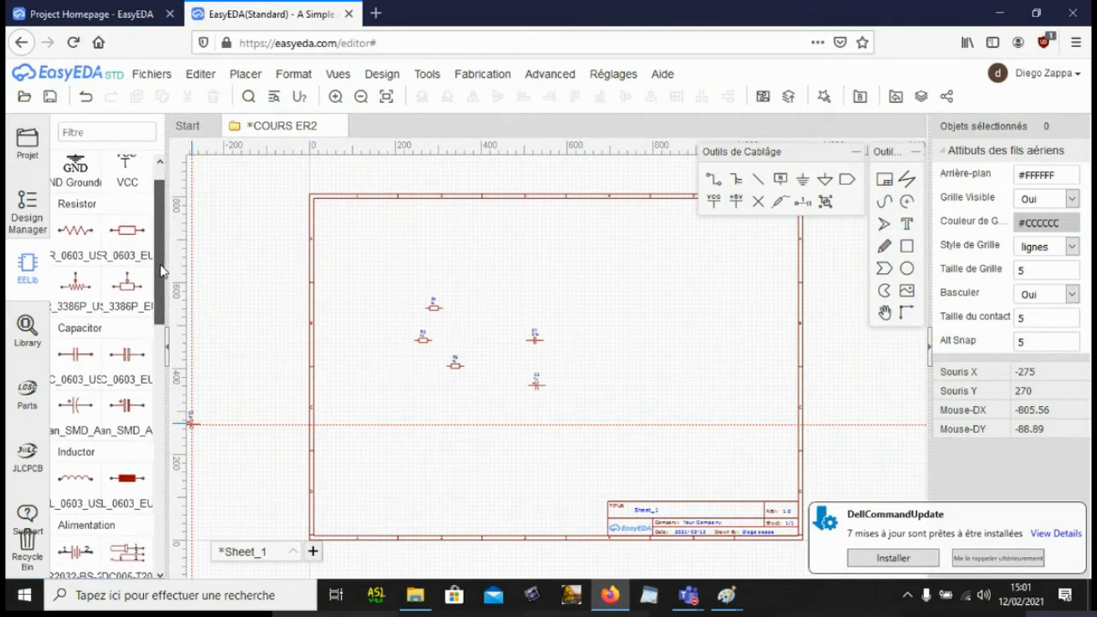
left_click_drag(159, 257, 151, 396)
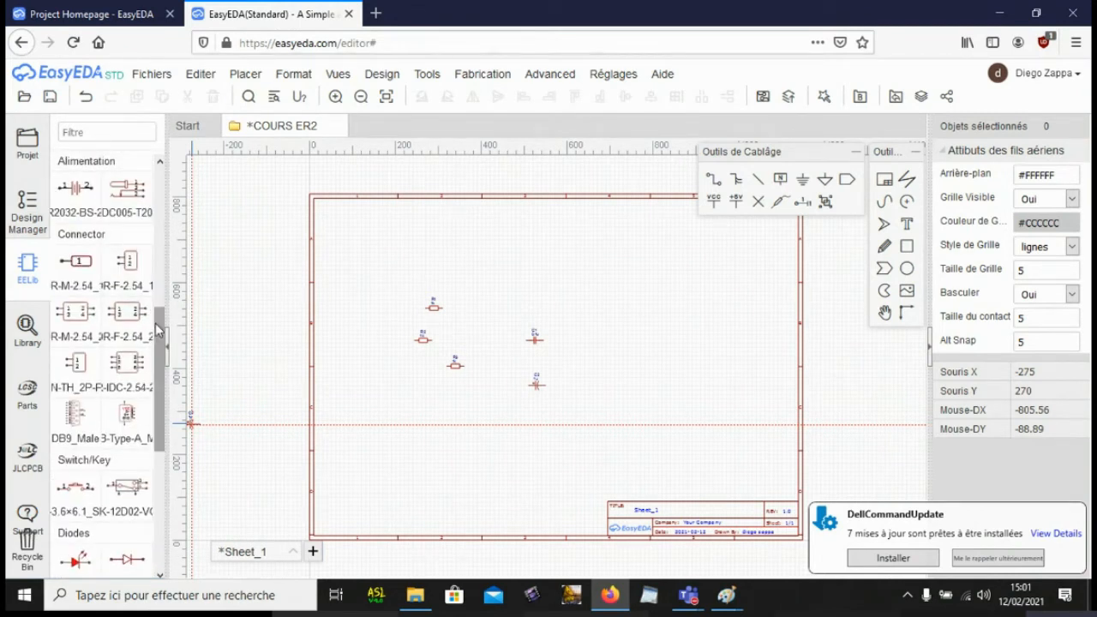
left_click_drag(156, 324, 166, 420)
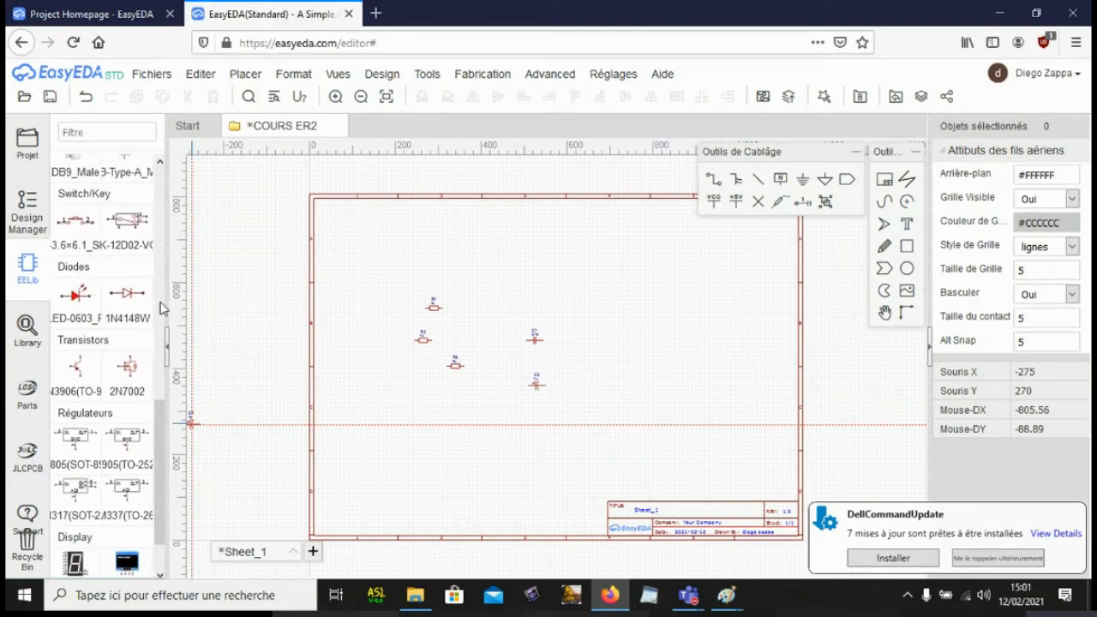
left_click(26, 330)
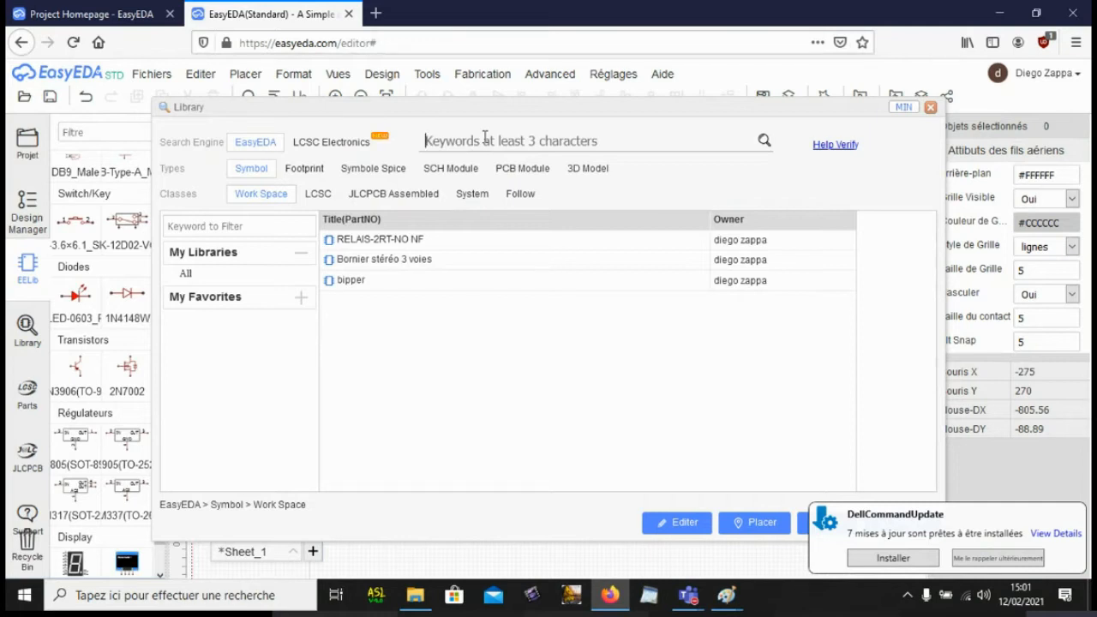
type("AOP TL081")
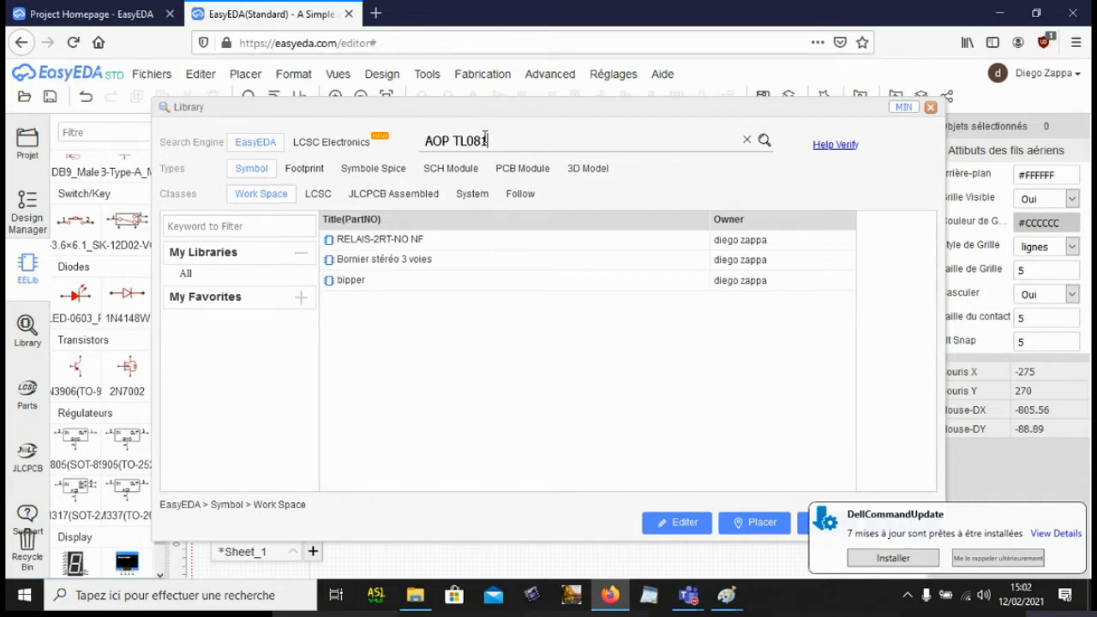
key("Return")
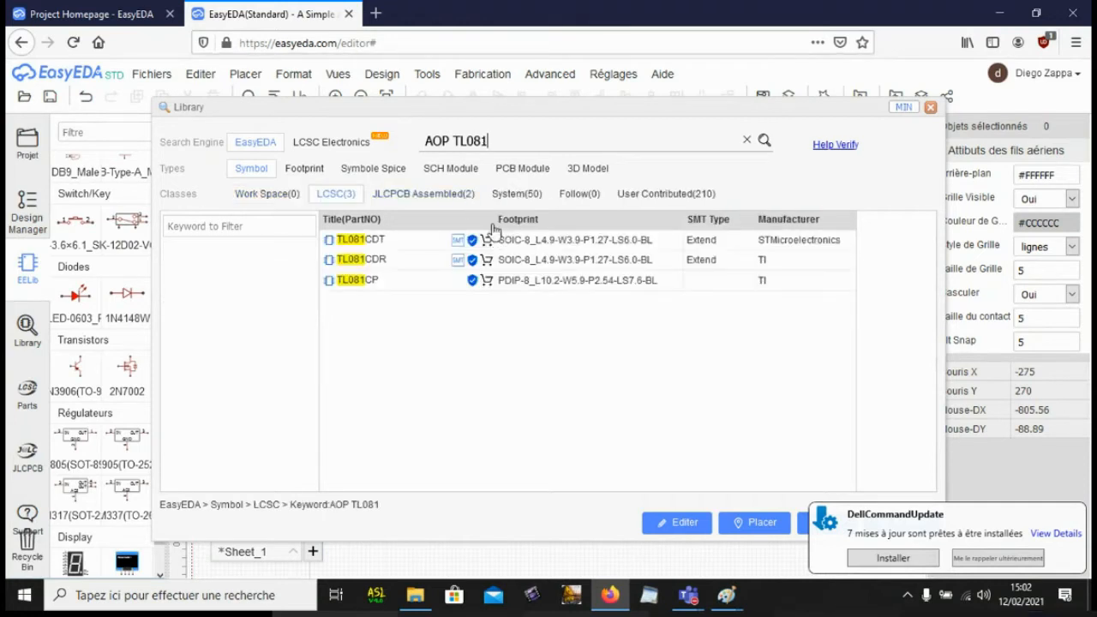
Step: Compare the TL081CDT, TL081CDR and TL081CP parts and open the TL081CP symbol for editing
left_click(396, 247)
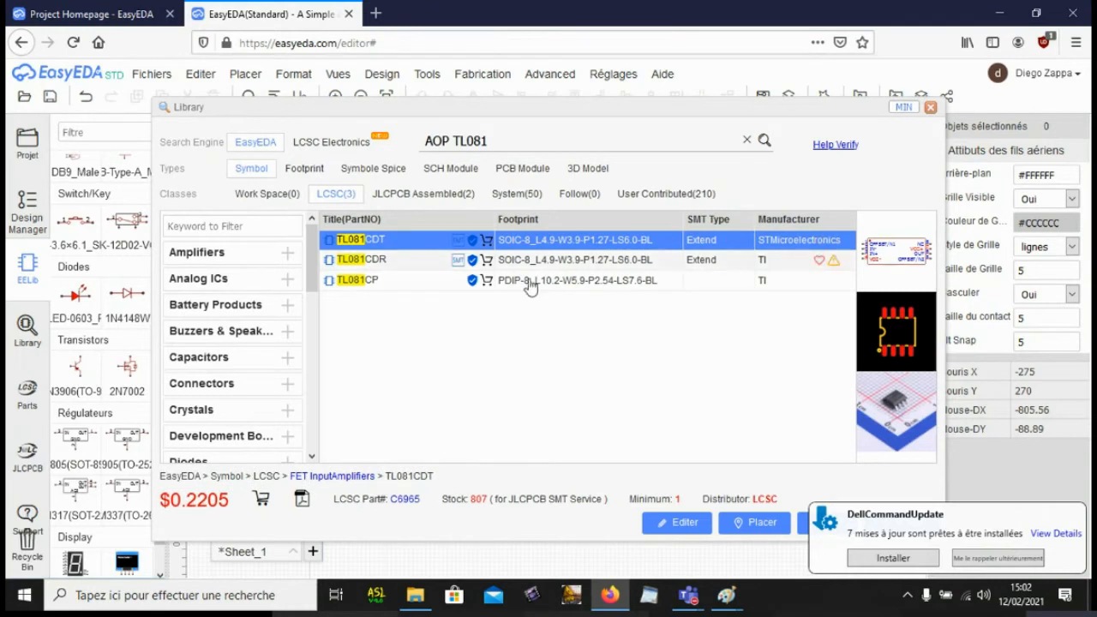
left_click(420, 259)
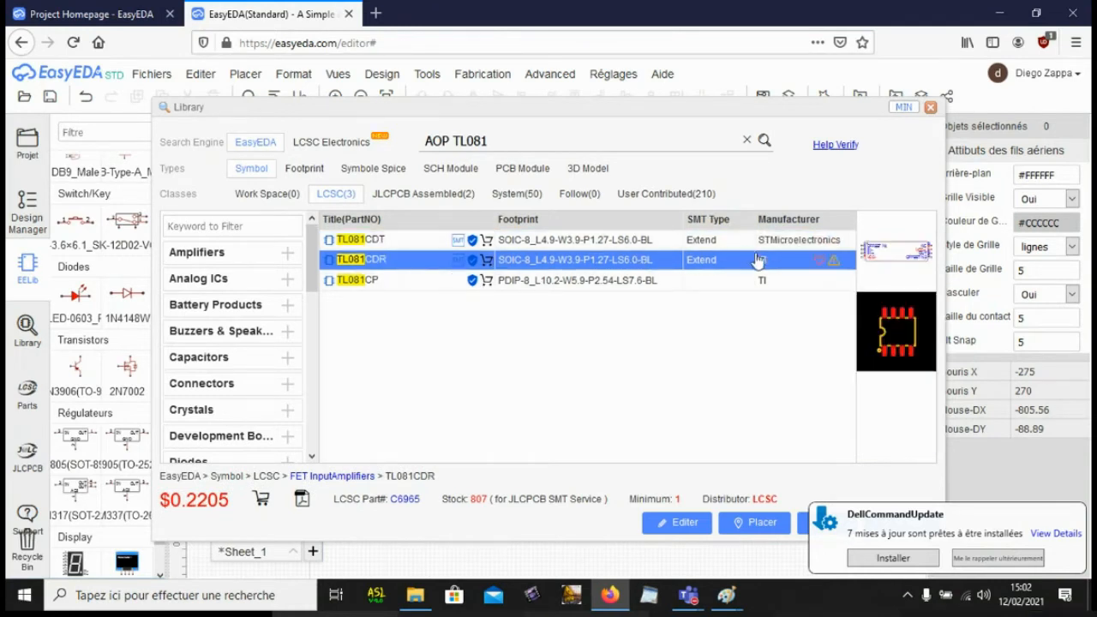
left_click(438, 289)
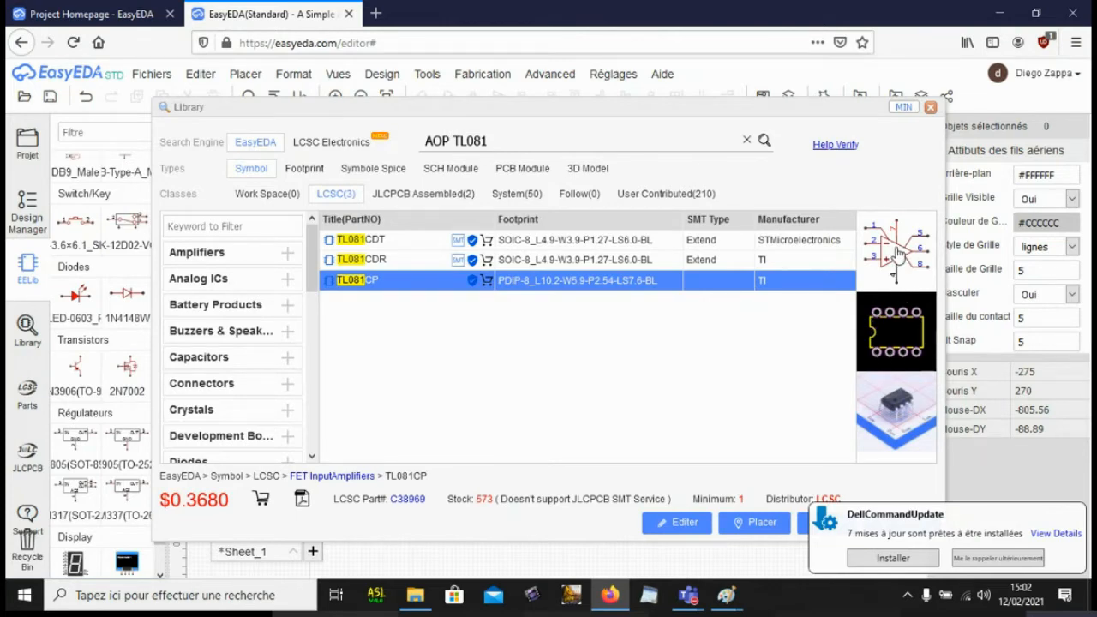
left_click(677, 522)
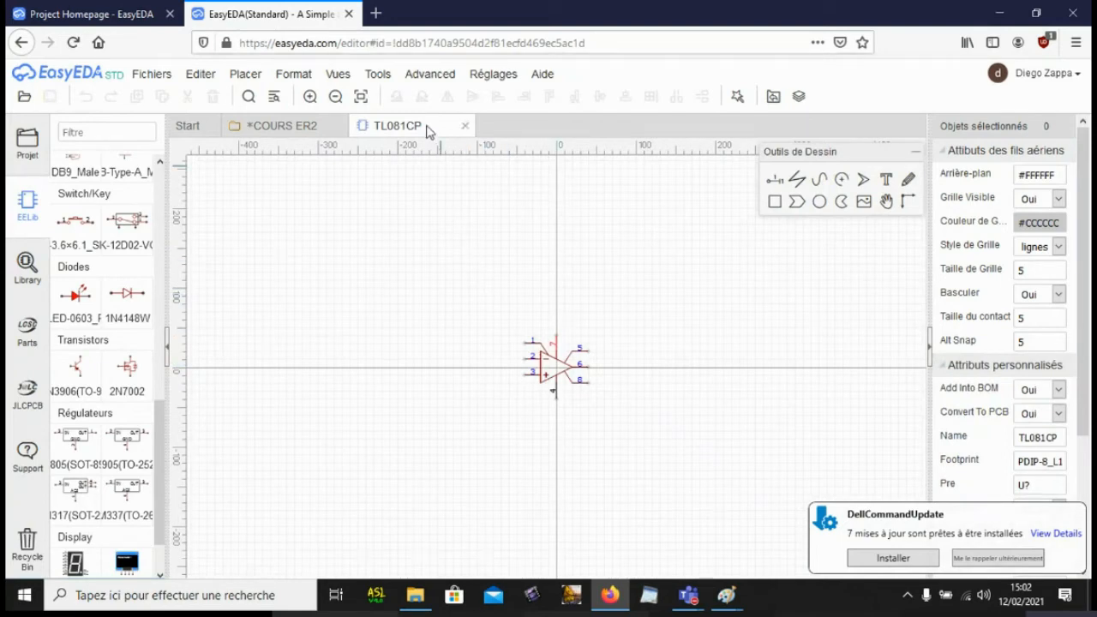
left_click(314, 130)
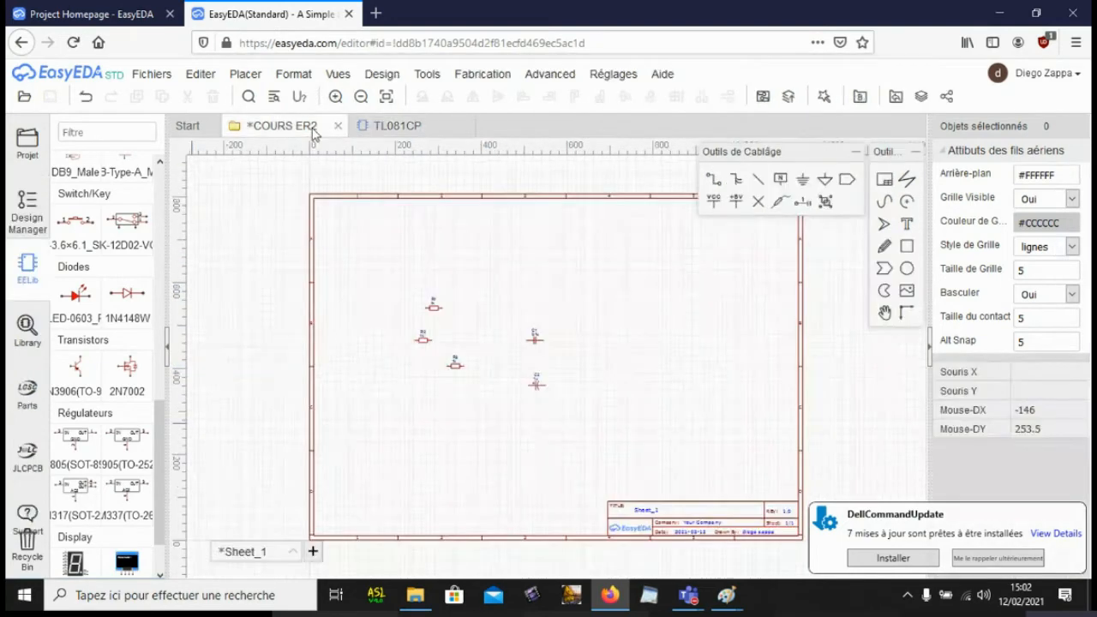
left_click(385, 133)
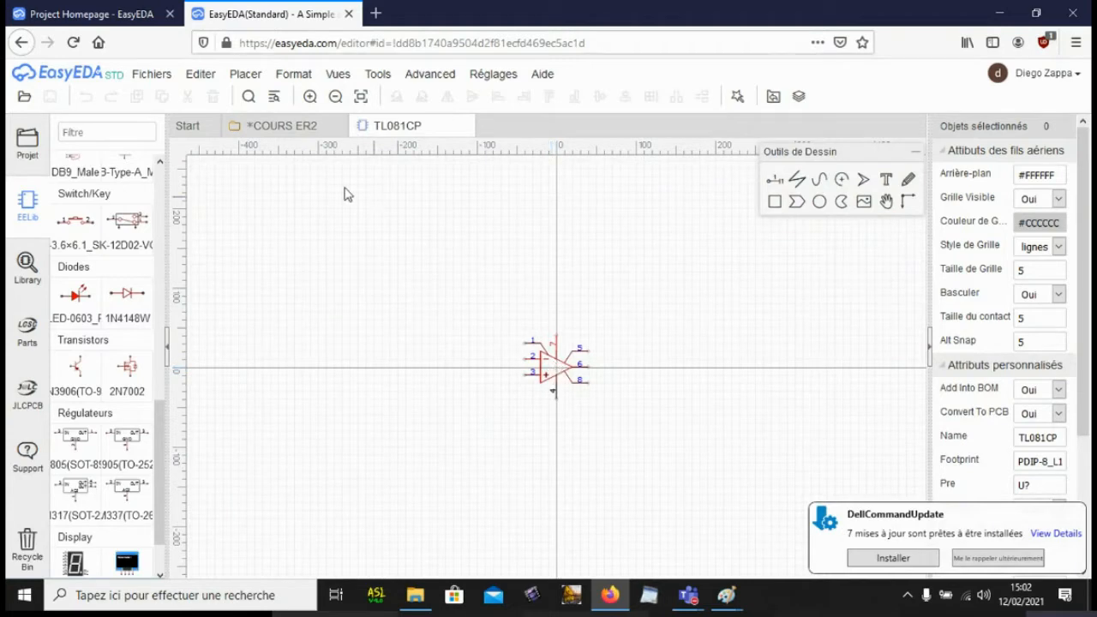
left_click(296, 131)
left_click(363, 133)
left_click(553, 364)
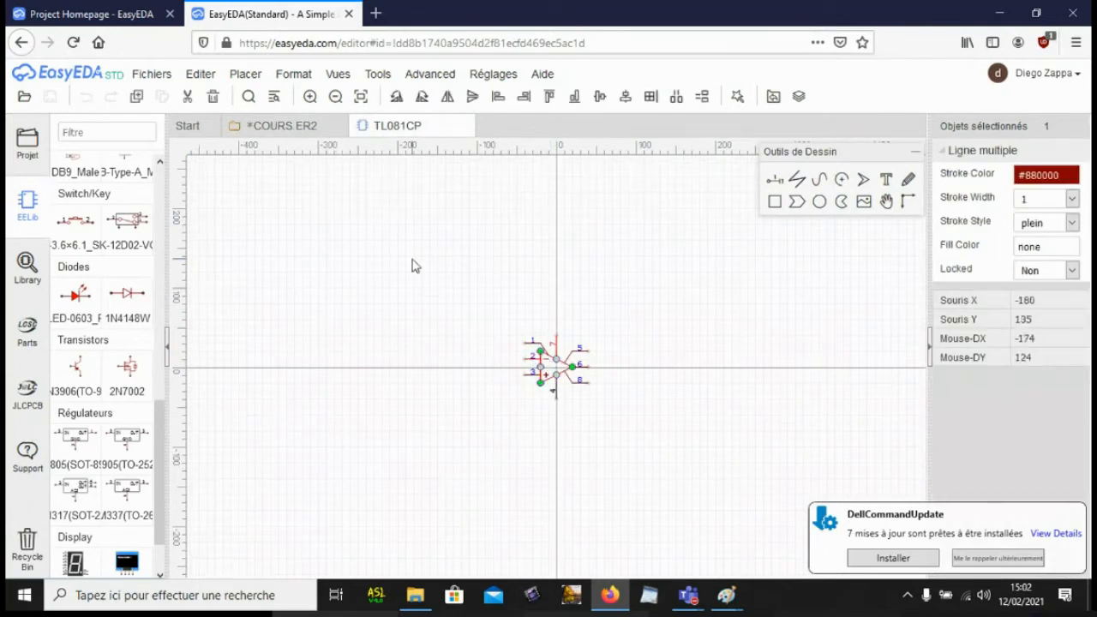
Step: Place four TL081CP op-amps on the COURS ER2 schematic, above and to the right of the resistors and capacitors
left_click(299, 126)
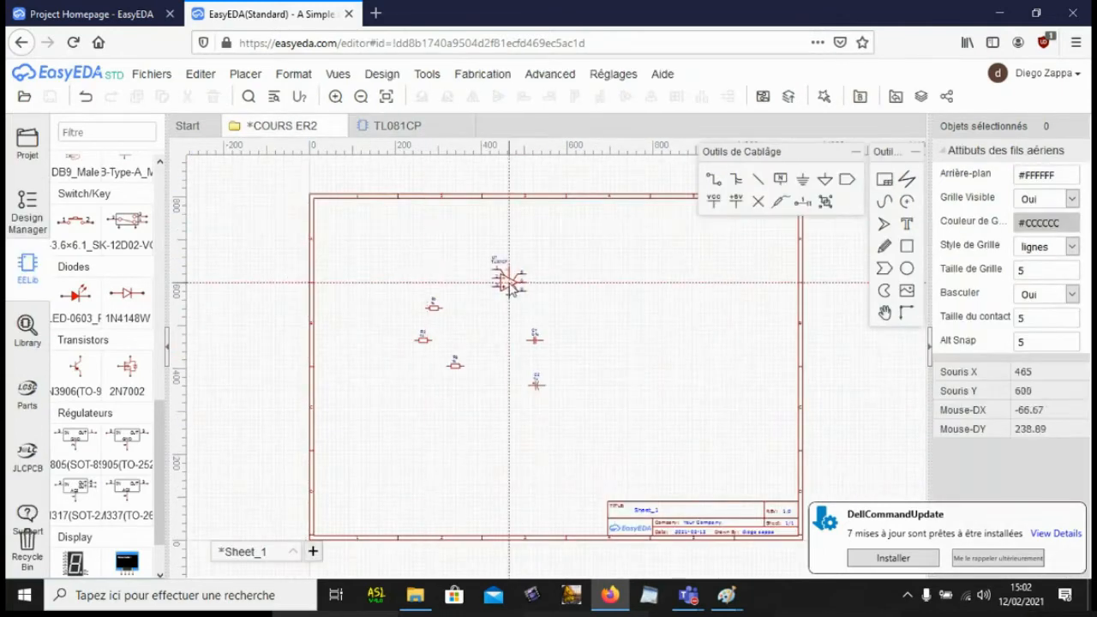
left_click(444, 254)
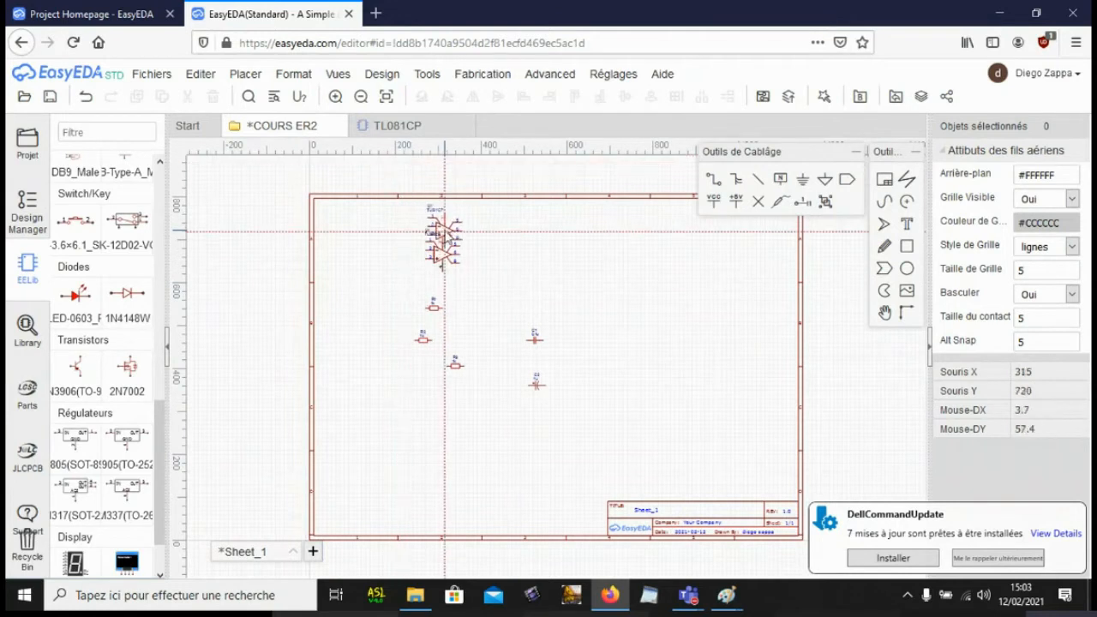
left_click(536, 274)
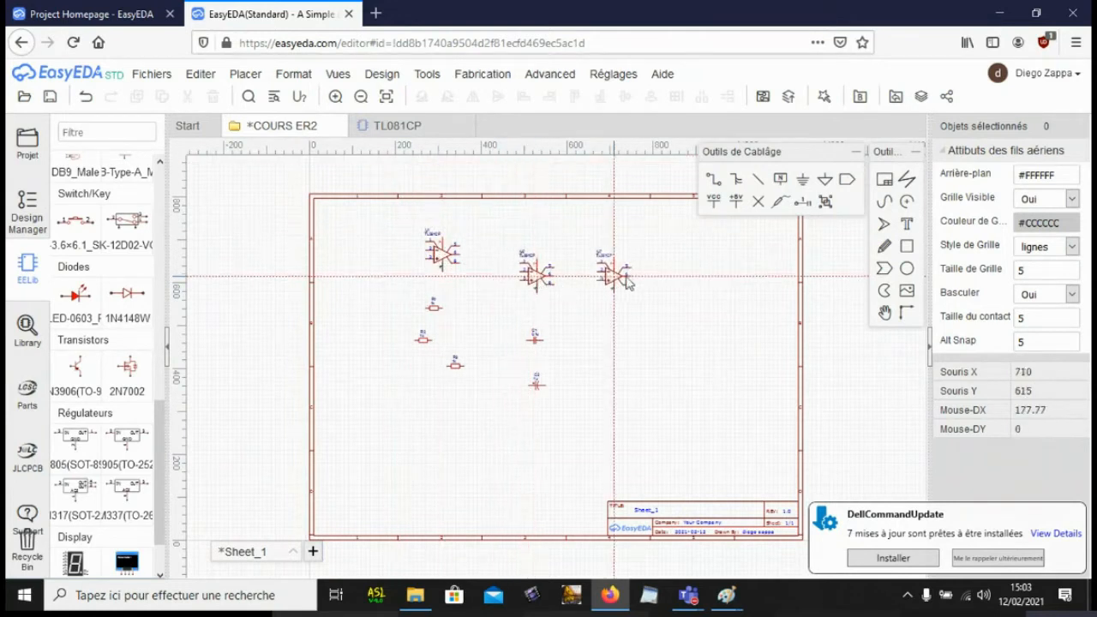
left_click(641, 280)
left_click(641, 335)
key("Escape")
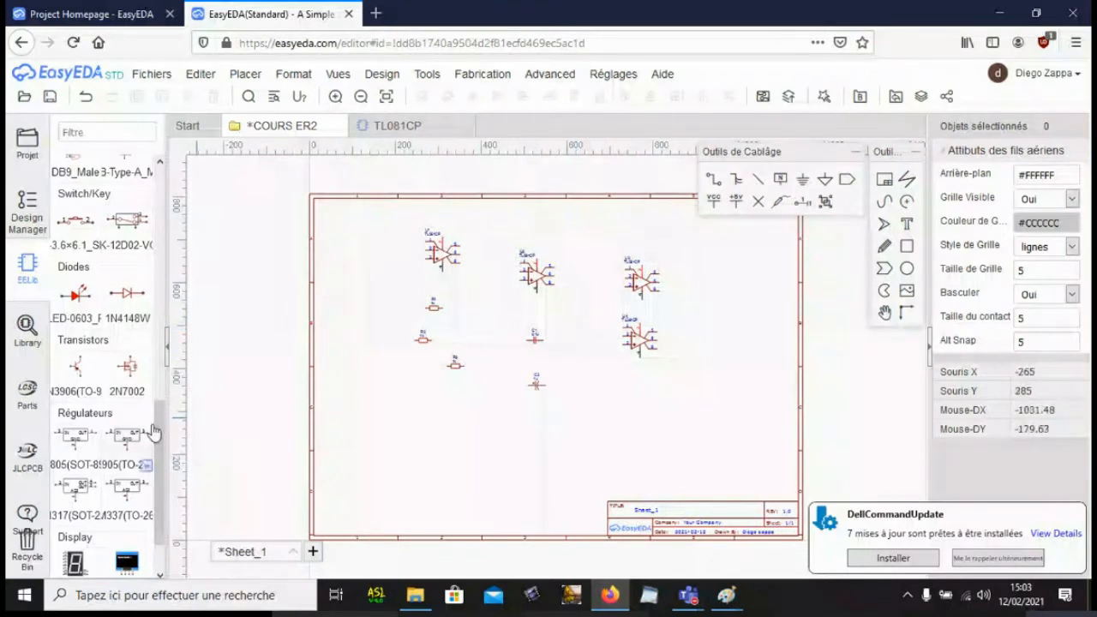
Step: Move op-amp U4 closer to capacitors C1 and C2, just to their right
left_click_drag(158, 422, 159, 453)
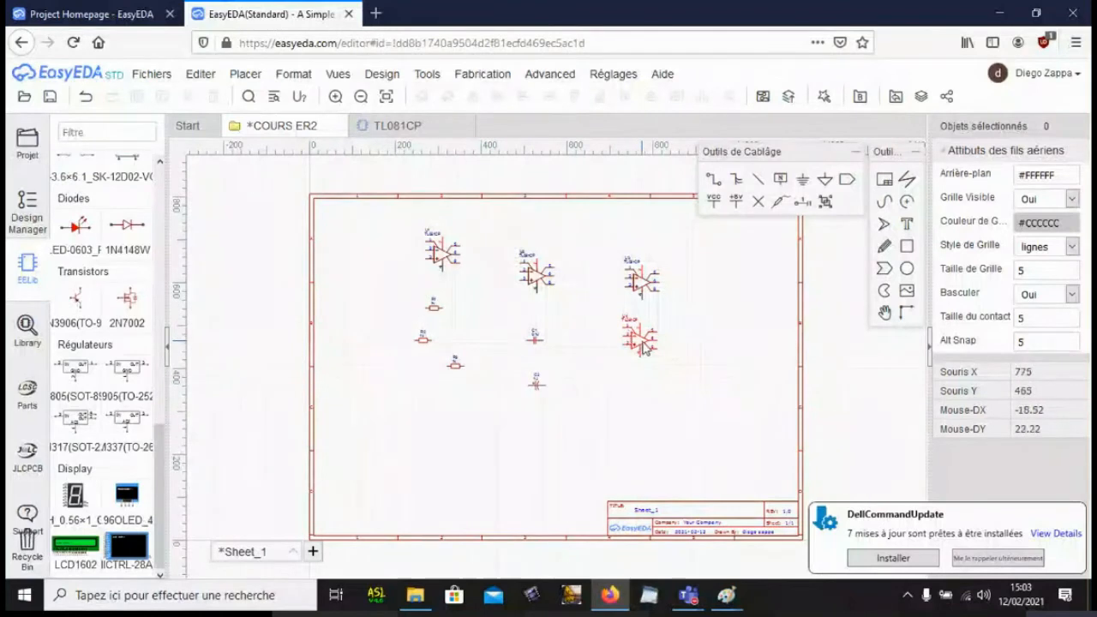
left_click_drag(639, 340, 594, 351)
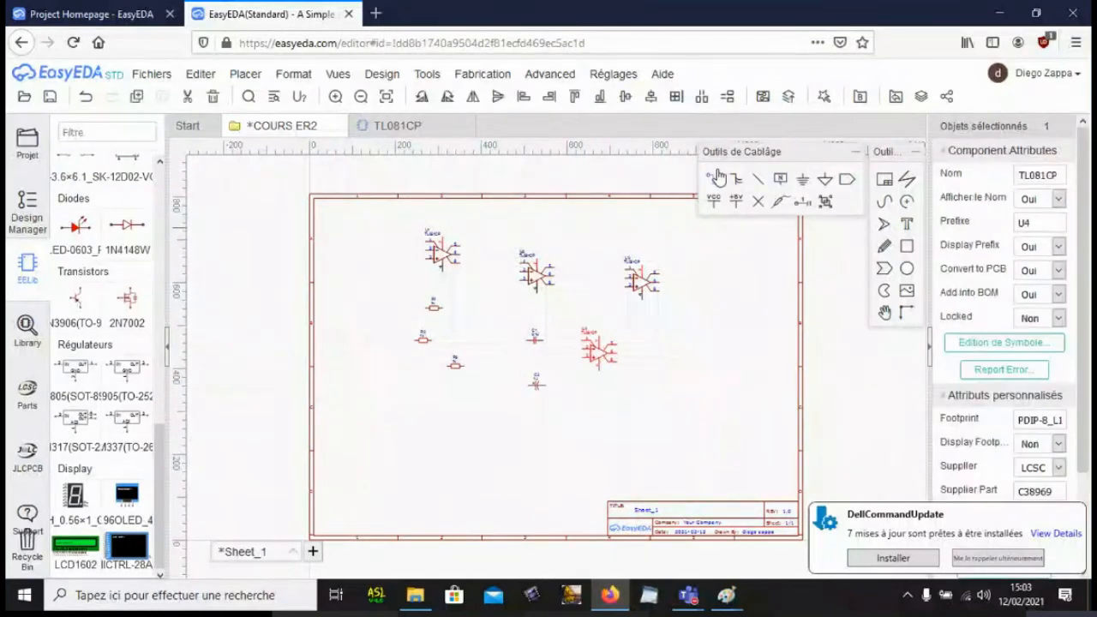
left_click(337, 98)
left_click(337, 98)
left_click(336, 97)
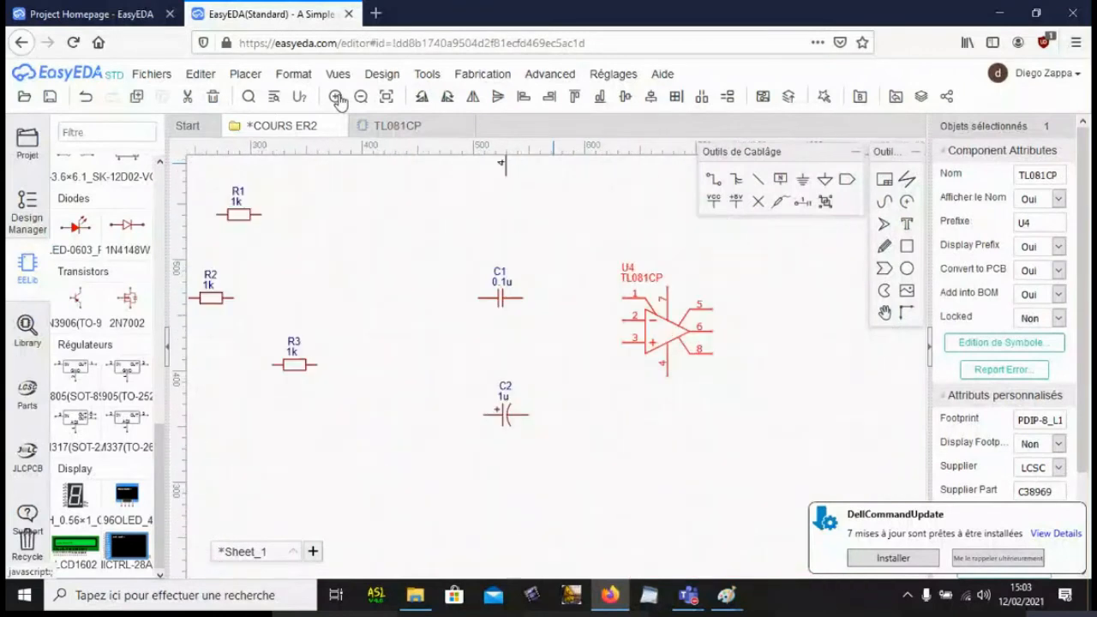
left_click_drag(671, 330, 646, 351)
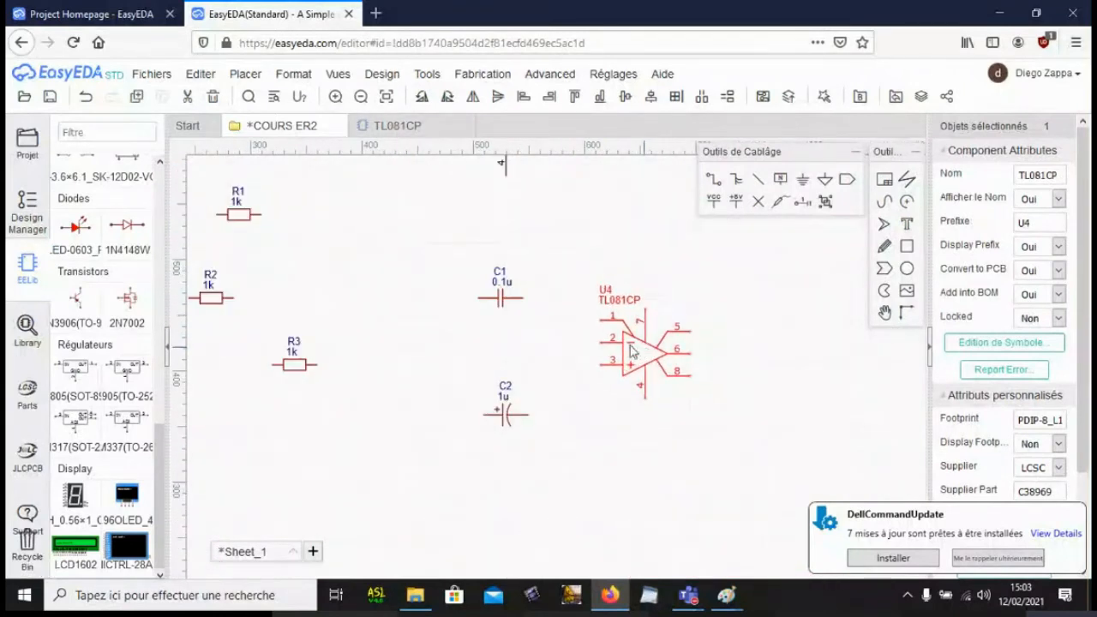
left_click(335, 96)
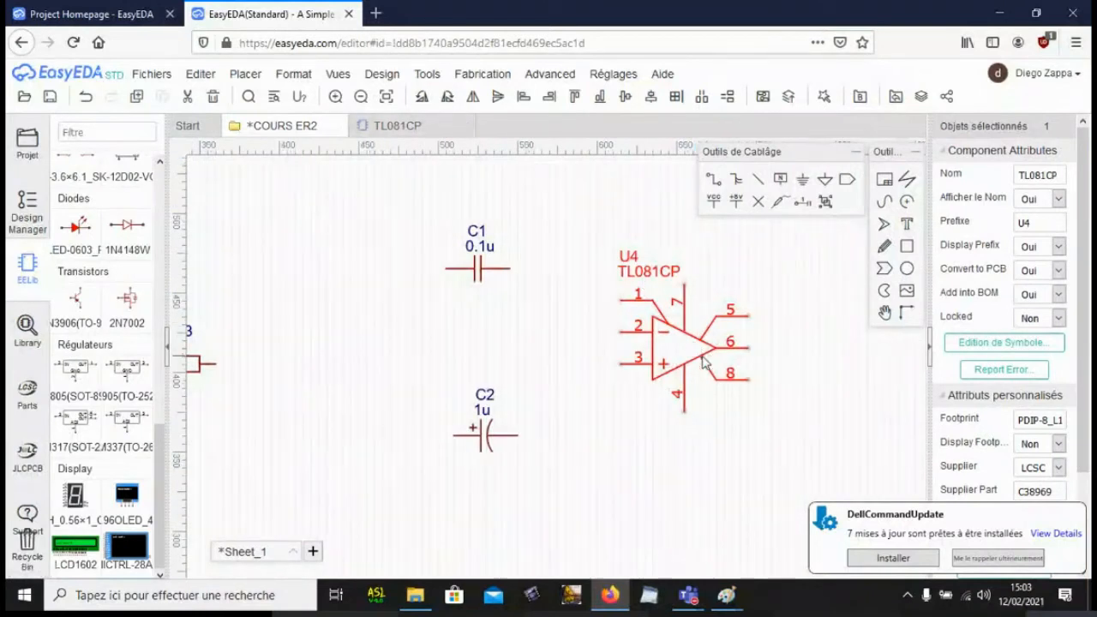
Step: Draw a short horizontal wire outward from output pin 6 of op-amp U4
left_click(713, 178)
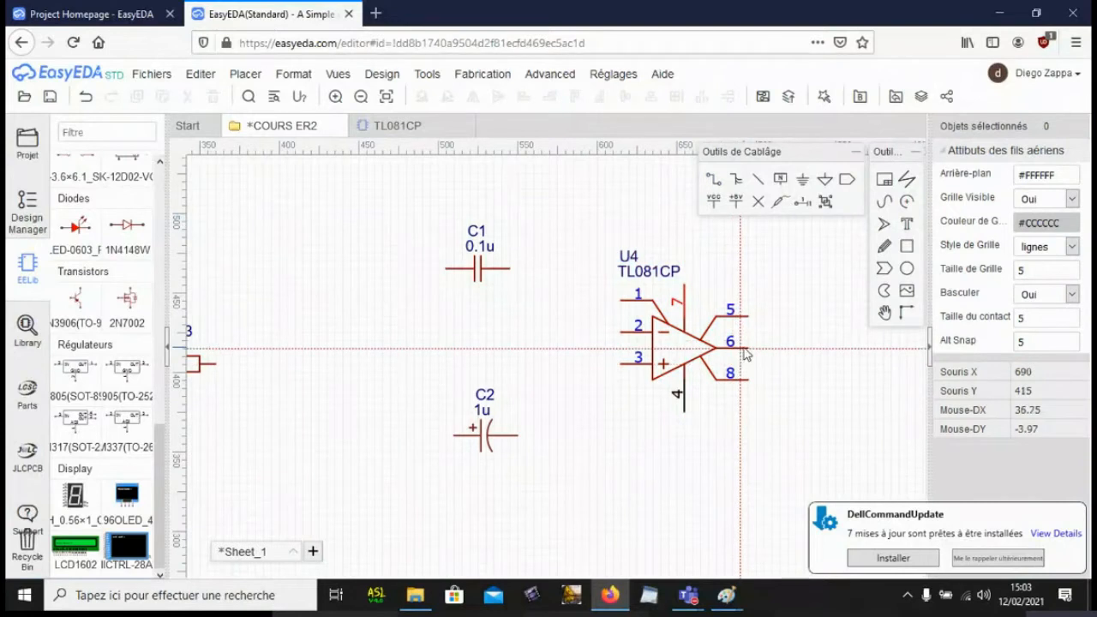
left_click(789, 347)
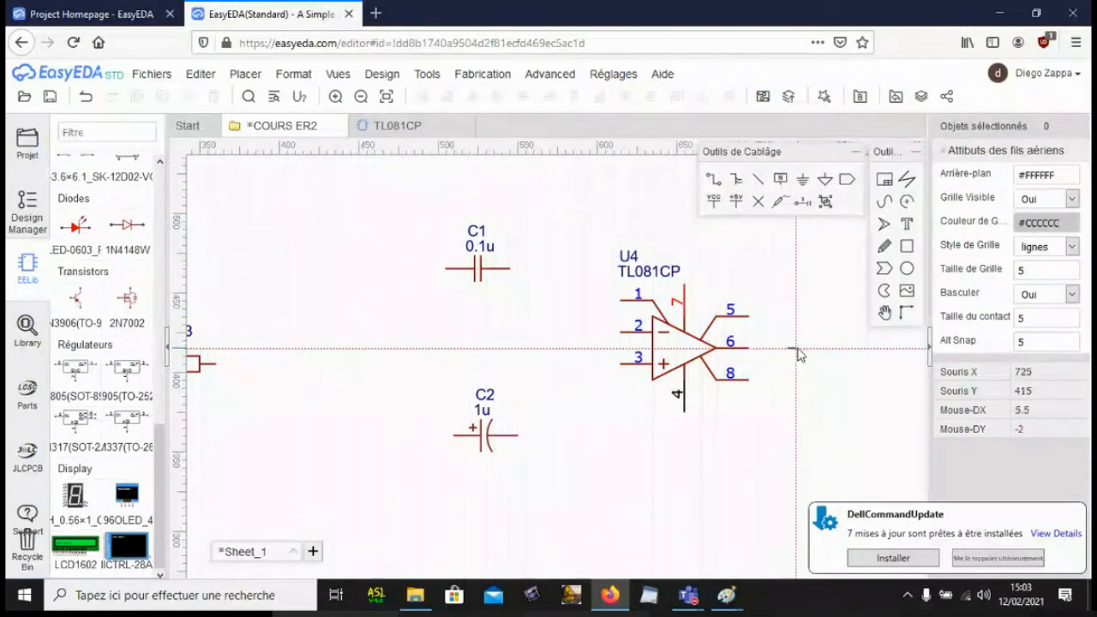
left_click(749, 348)
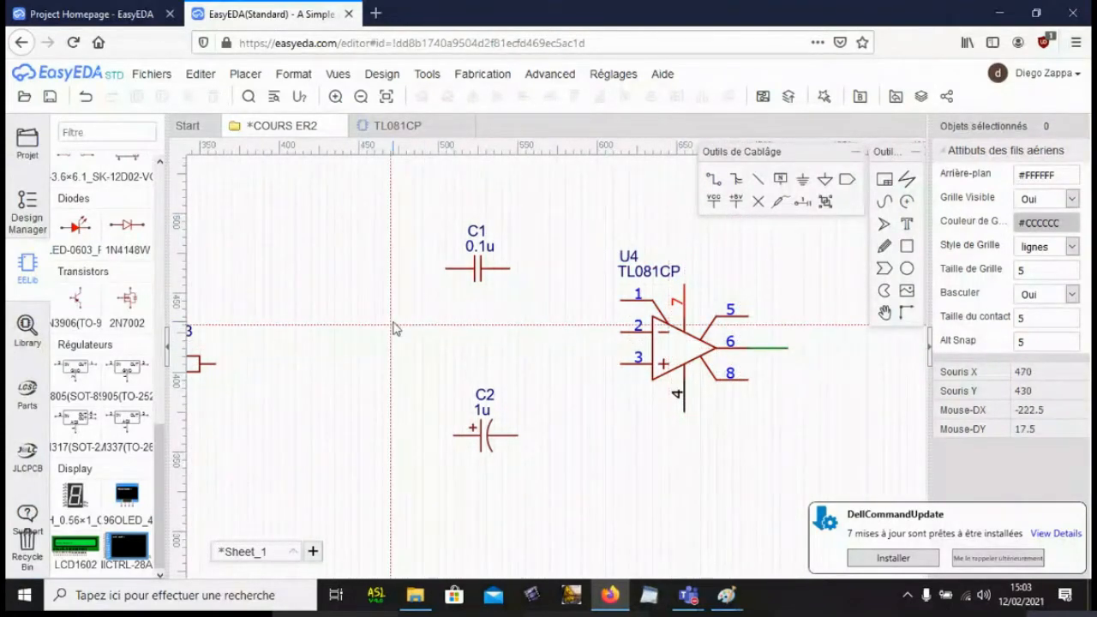
key("Escape")
Step: Move resistor R3 to the free end of the wire on U4's output, in line with pin 6
left_click(199, 364)
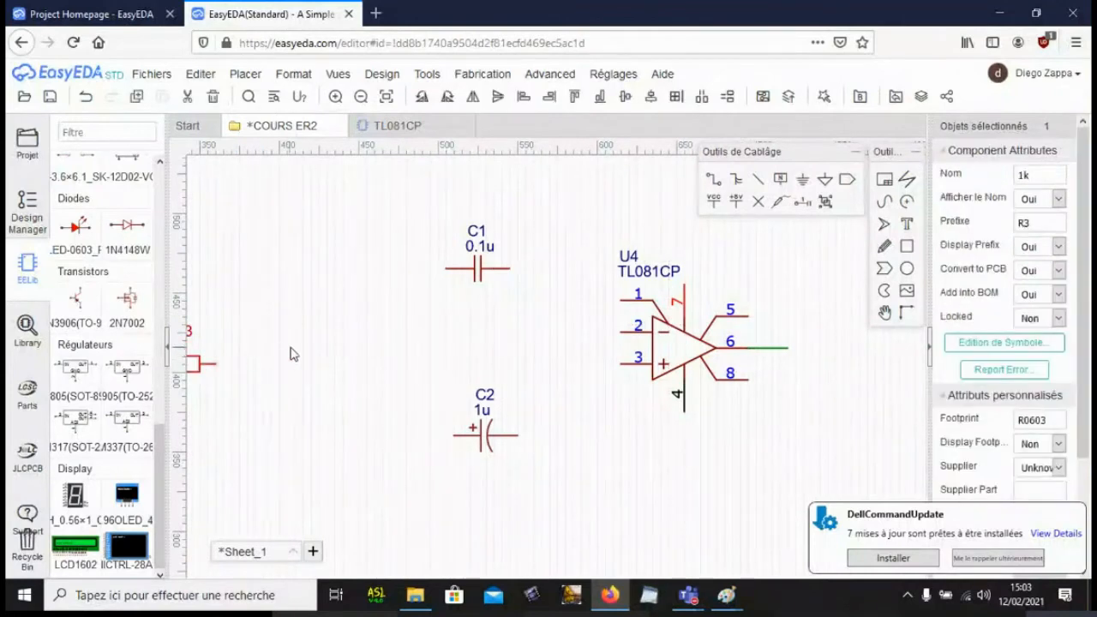
left_click_drag(196, 363, 310, 342)
left_click_drag(585, 334, 834, 351)
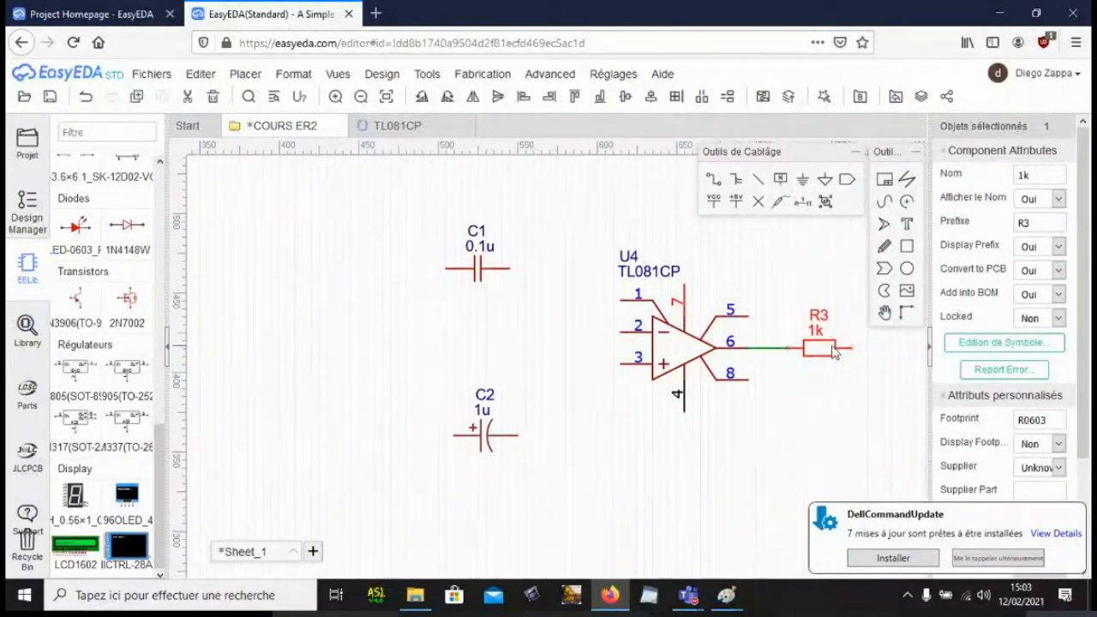
left_click(784, 321)
Step: Rotate capacitor C1 to vertical and move it so its upper pin meets the free end of resistor R3
left_click(474, 272)
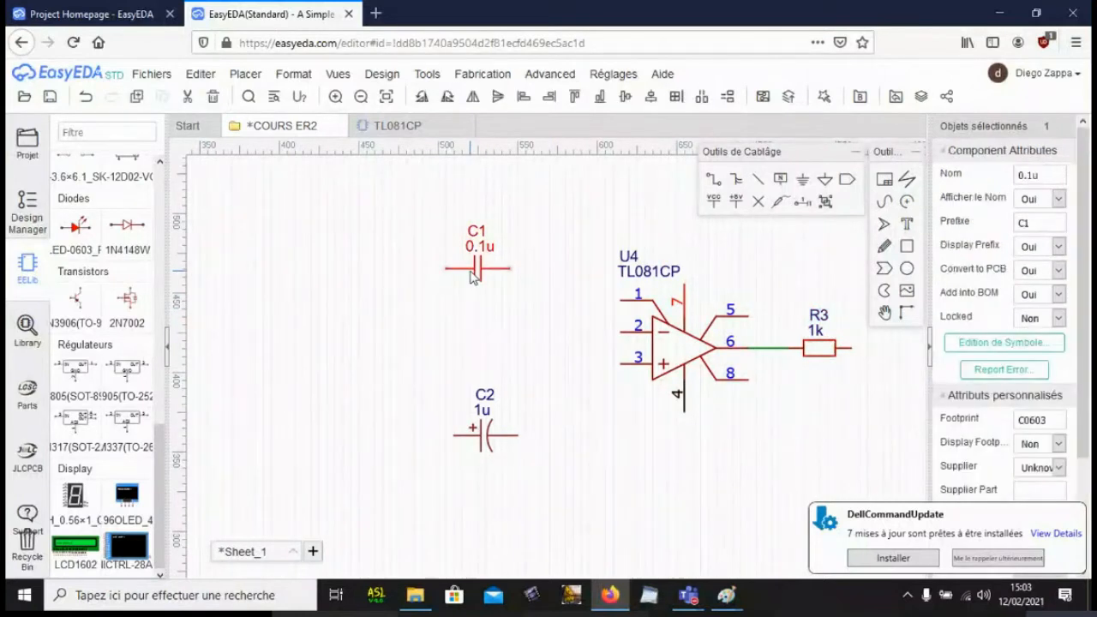
key("space")
key("space")
key("space")
key("space")
key("space")
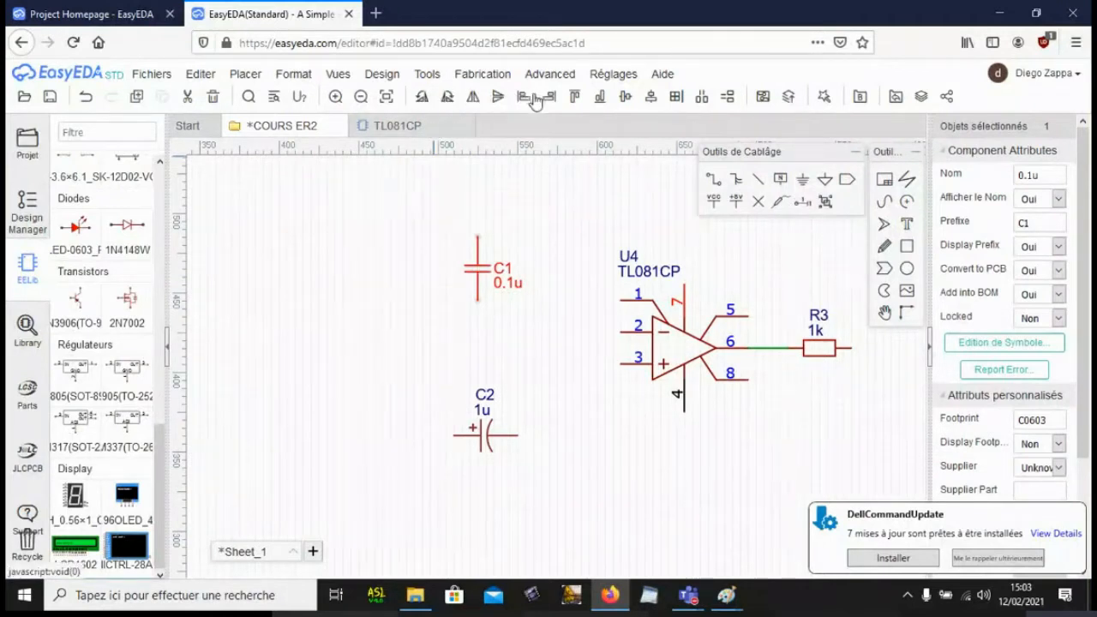
left_click_drag(478, 271, 856, 387)
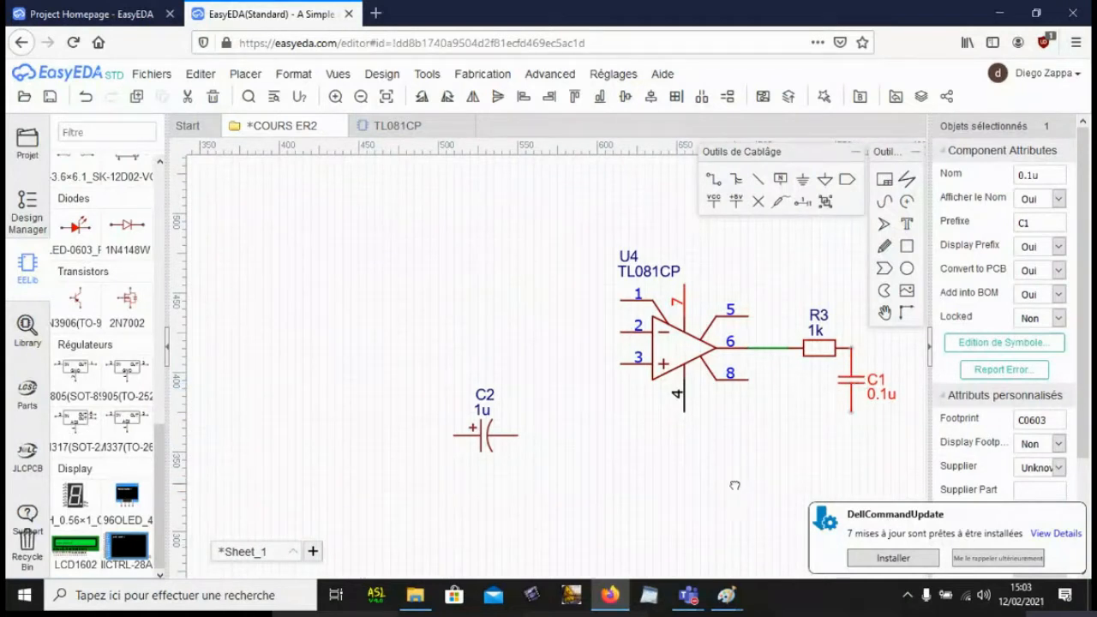
Step: Place a GND symbol on the lower pin of capacitor C1
right_click_drag(734, 485, 529, 480)
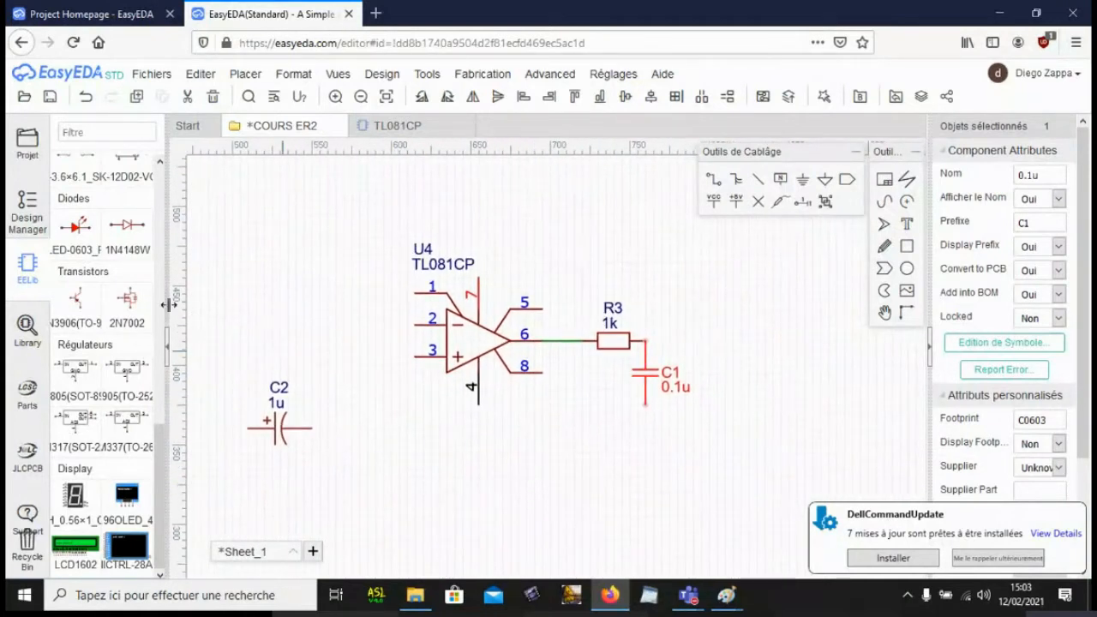
scroll(150, 390, "up", 5)
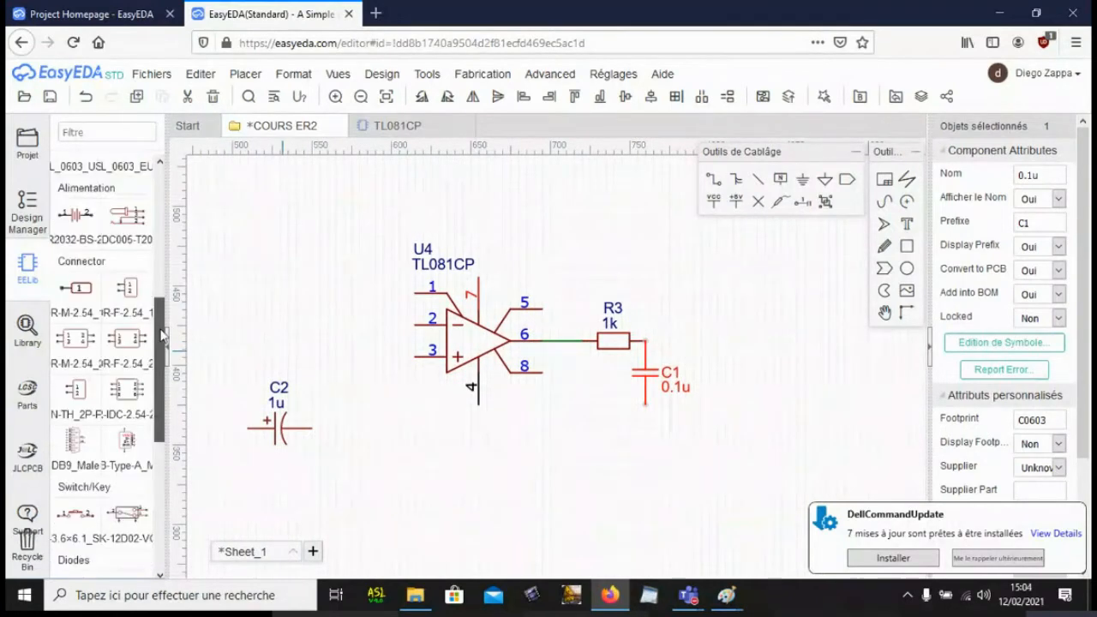
left_click(803, 180)
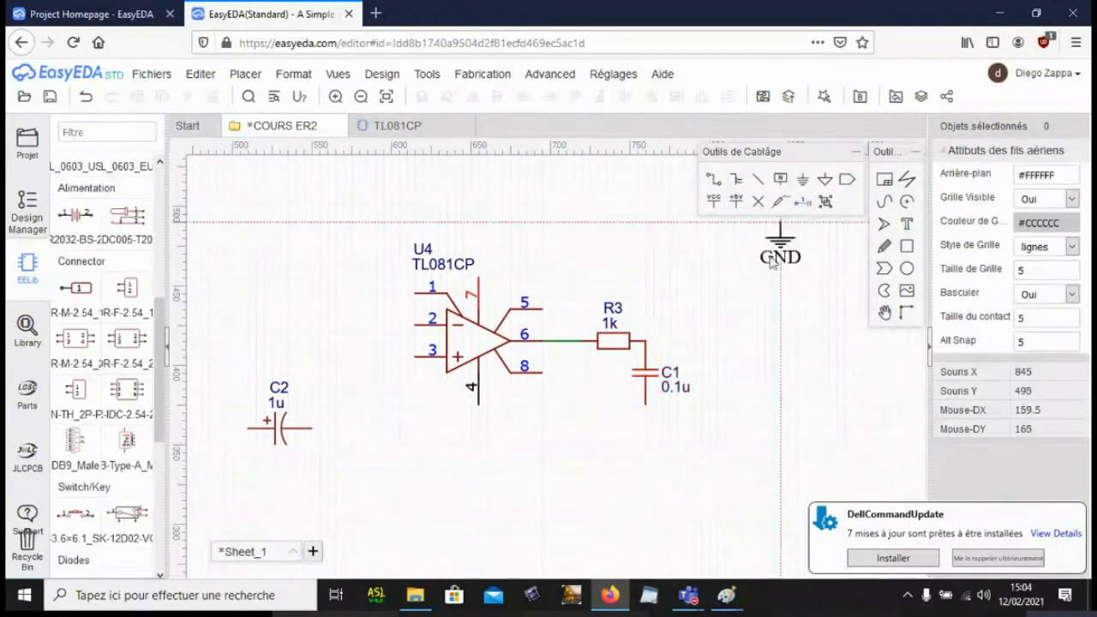
left_click(647, 416)
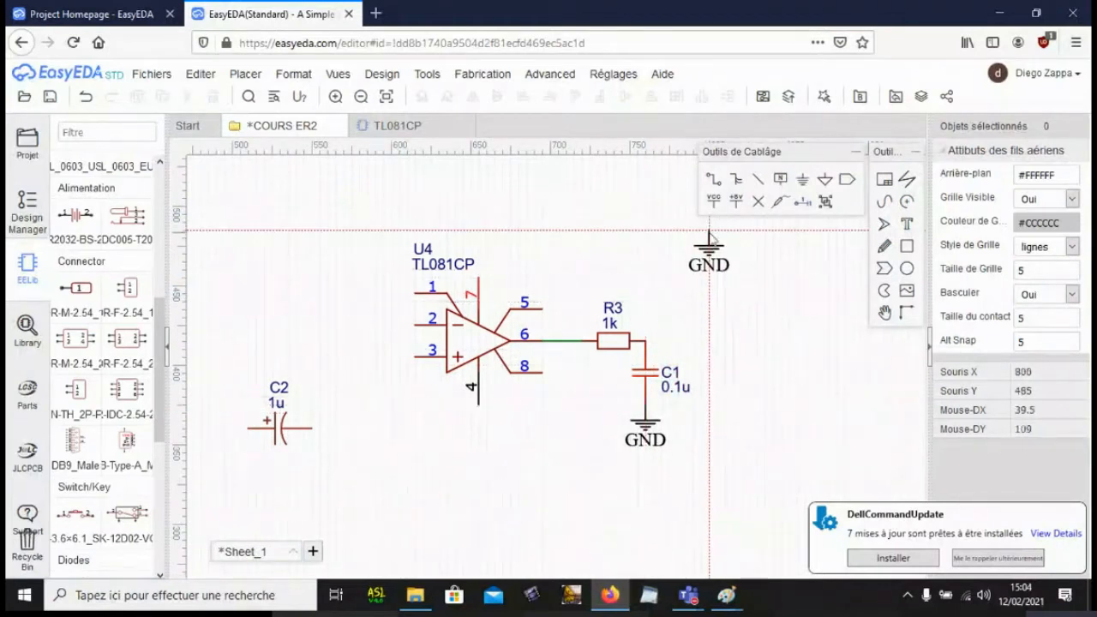
key("Escape")
Step: Draw a horizontal output wire about 70 units long from the R3–C1 junction, heading away from the op-amp
left_click(713, 179)
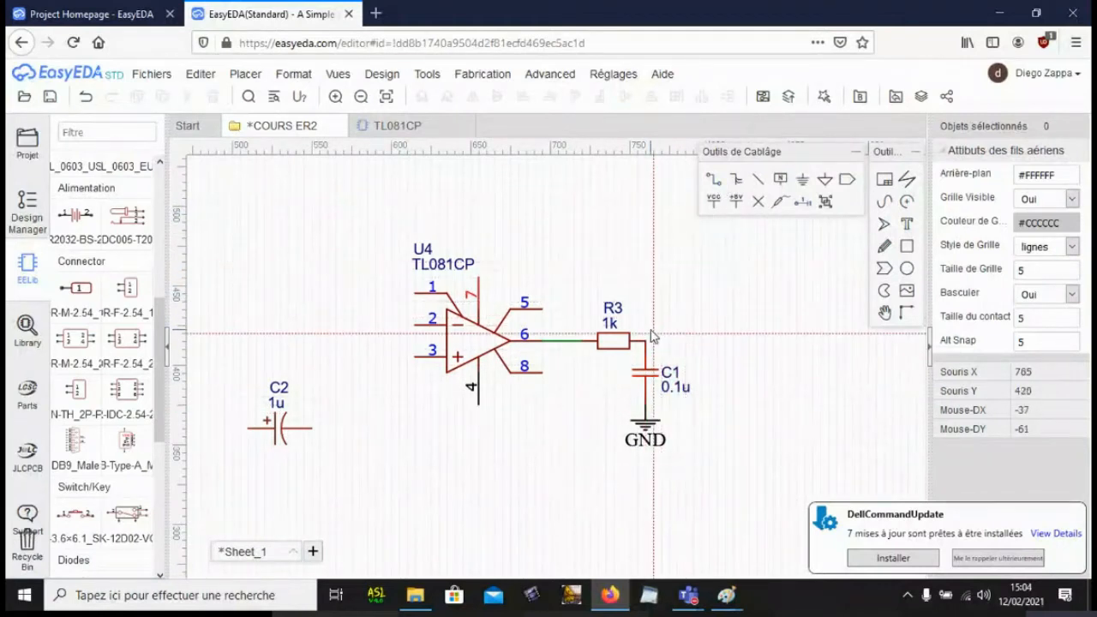
left_click(644, 341)
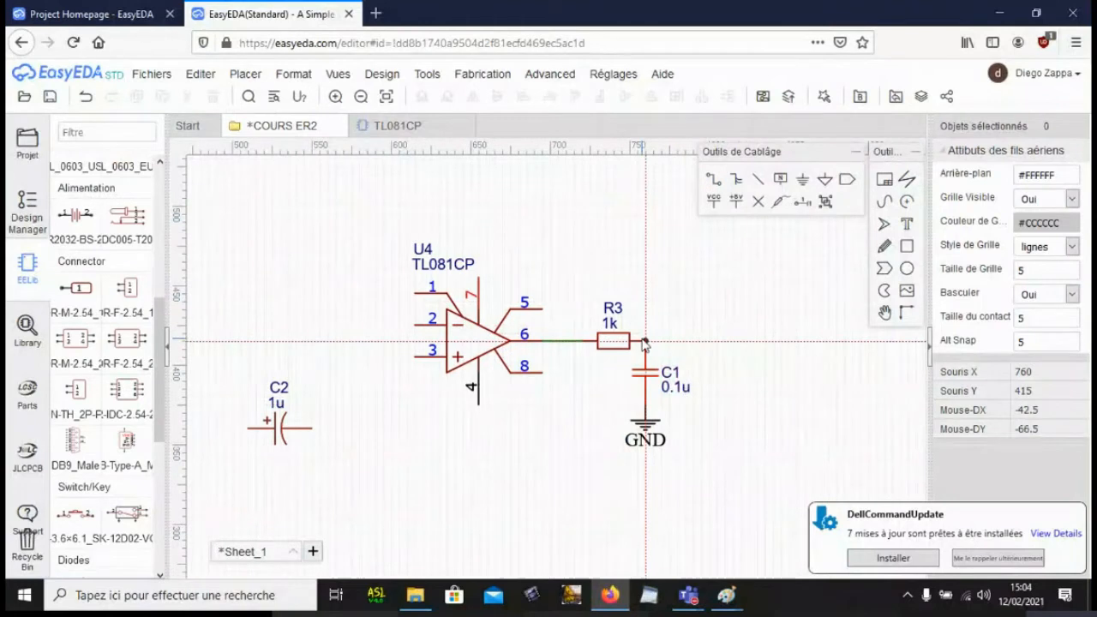
left_click(744, 343)
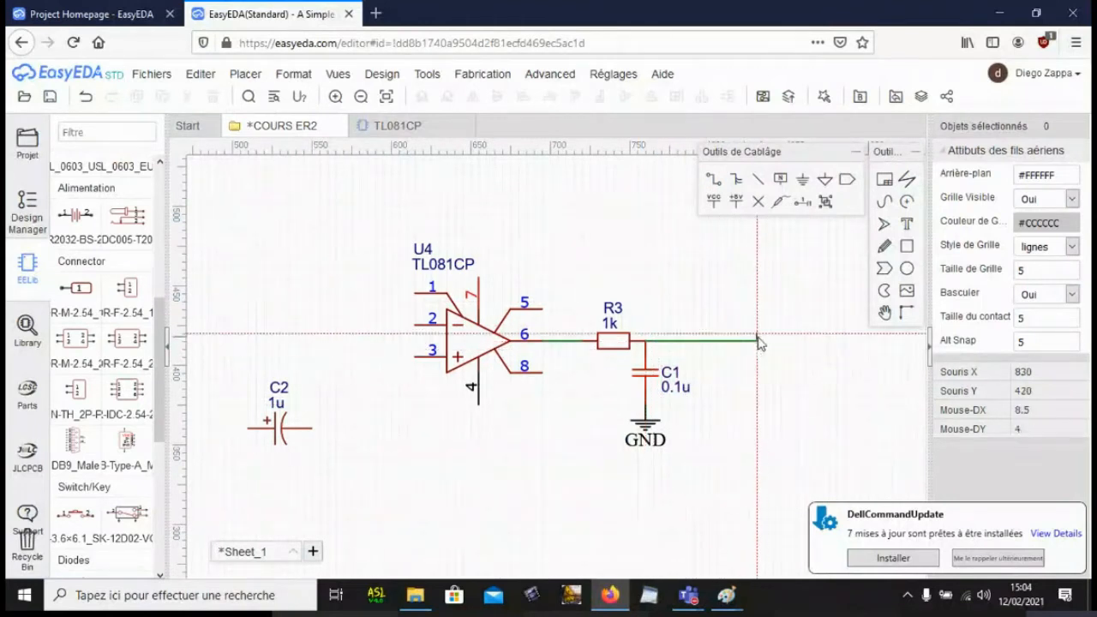
left_click(758, 343)
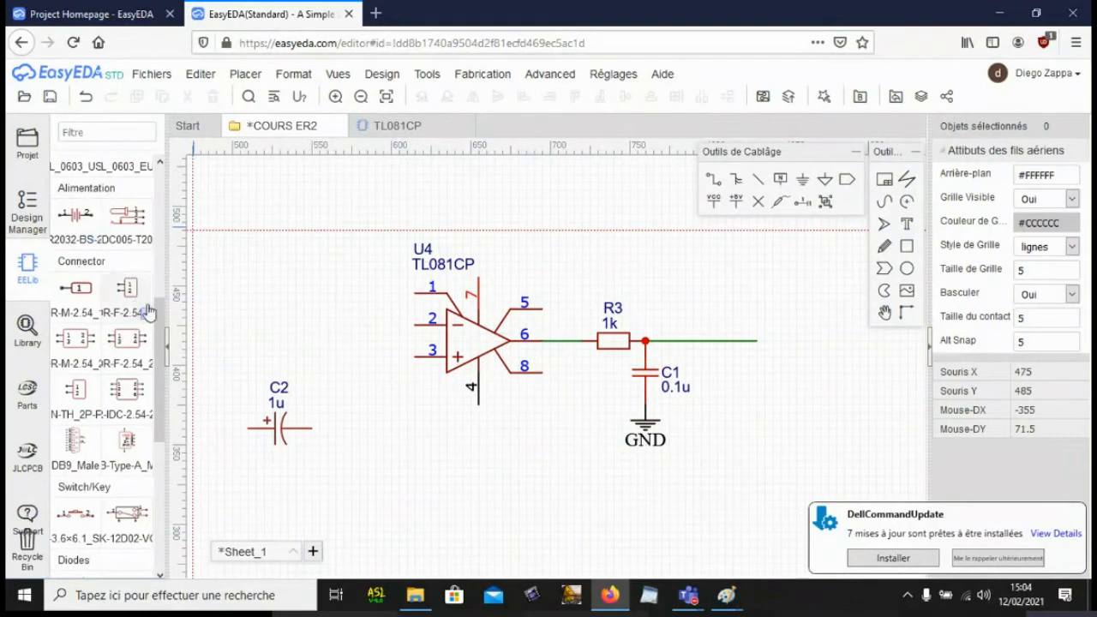
Step: Place an HDR-M-2.54_1x1 single-pin header at the free end of the output wire
mouse_move(159, 310)
left_mouse_down()
mouse_move(163, 246)
mouse_move(163, 311)
left_mouse_up()
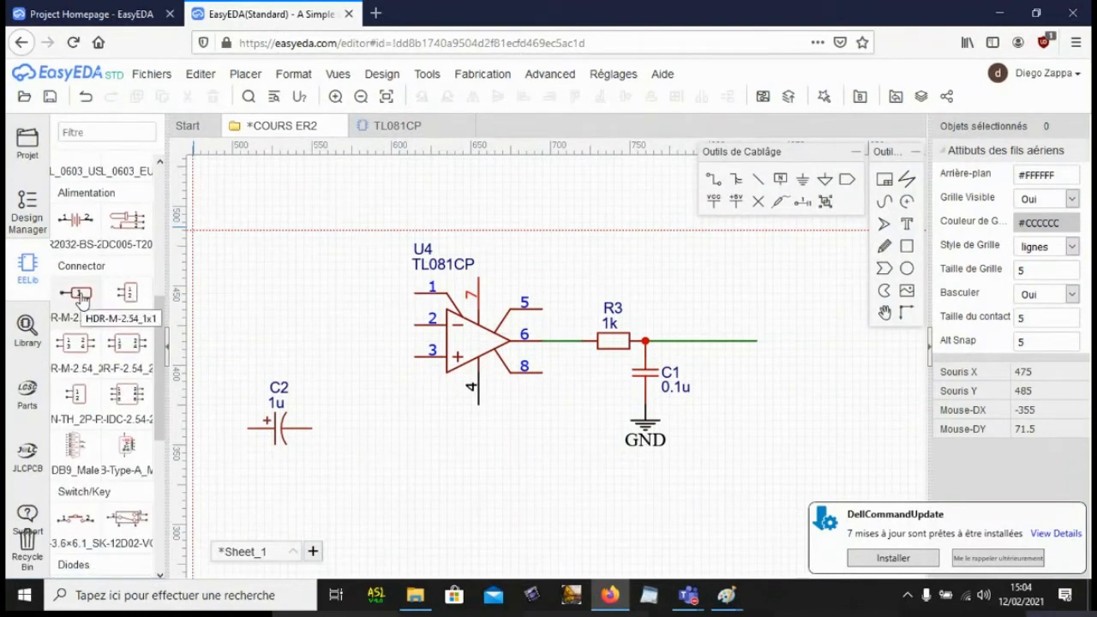
left_click_drag(243, 297, 319, 297)
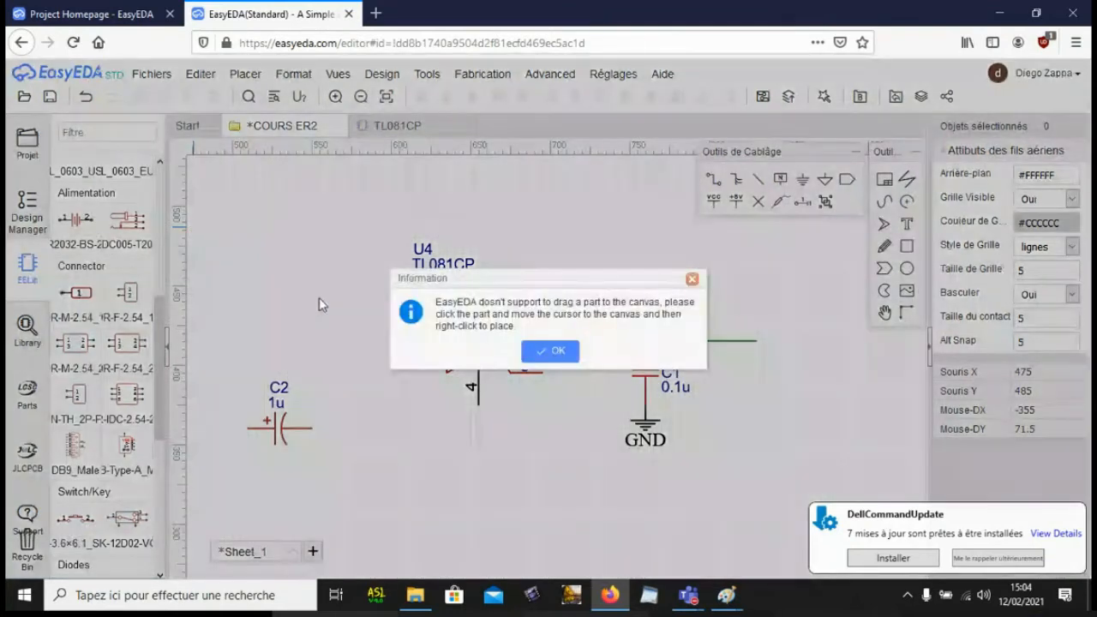
left_click(541, 351)
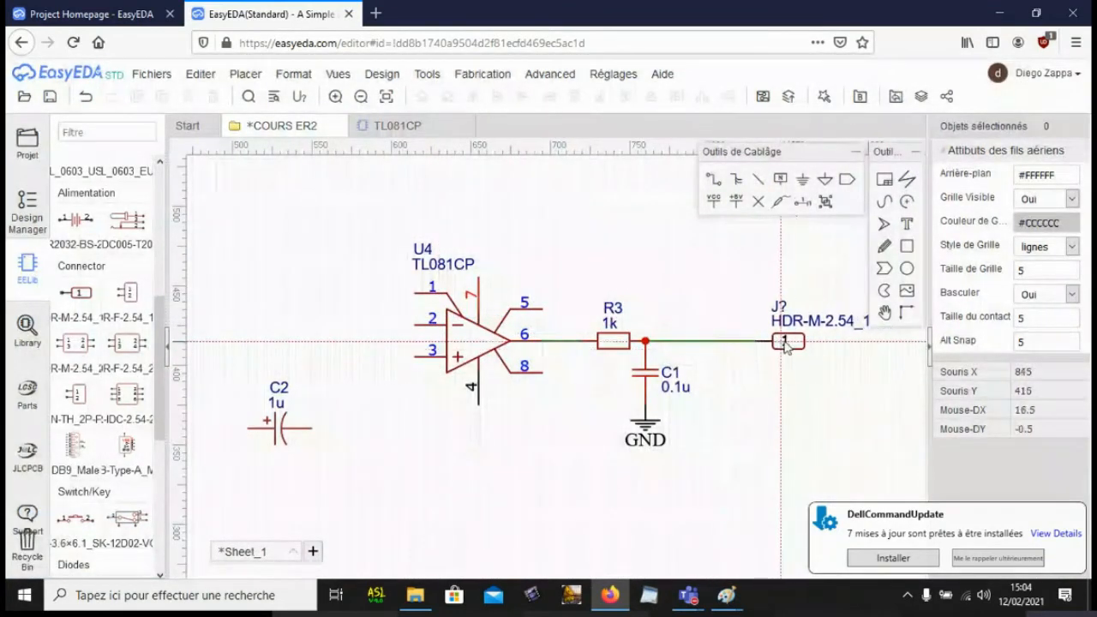
left_click(784, 342)
key("Escape")
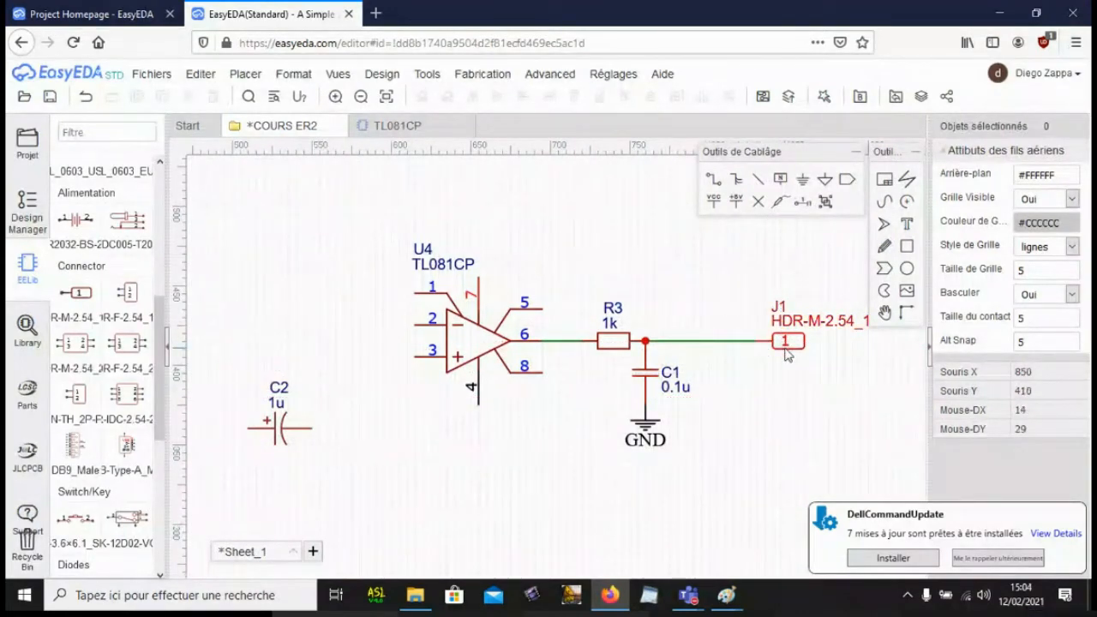
Step: Hide the name of header J1 and show it again
right_click_drag(819, 358, 672, 363)
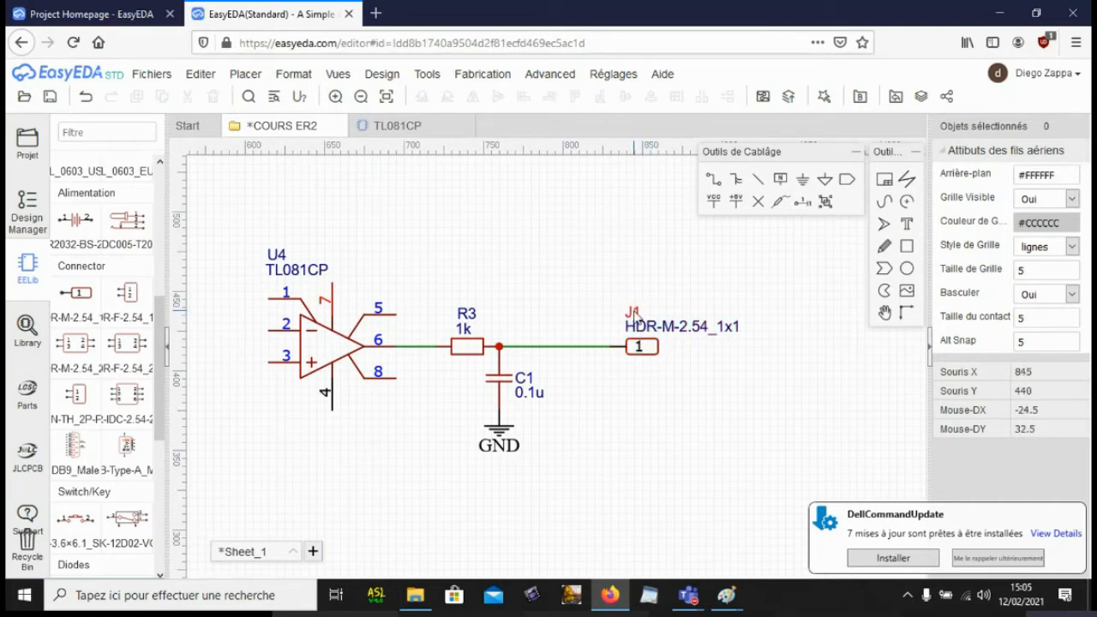
left_click(649, 353)
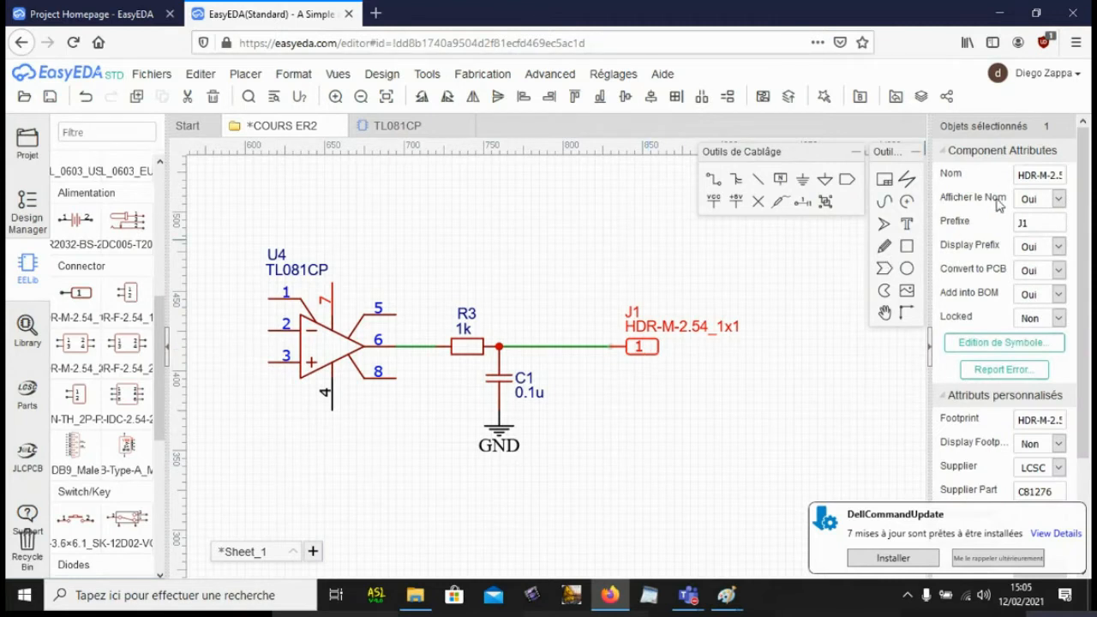
left_click(1059, 200)
left_click(1038, 236)
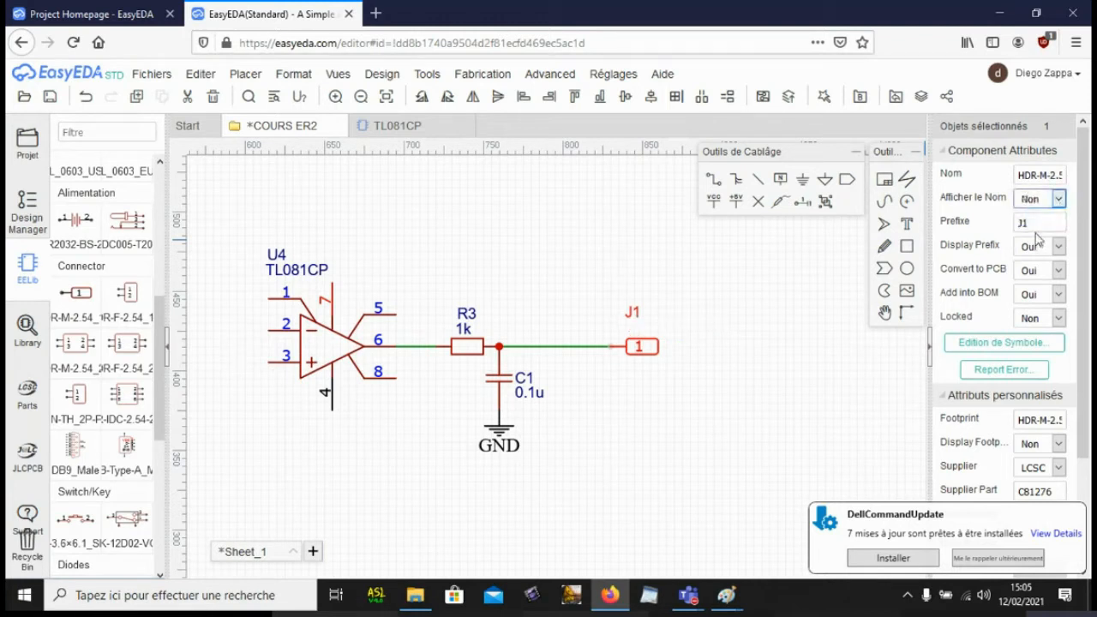
left_click(1060, 199)
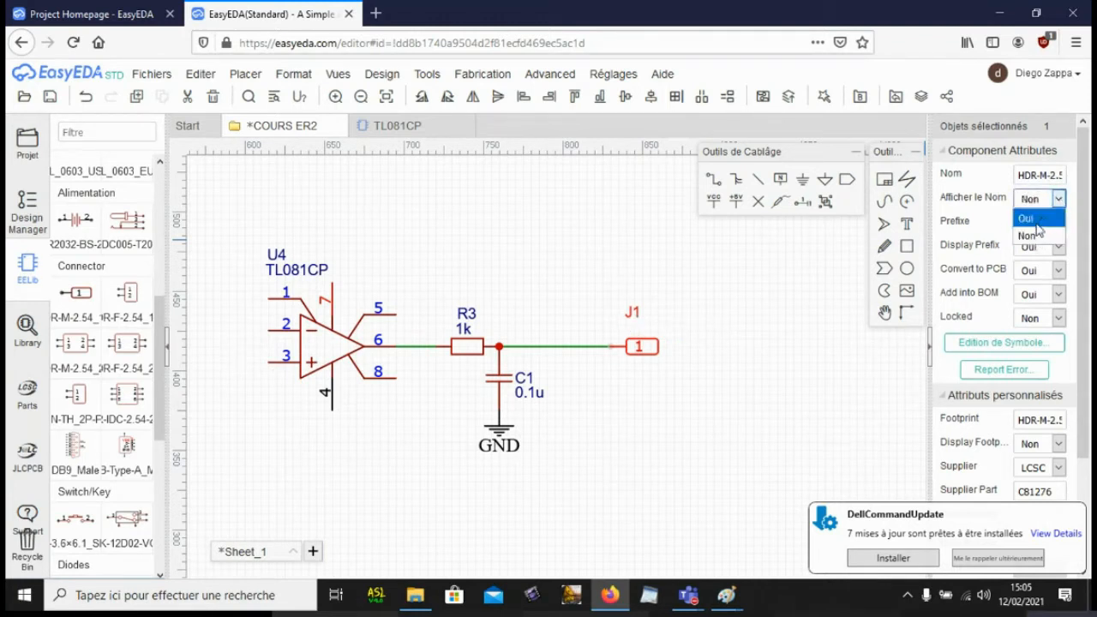
left_click(1037, 222)
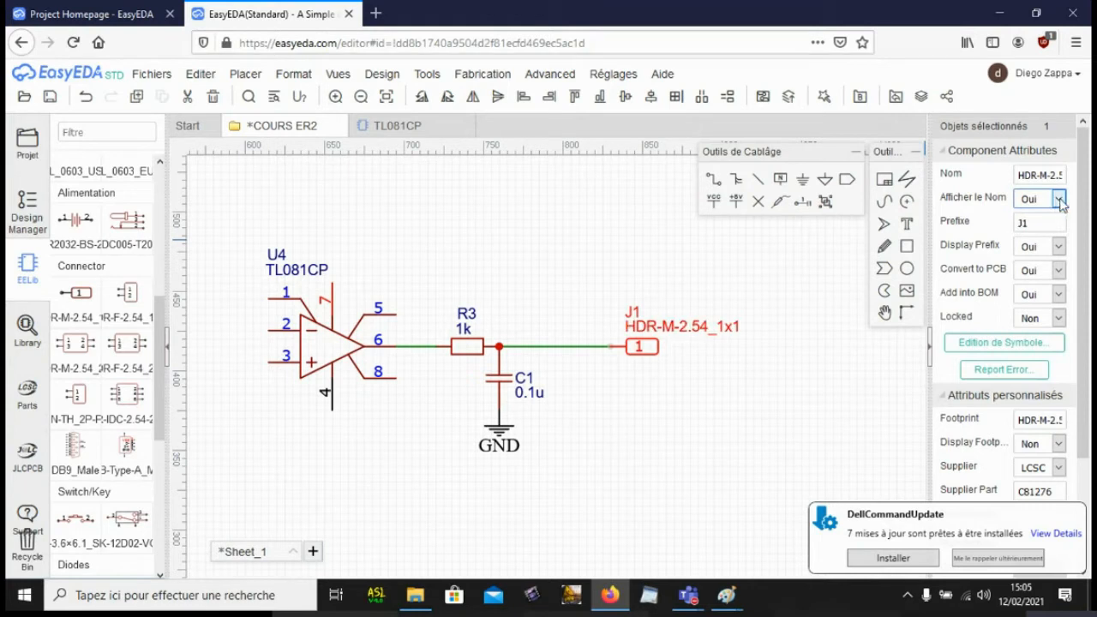
Step: Rename header J1 as "sortie aigu"
left_click(1060, 200)
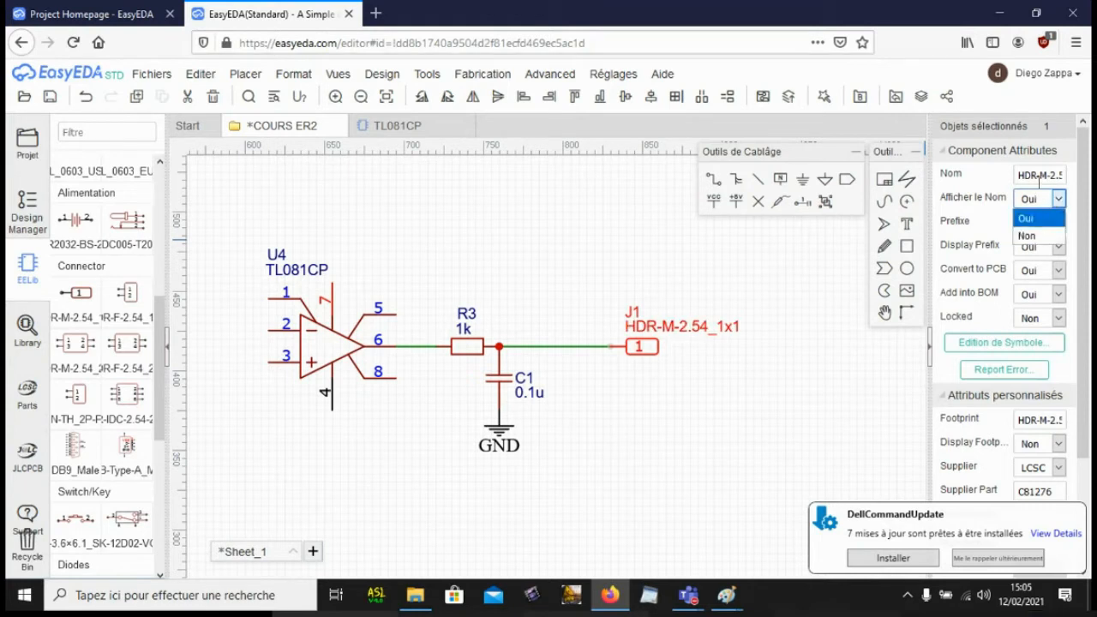
double_click(1038, 175)
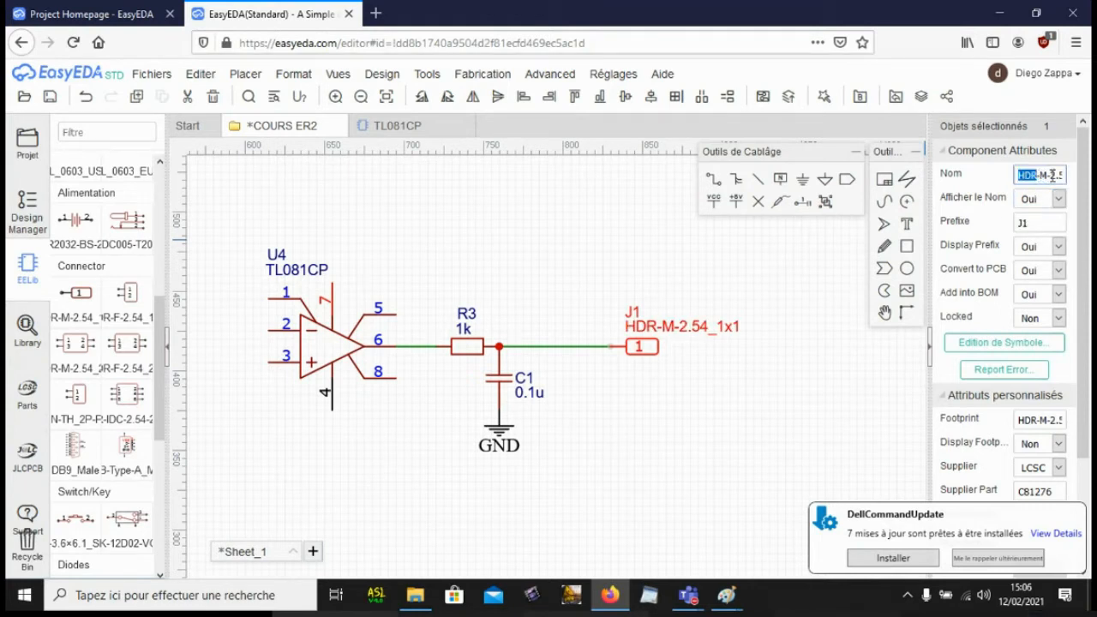
key("Delete")
key("Delete")
key("Delete")
key("Delete")
key("Delete")
key("Delete")
key("Delete")
key("Delete")
key("Delete")
key("Delete")
key("Delete")
key("Delete")
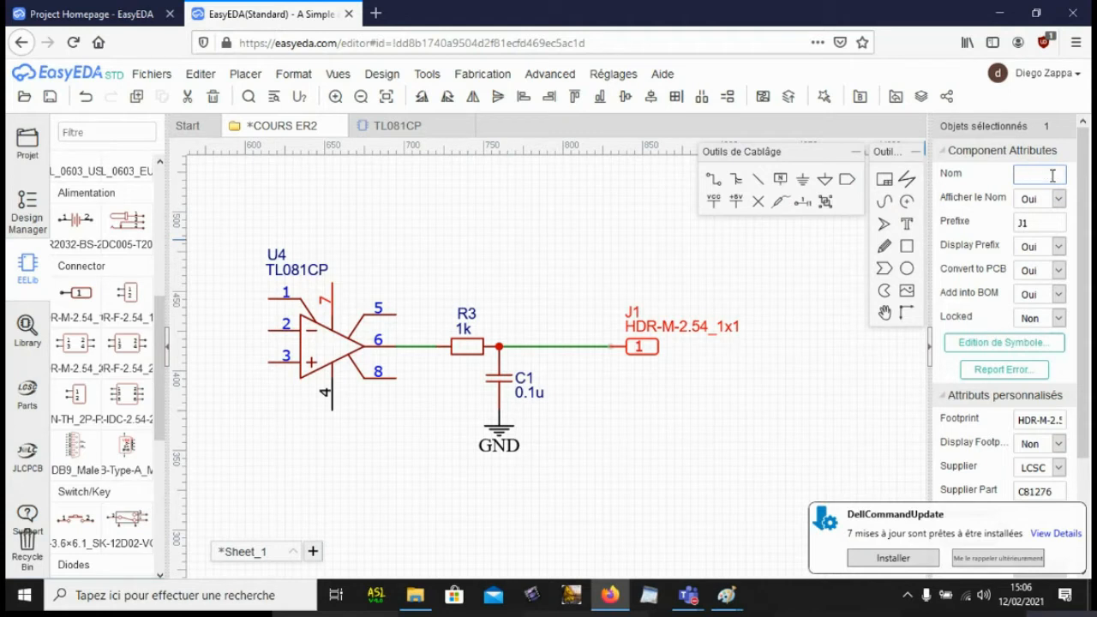
type("sortiebaigu")
key("Return")
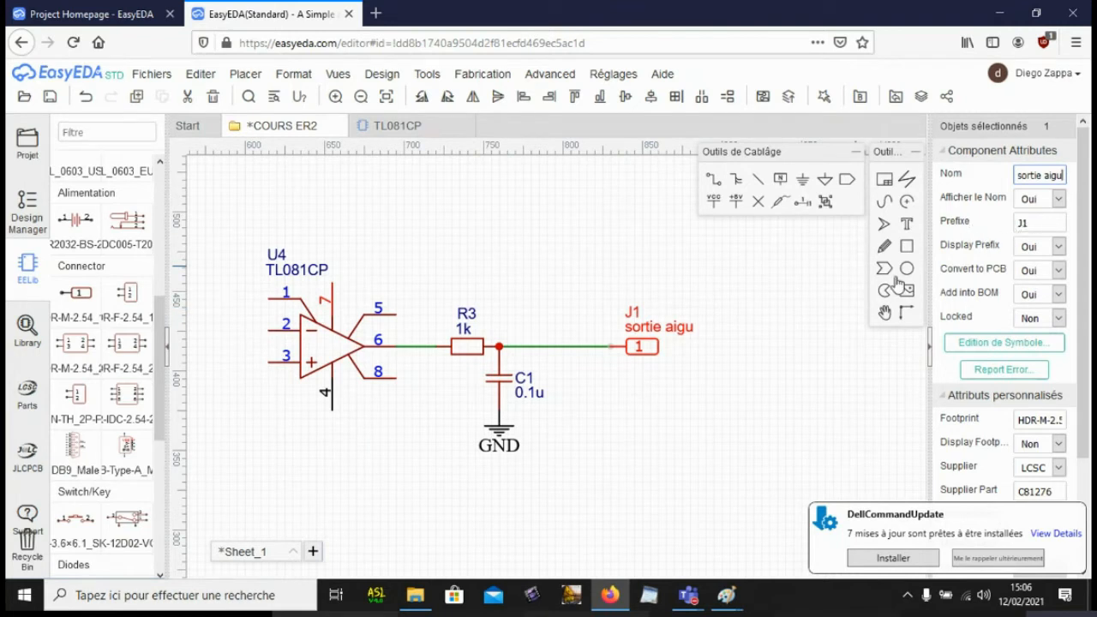
left_click(767, 361)
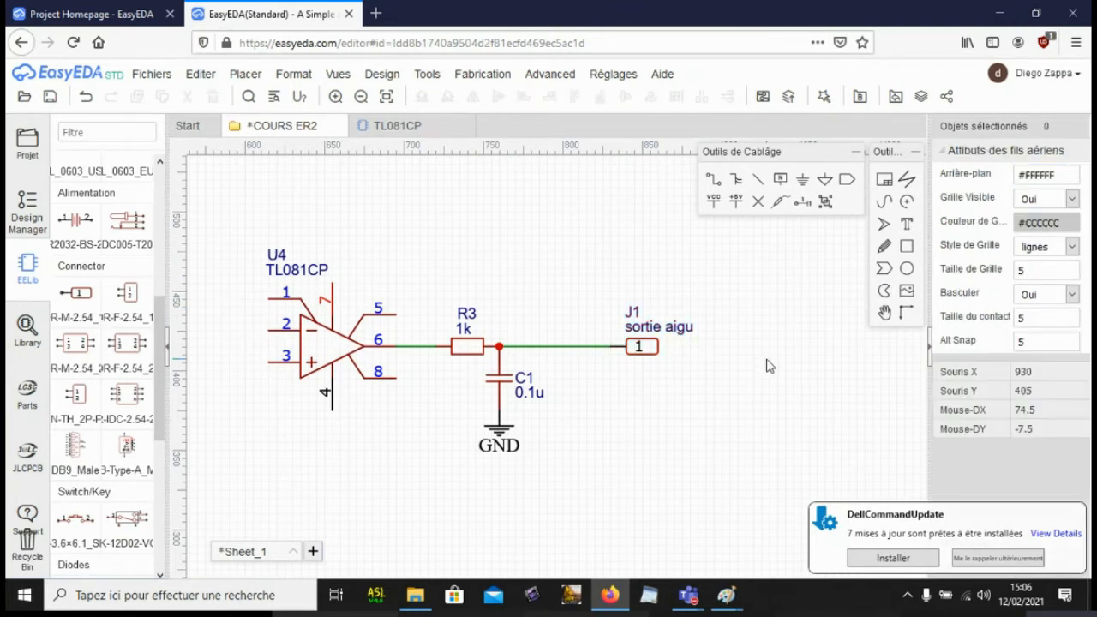
Step: Set the value of resistor R3 to 2.2k
double_click(466, 333)
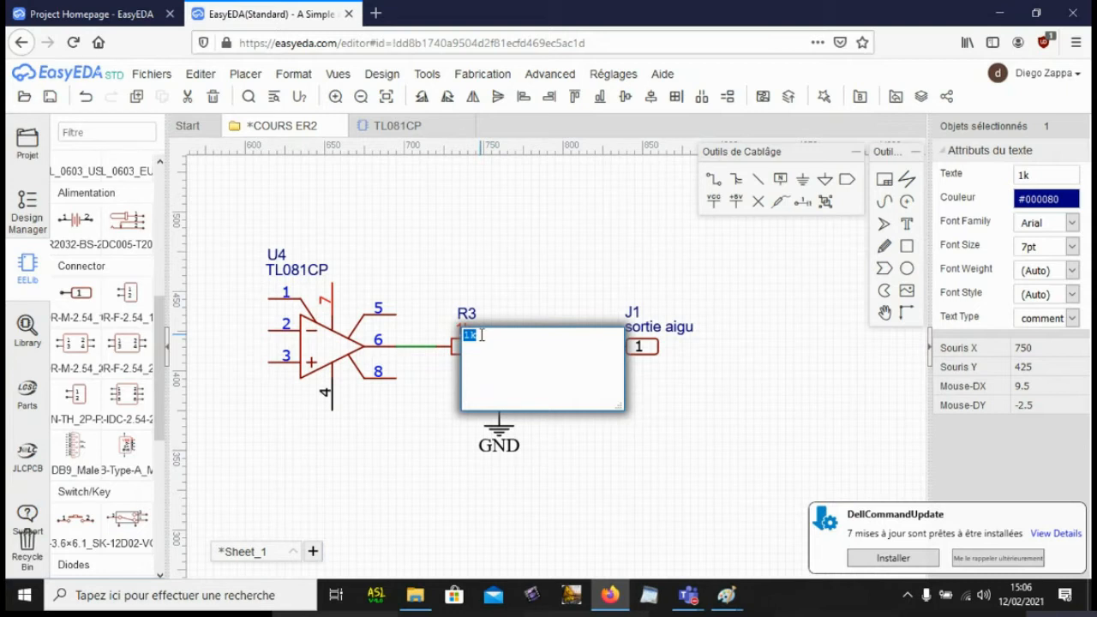
key("BackSpace")
type("4.")
key("BackSpace")
key("BackSpace")
key("BackSpace")
type("2.2k")
key("Return")
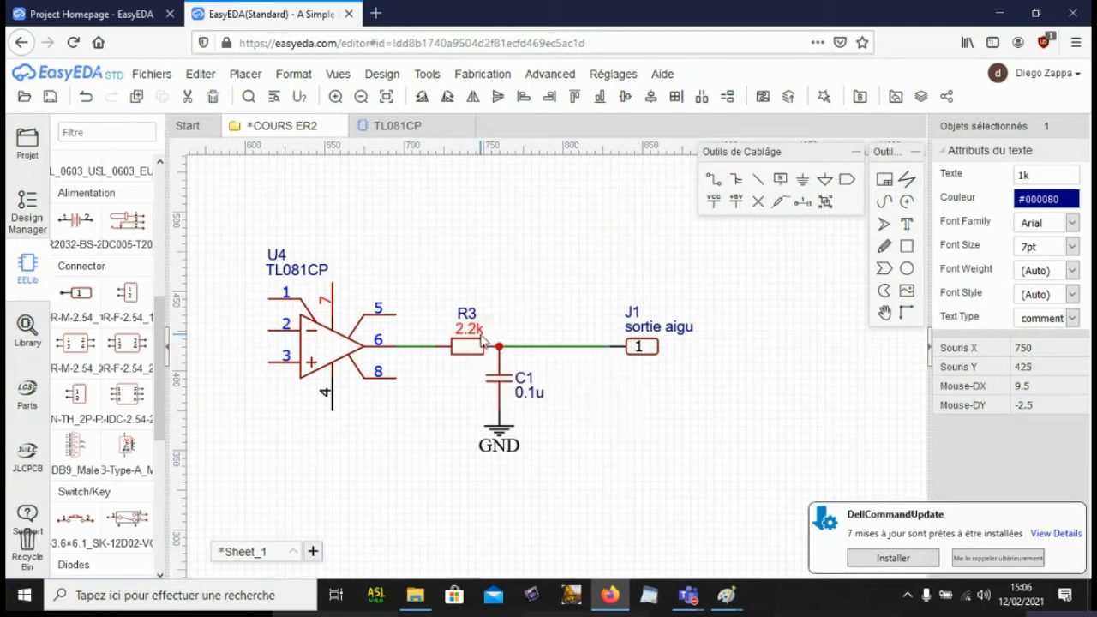
left_click(527, 298)
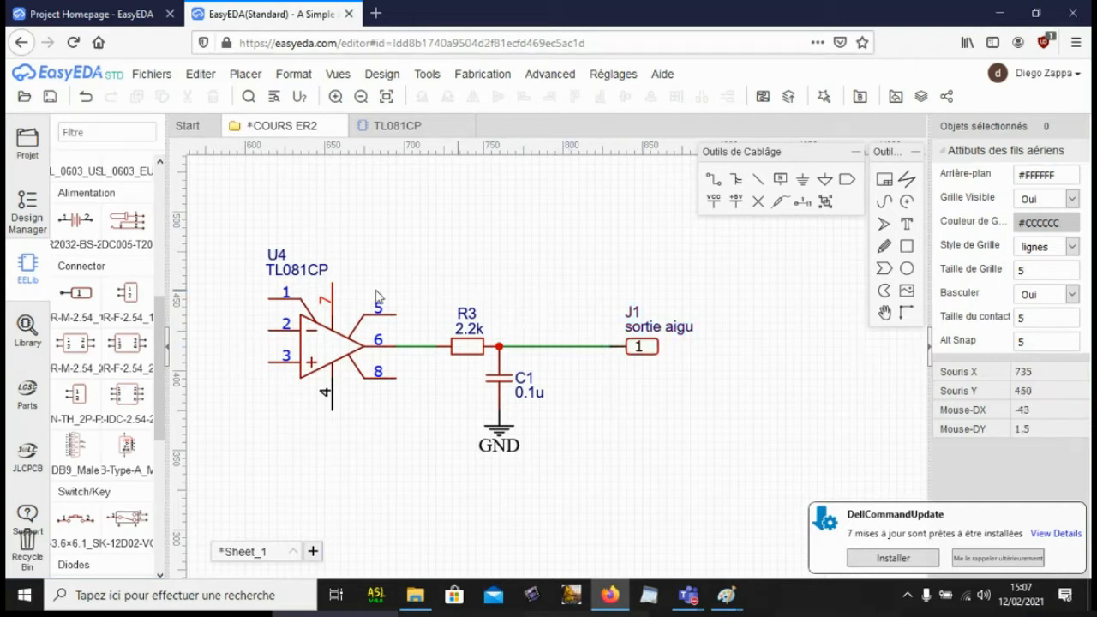
Step: Place a CONN-TH_3P-P5.00 three-pin connector above resistor R3
mouse_move(158, 326)
left_mouse_down()
mouse_move(156, 355)
mouse_move(153, 338)
left_mouse_up()
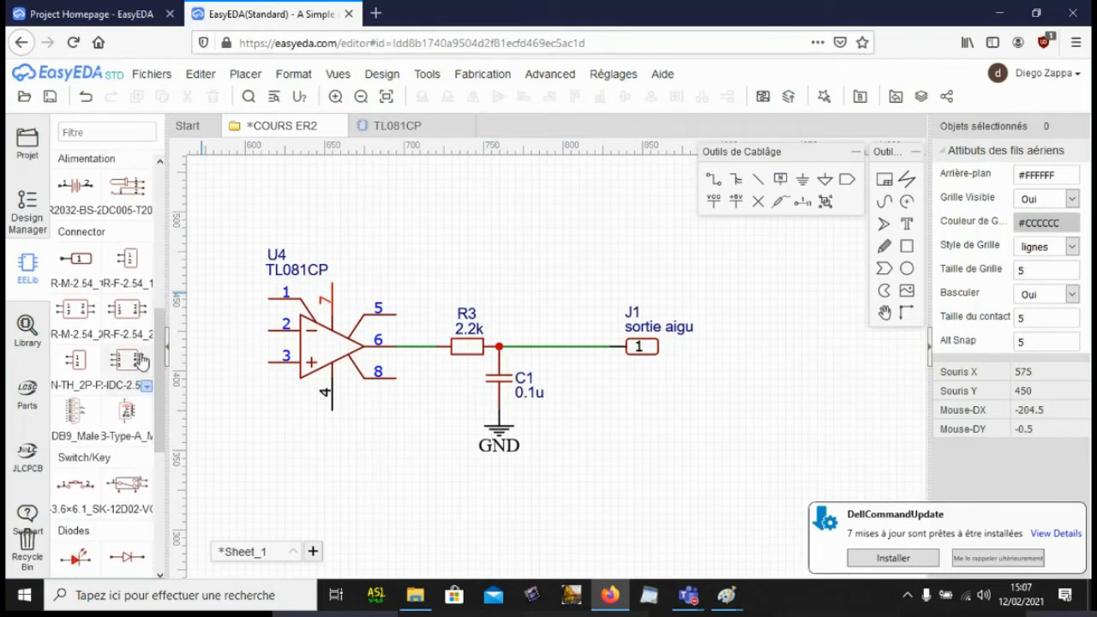
left_click(95, 387)
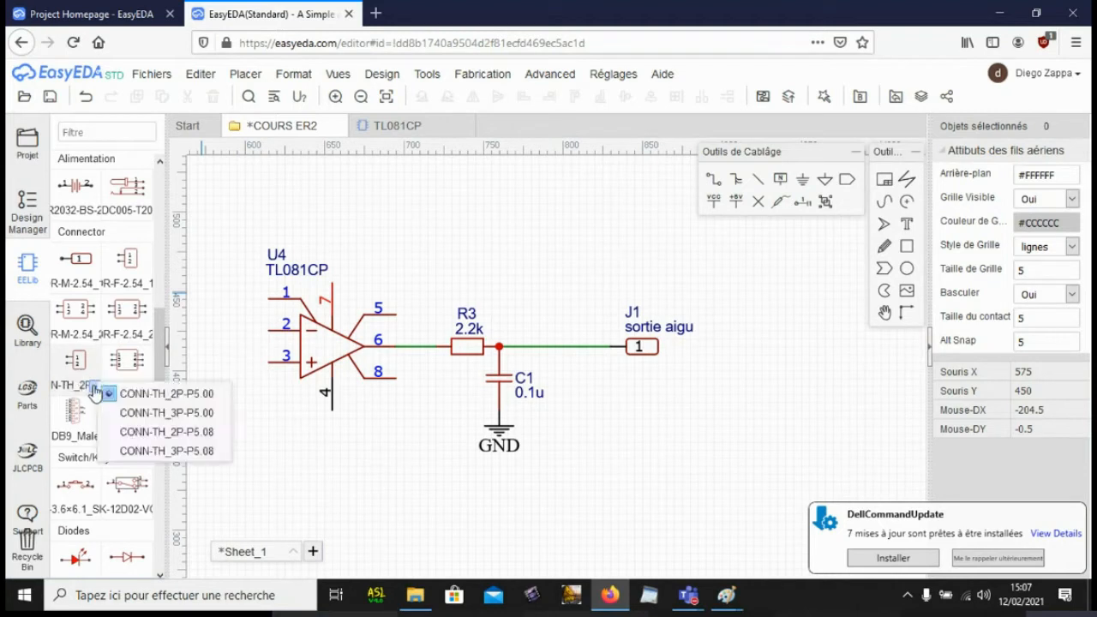
left_click(140, 414)
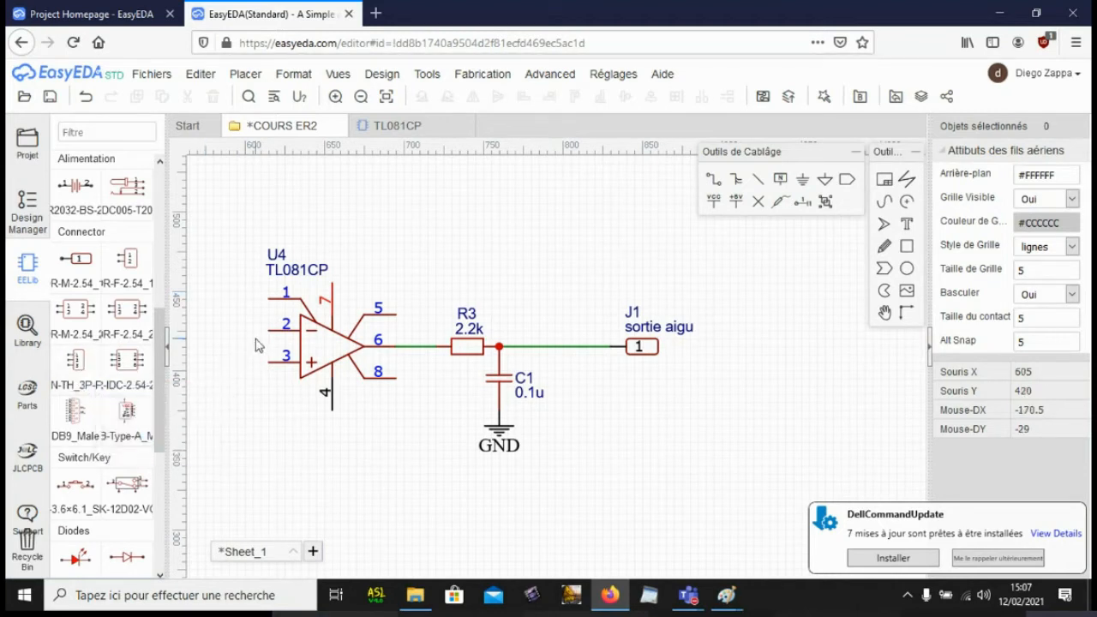
left_click(71, 367)
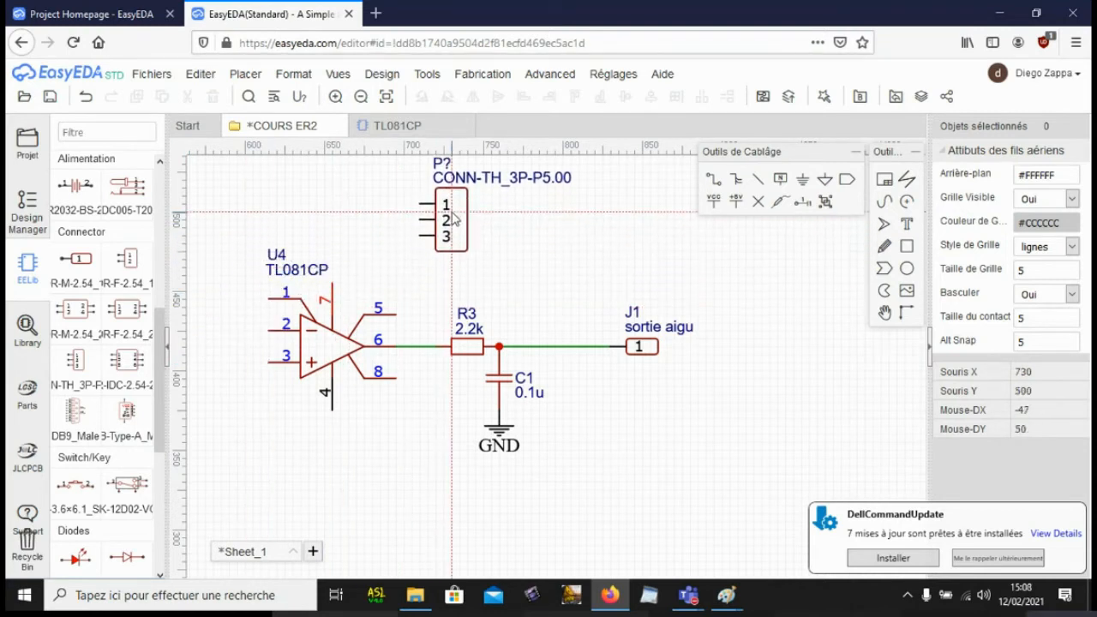
left_click(454, 217)
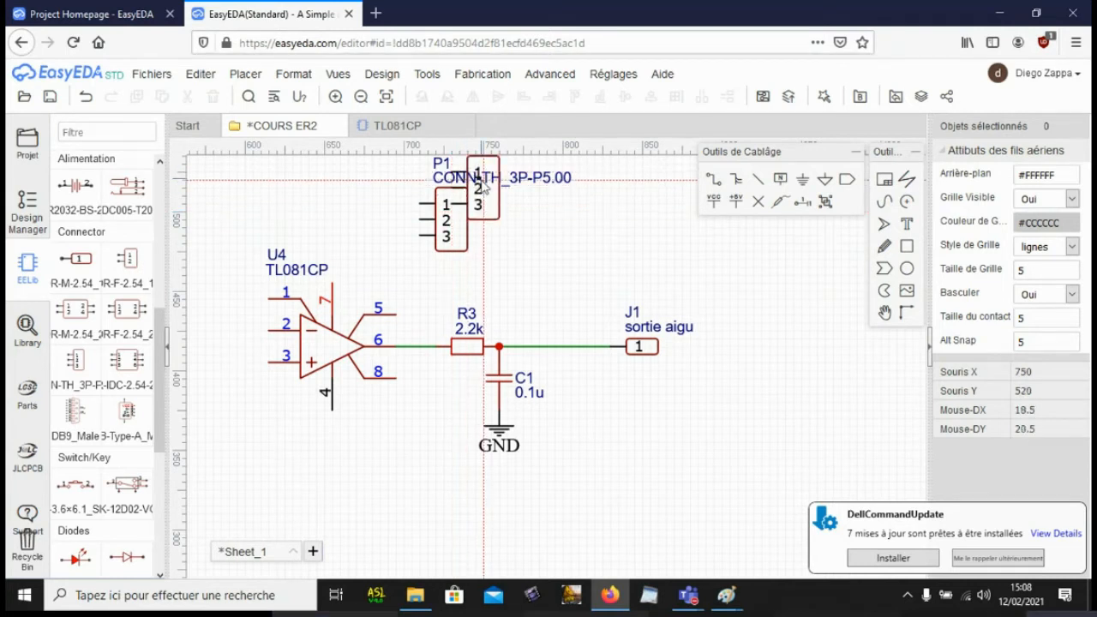
right_click(476, 204)
Step: Rename connector P1 as "ALIM +15/0/-15" and shift it right, into the free area above C1
left_click(472, 180)
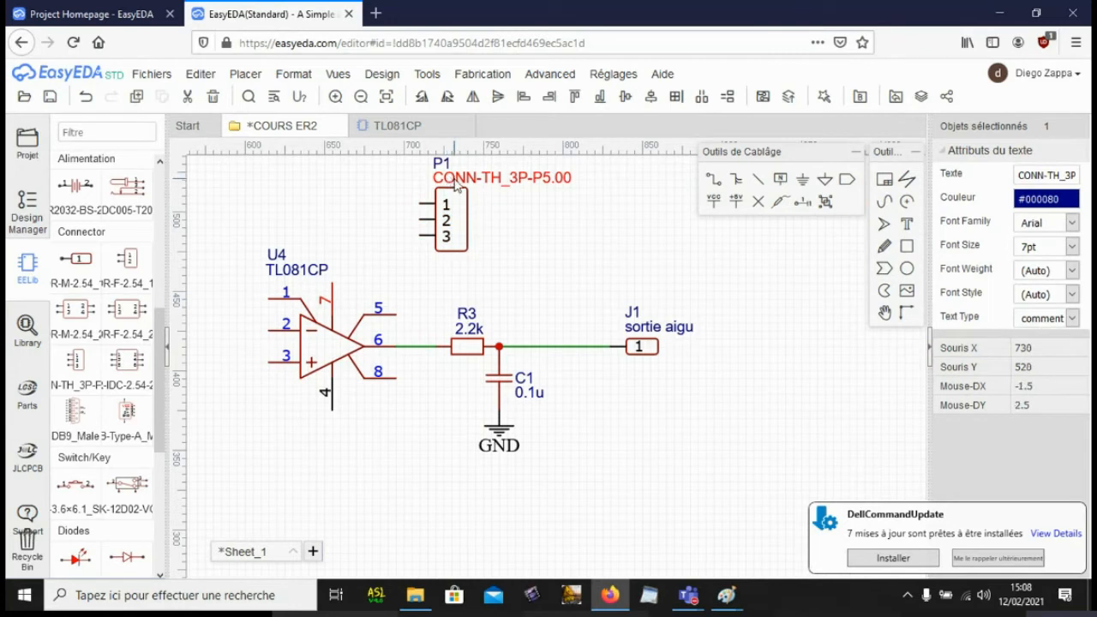
double_click(457, 185)
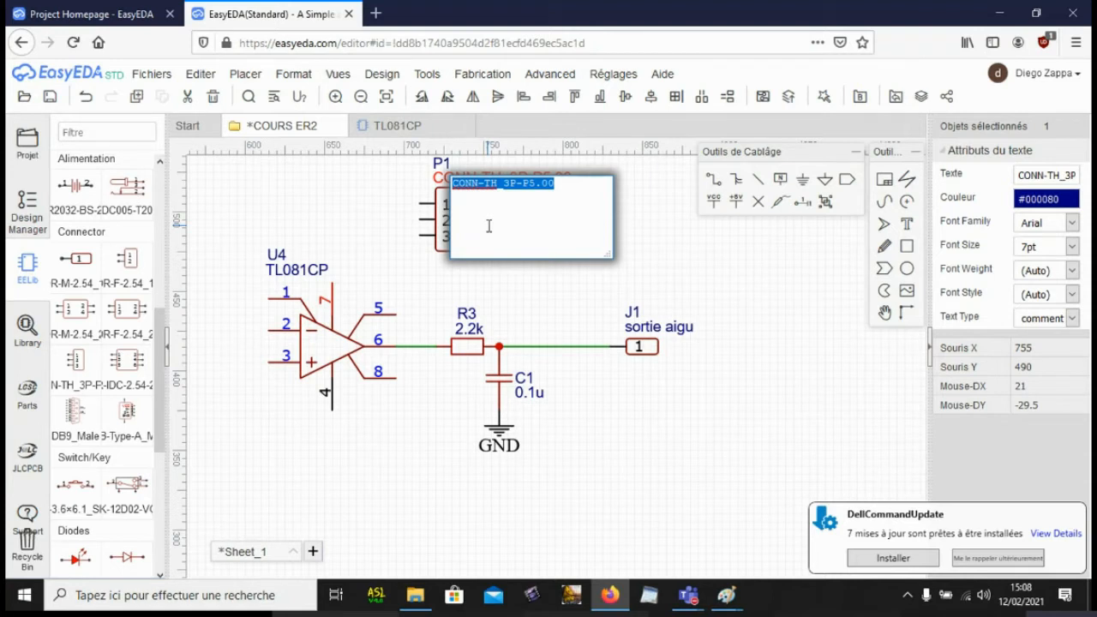
type("ALIM +15/0/-15")
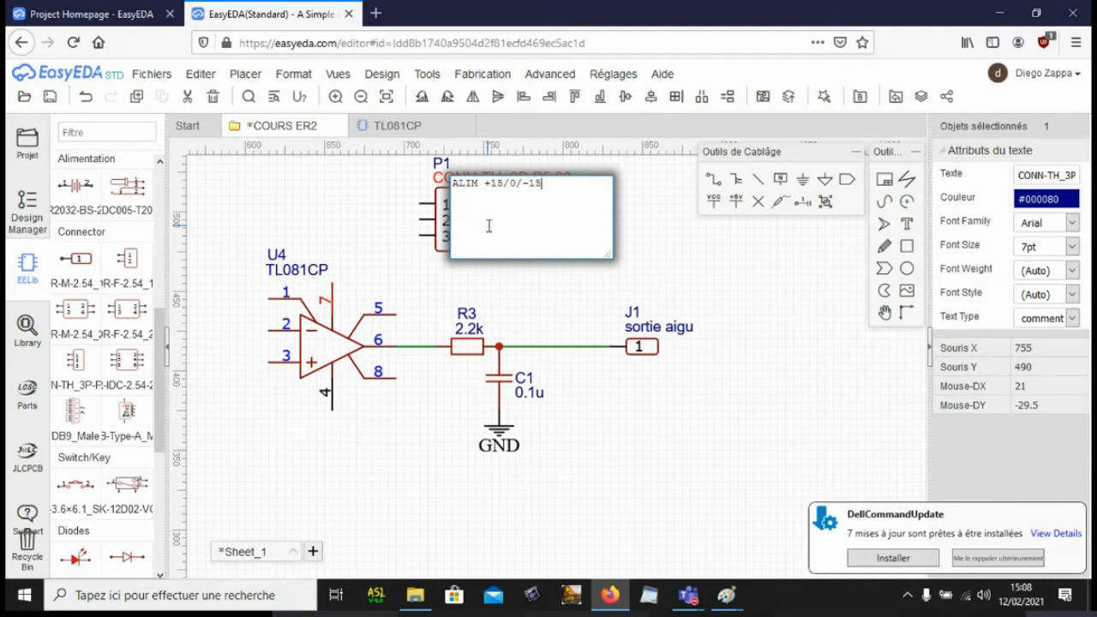
left_click(656, 218)
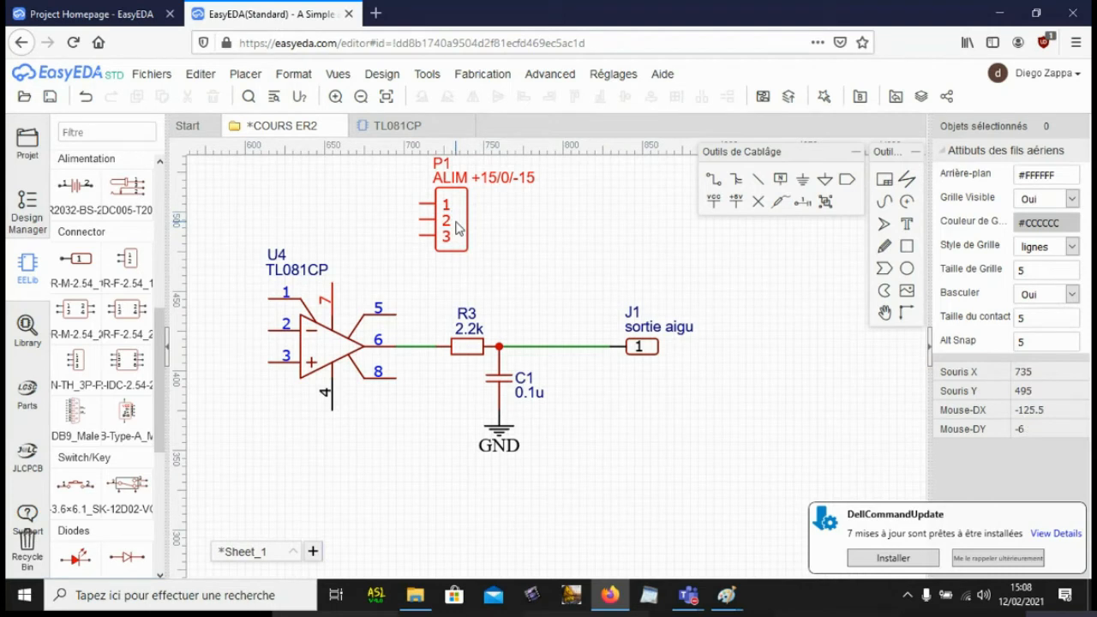
left_click_drag(457, 227, 536, 234)
left_click(571, 225)
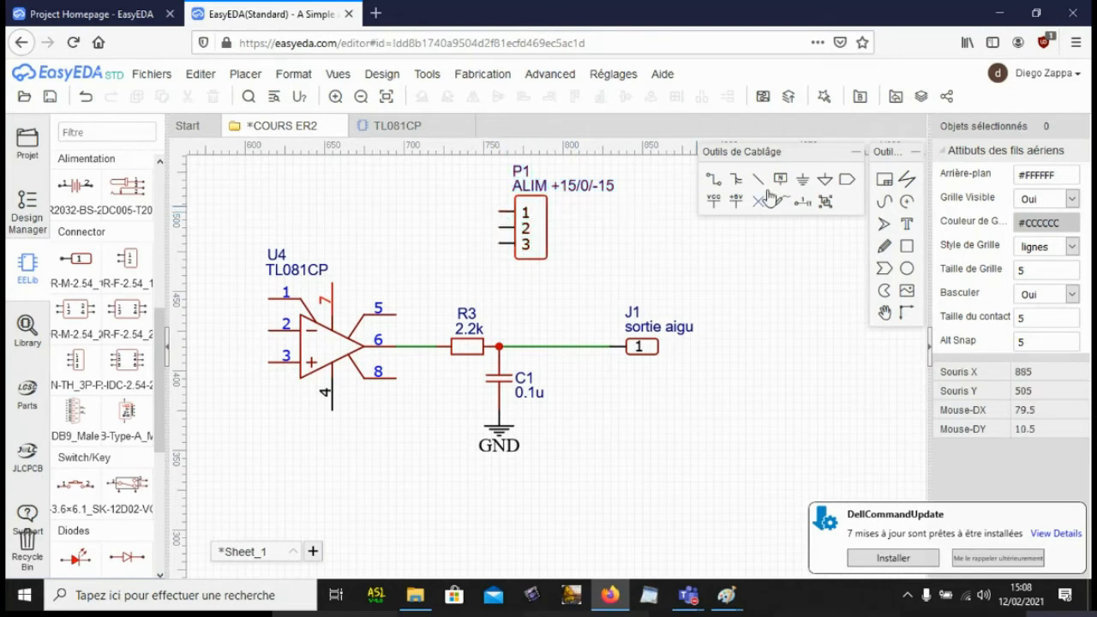
Step: Place a ground symbol left of connector P1 and wire it to pin 2
left_click(799, 183)
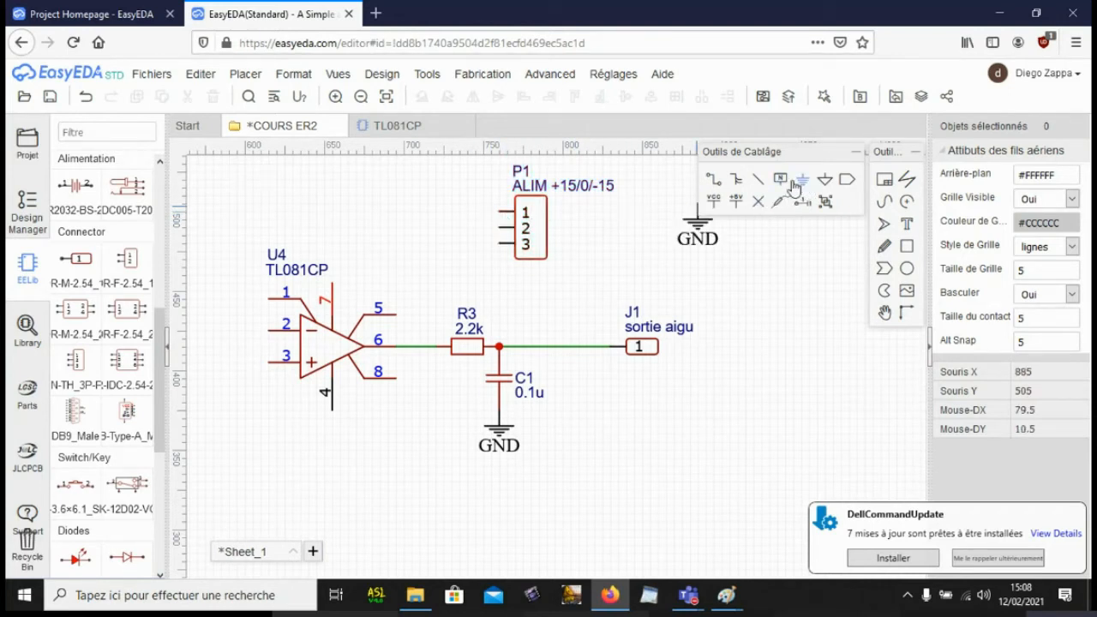
left_click(447, 234)
key("Escape")
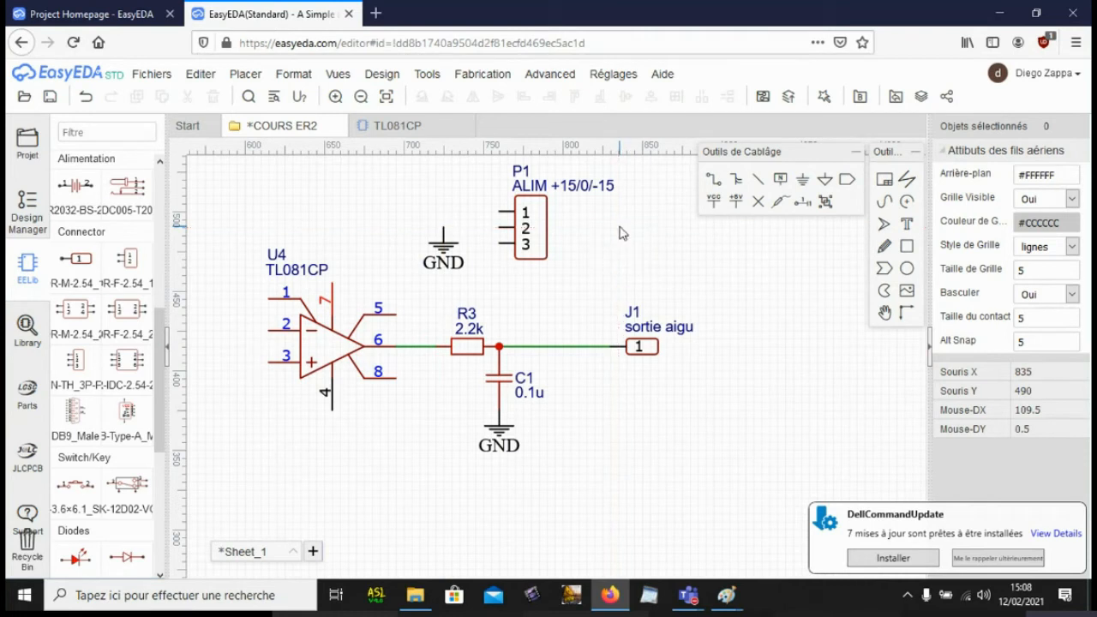
left_click(712, 180)
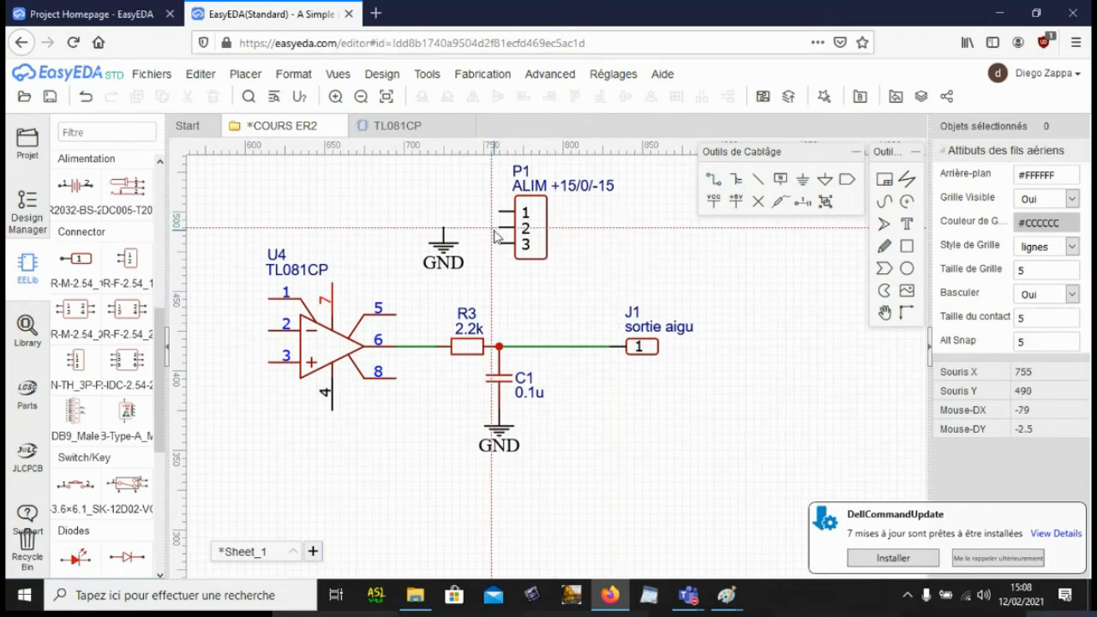
left_click(500, 228)
left_click(443, 230)
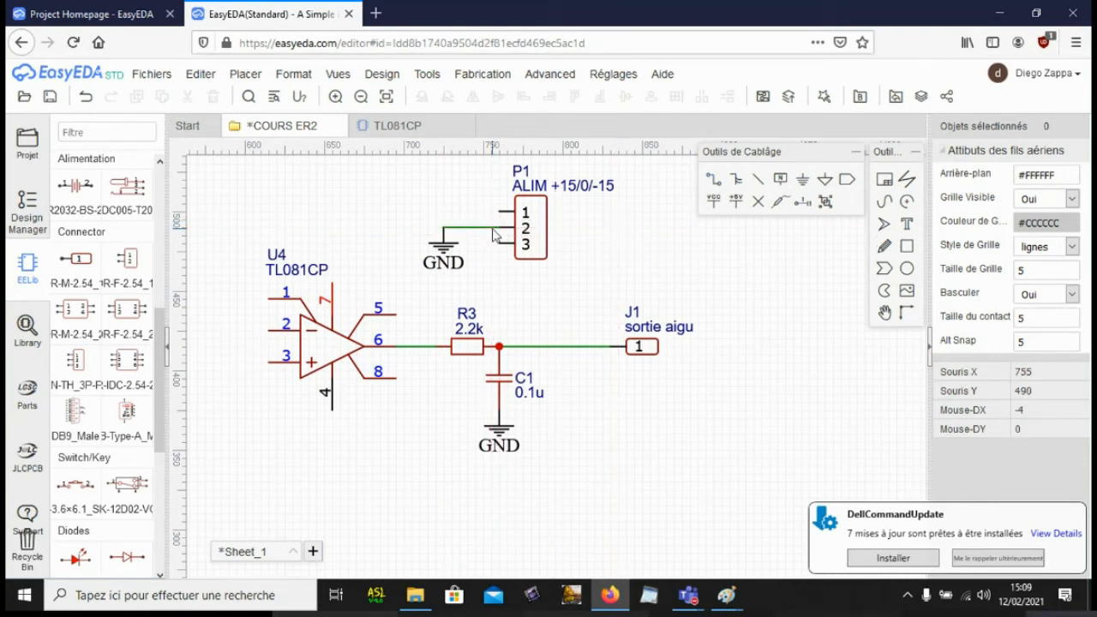
Step: Move op-amp U2 down into the free area left of and slightly above U4
right_click_drag(409, 254, 583, 339)
right_click_drag(442, 267, 482, 312)
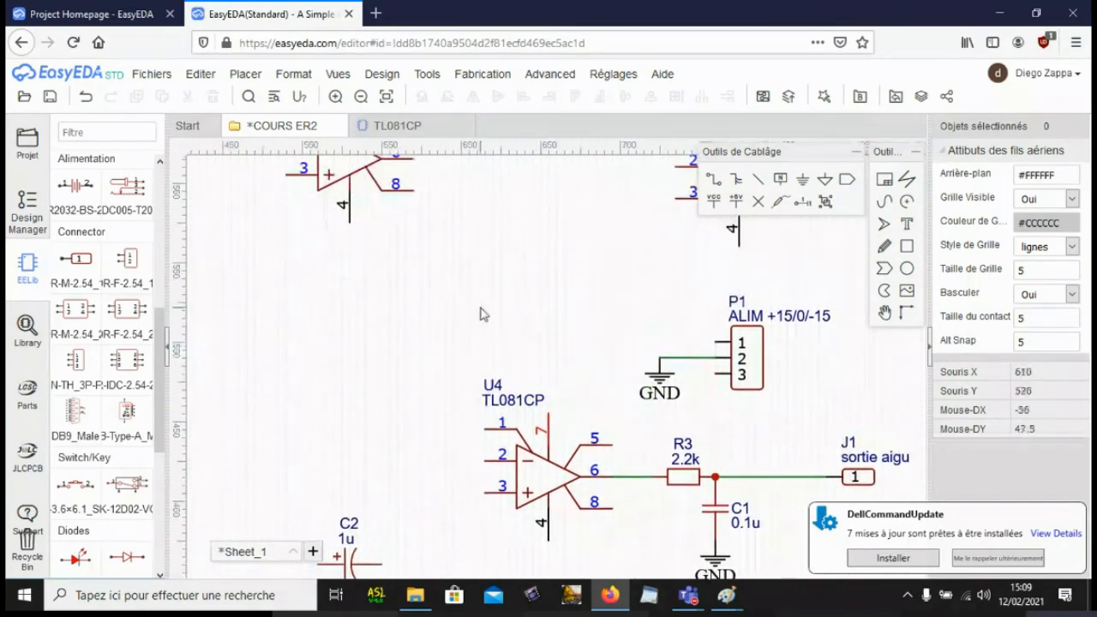
left_click(341, 174)
left_click_drag(340, 174, 318, 400)
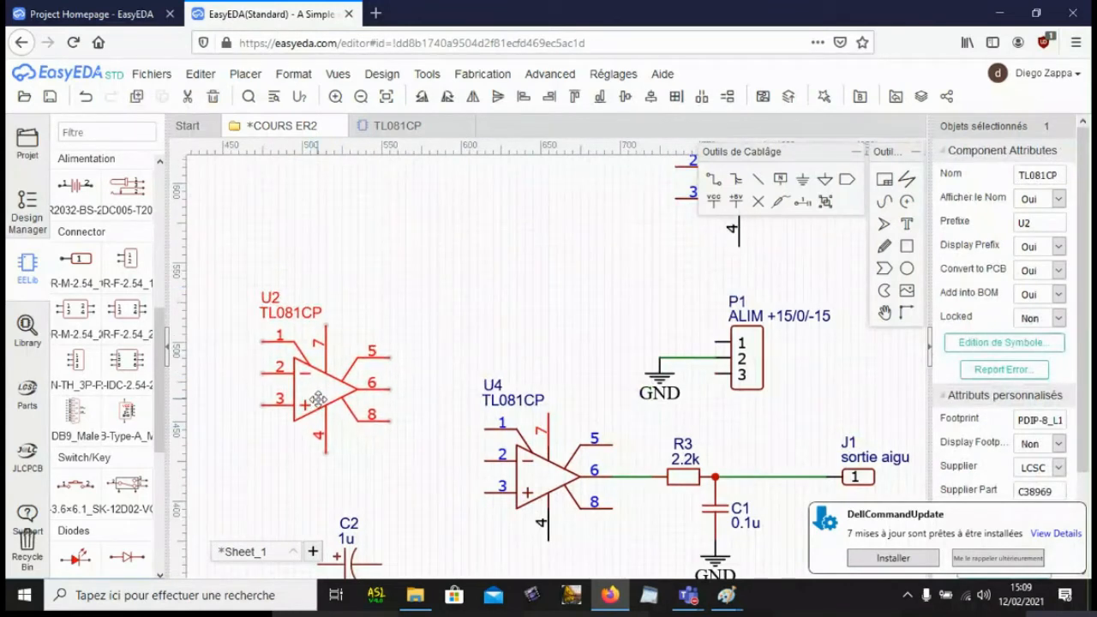
left_click(534, 321)
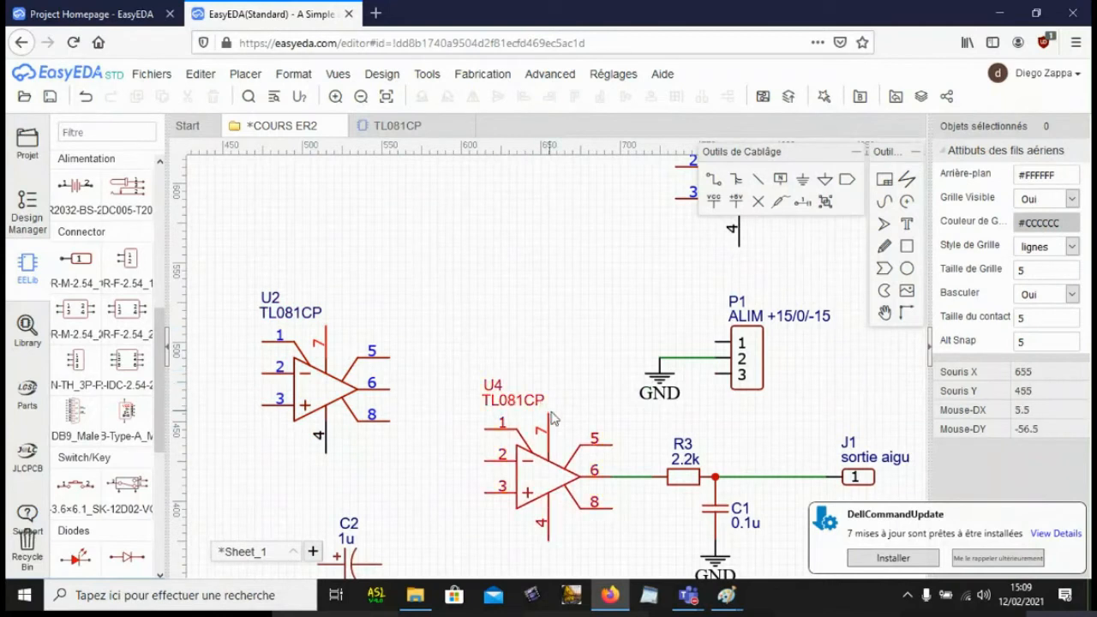
Step: Wire pin 1 of connector P1 to supply pin 7 of op-amp U4
left_click(715, 183)
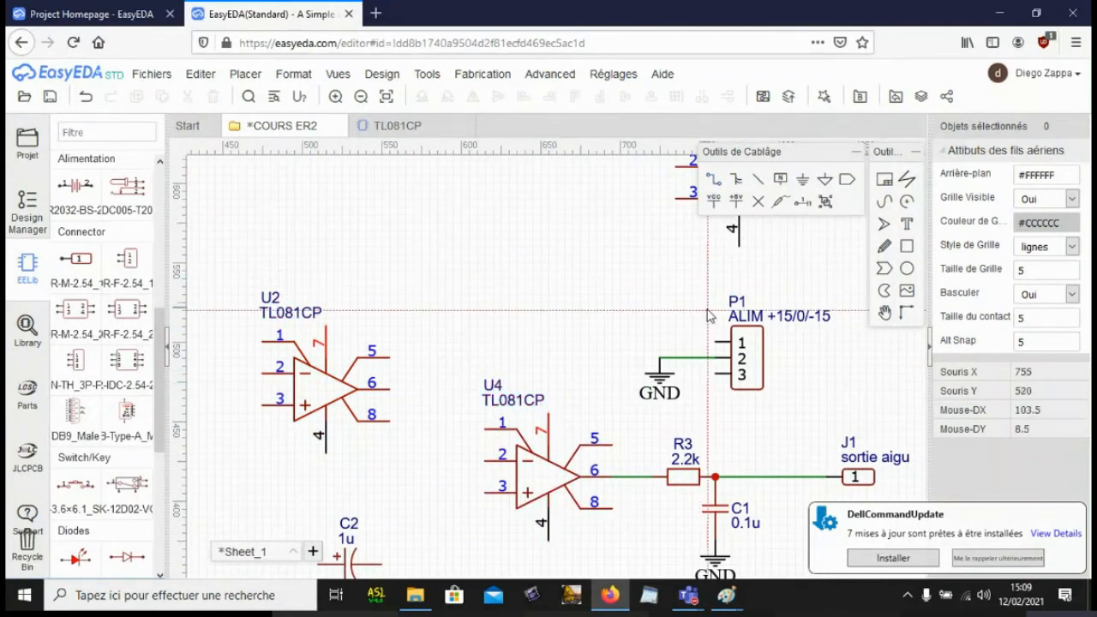
left_click(718, 344)
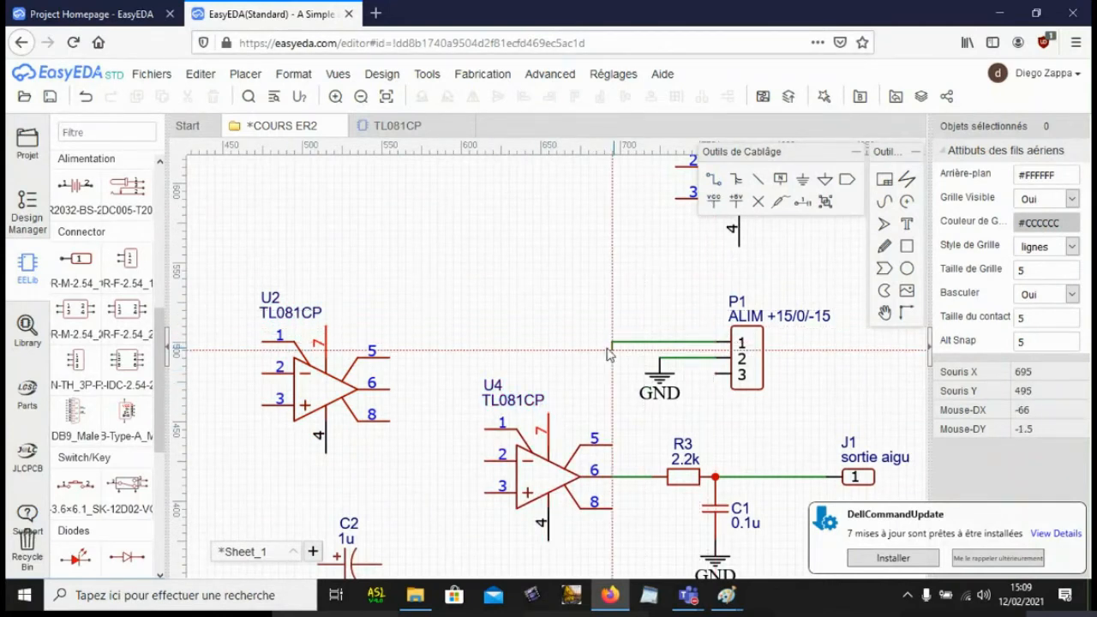
left_click(550, 416)
right_click(589, 387)
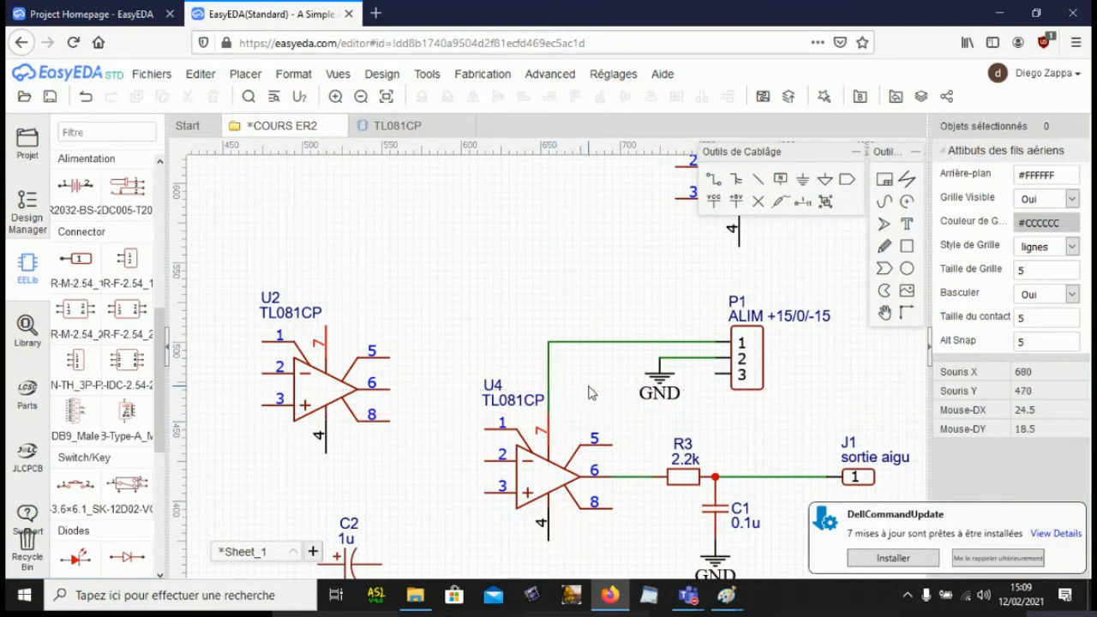
Step: Branch a wire from the corner of the U4 supply wire to pin 7 of op-amp U2
left_click(713, 181)
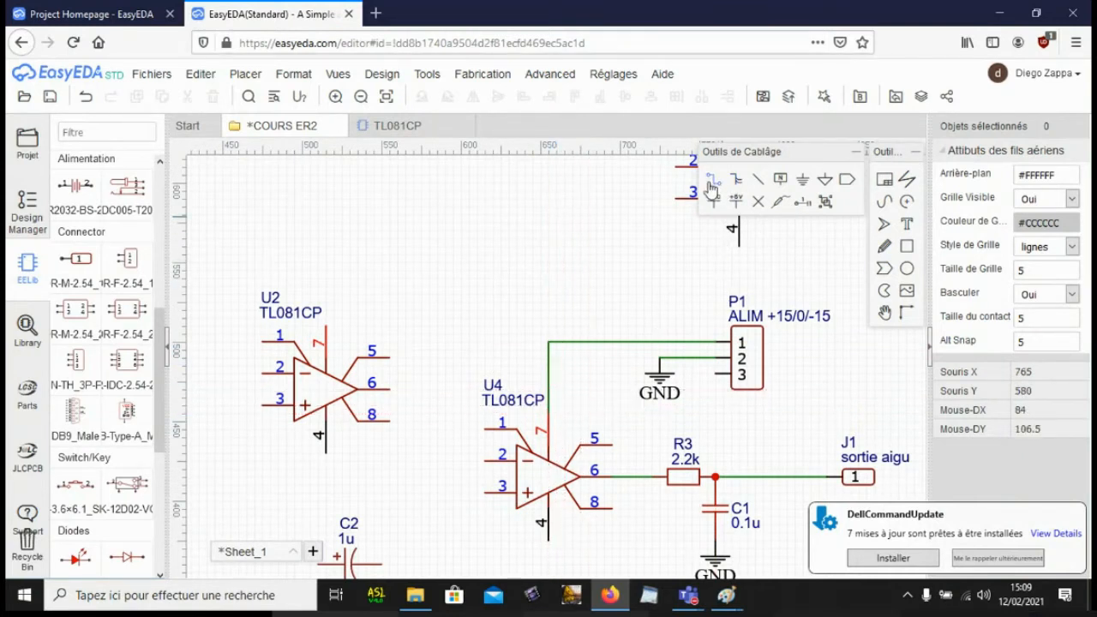
left_click(547, 344)
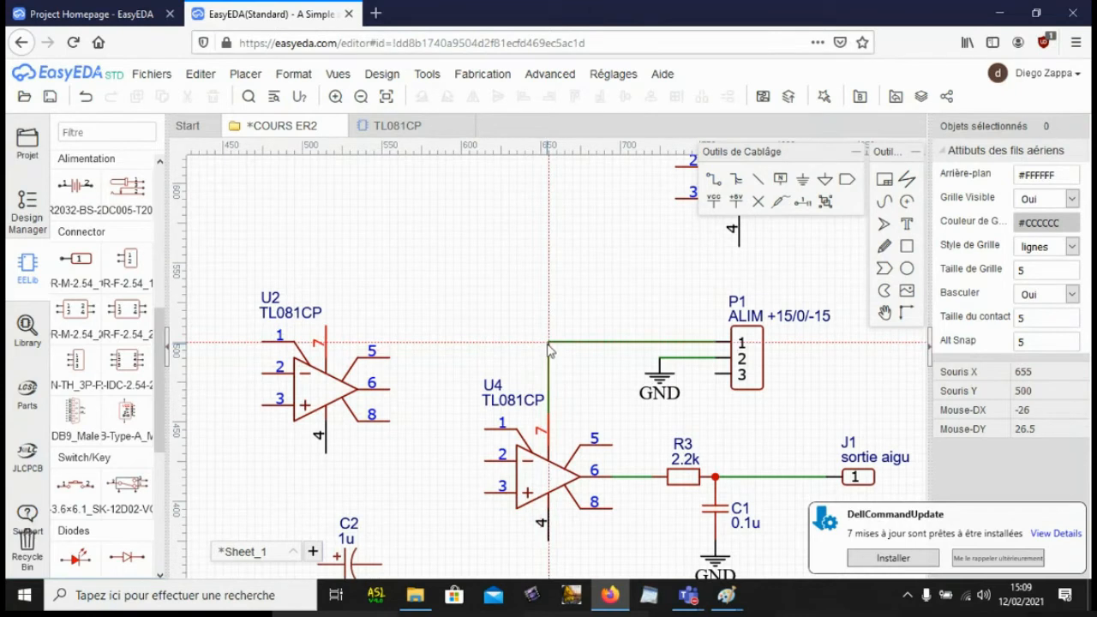
left_click(462, 278)
left_click(327, 327)
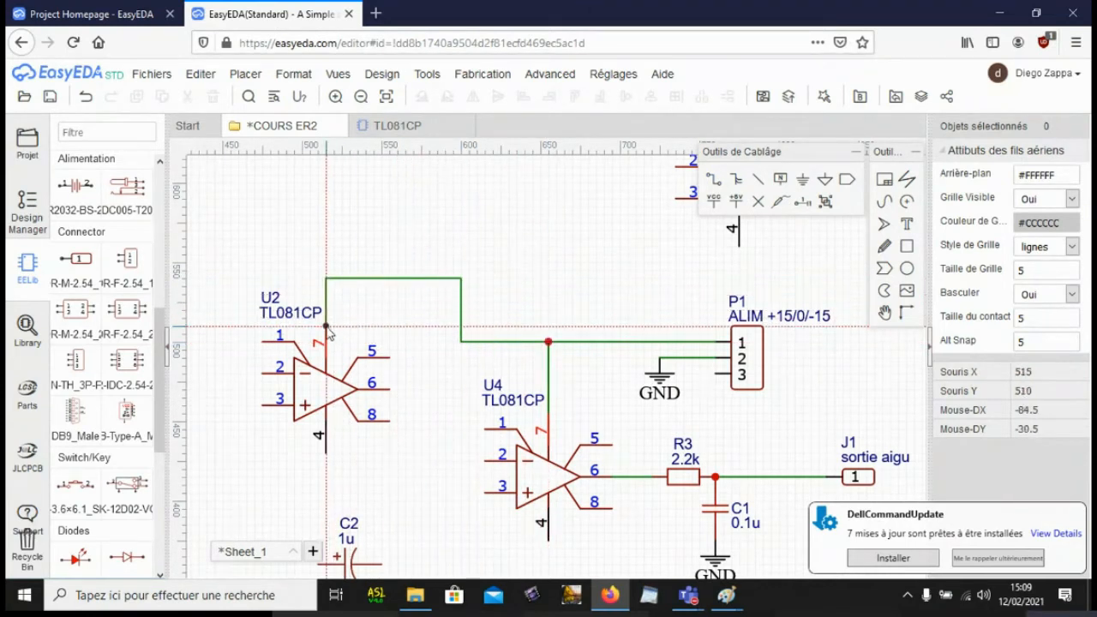
right_click(378, 311)
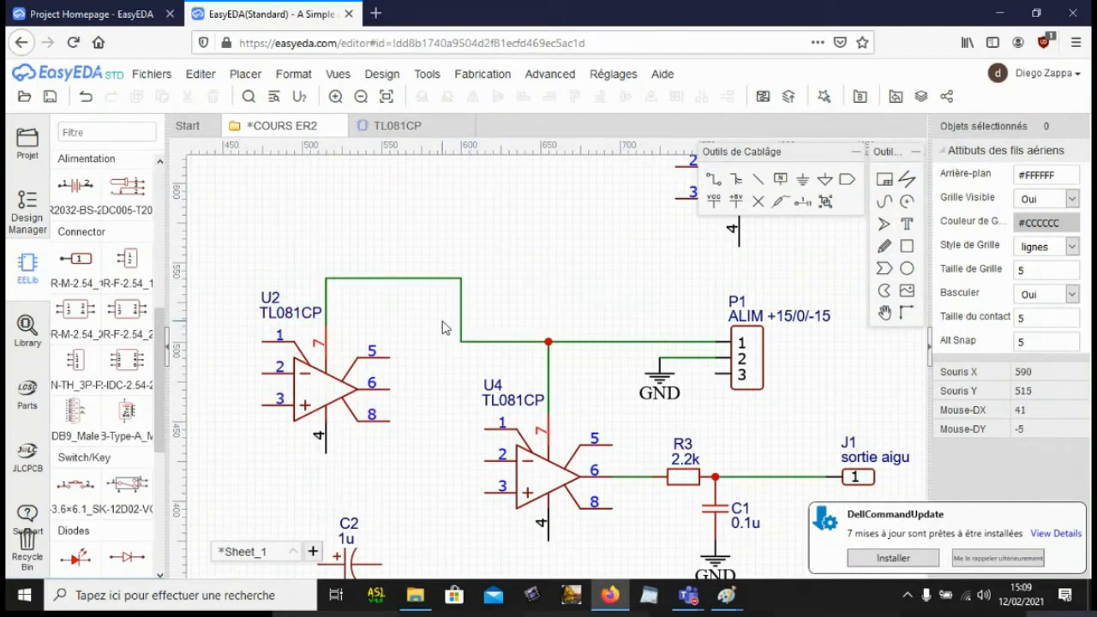
Step: Undo the supply wires drawn to pin 7 of U2 and U4
left_click(86, 97)
left_click(86, 96)
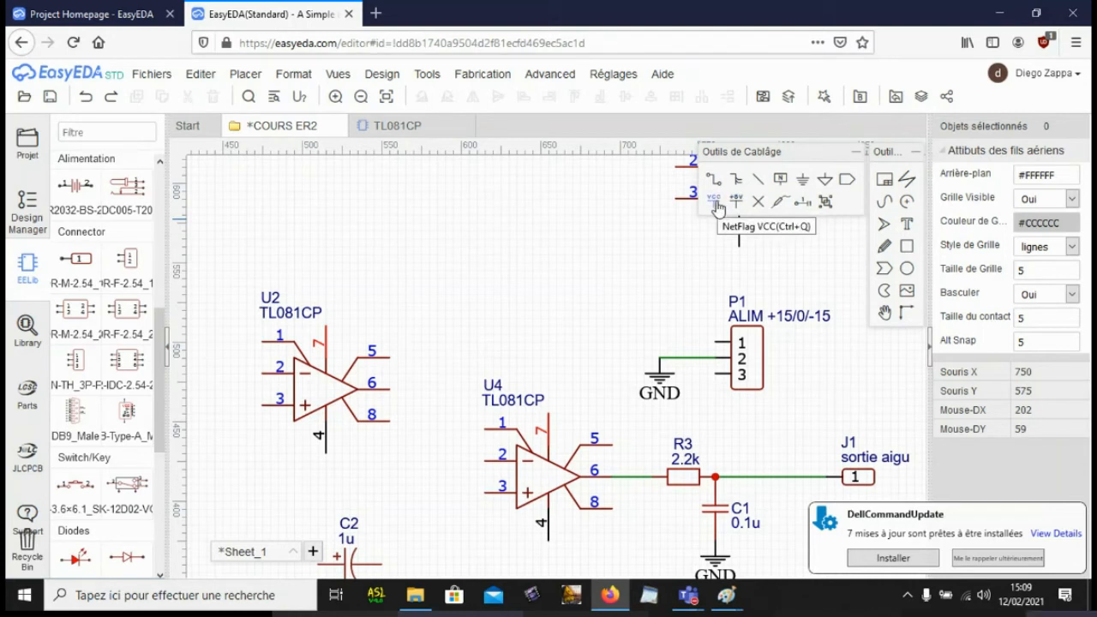
Step: Place a net port left of connector P1 and wire it to pin 1
left_click(717, 207)
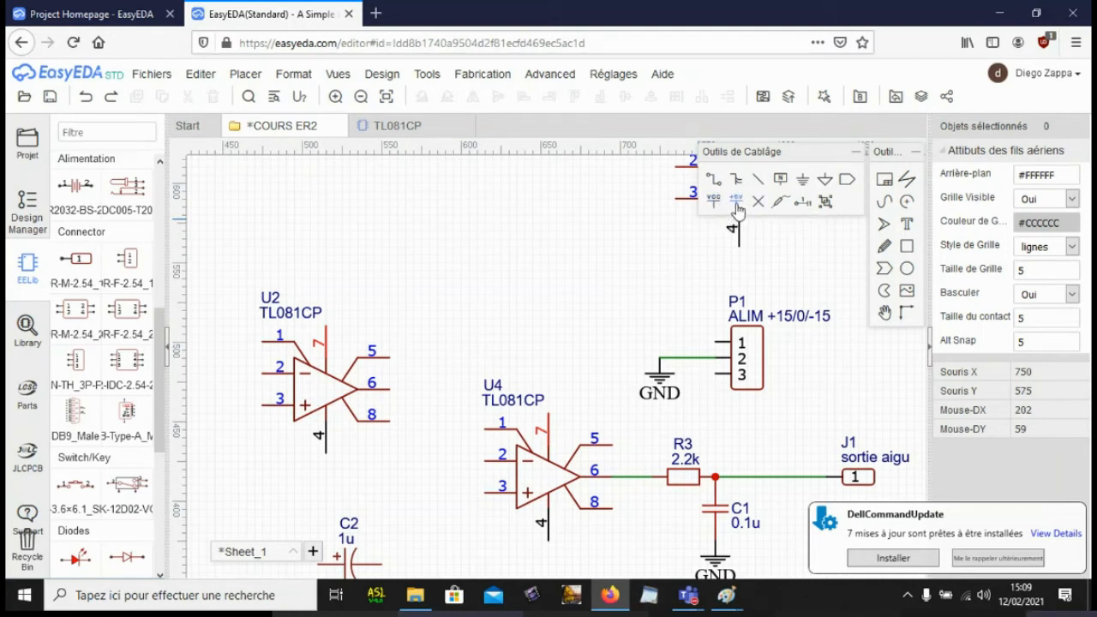
left_click(846, 182)
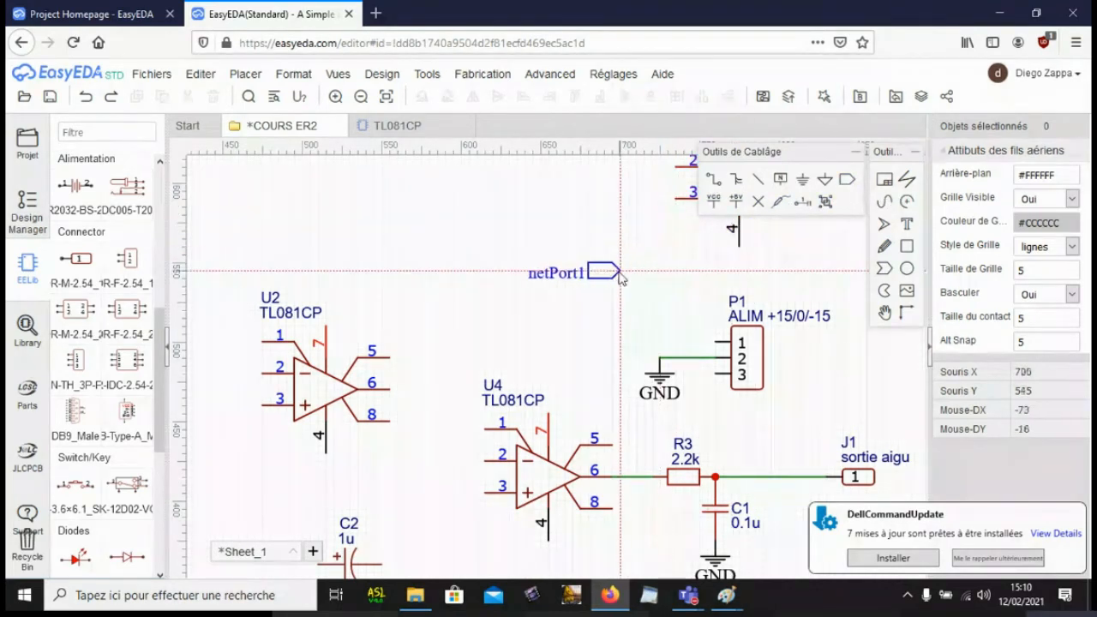
left_click(635, 342)
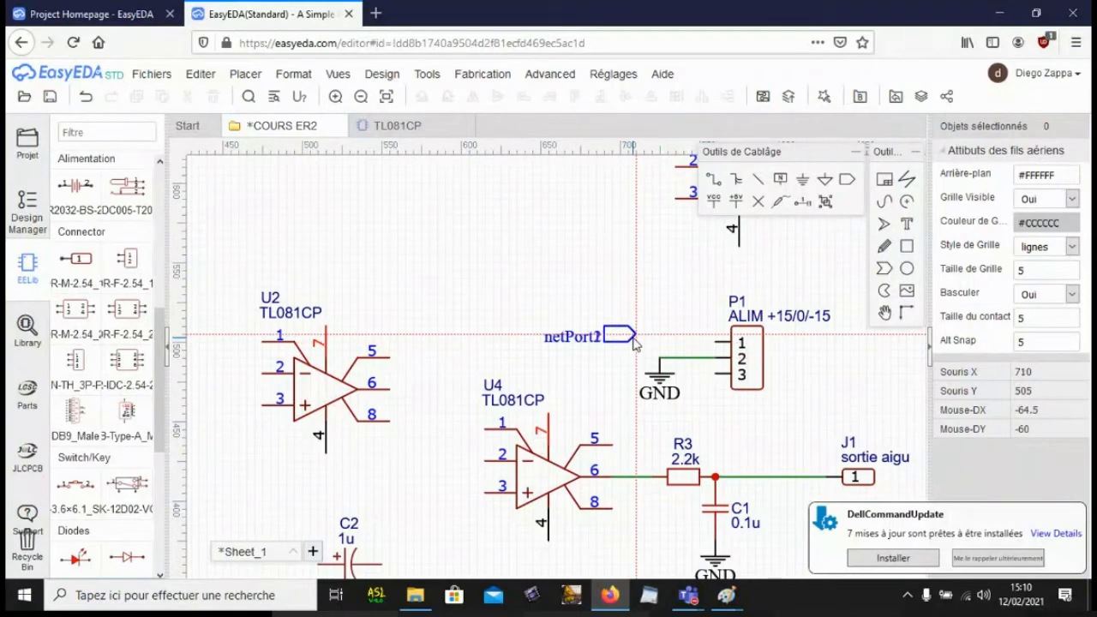
key("Escape")
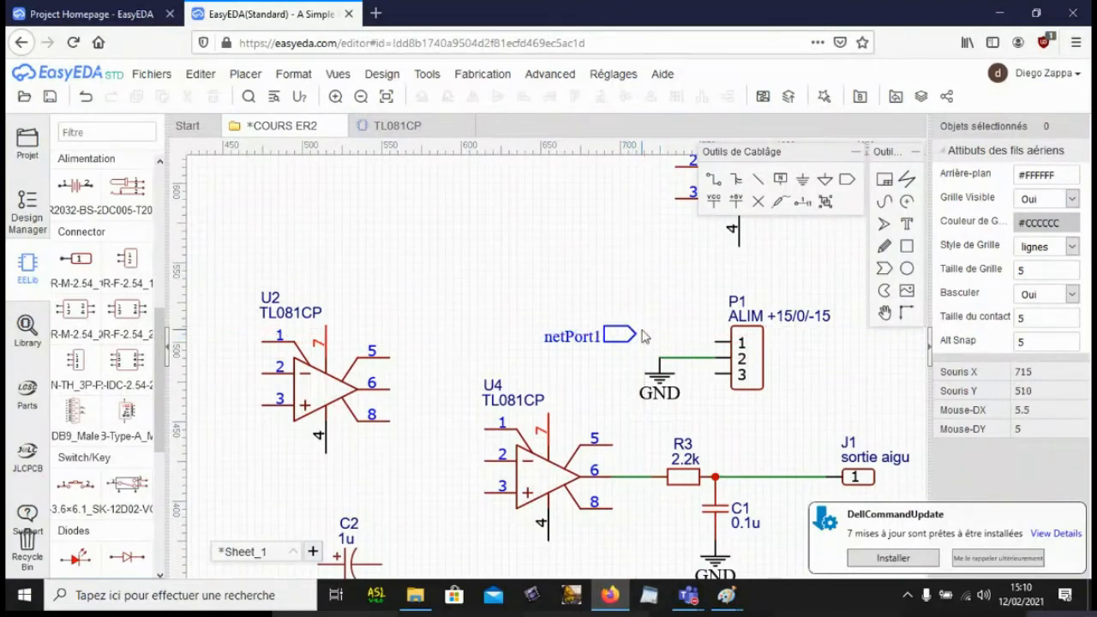
left_click(712, 180)
left_click(636, 335)
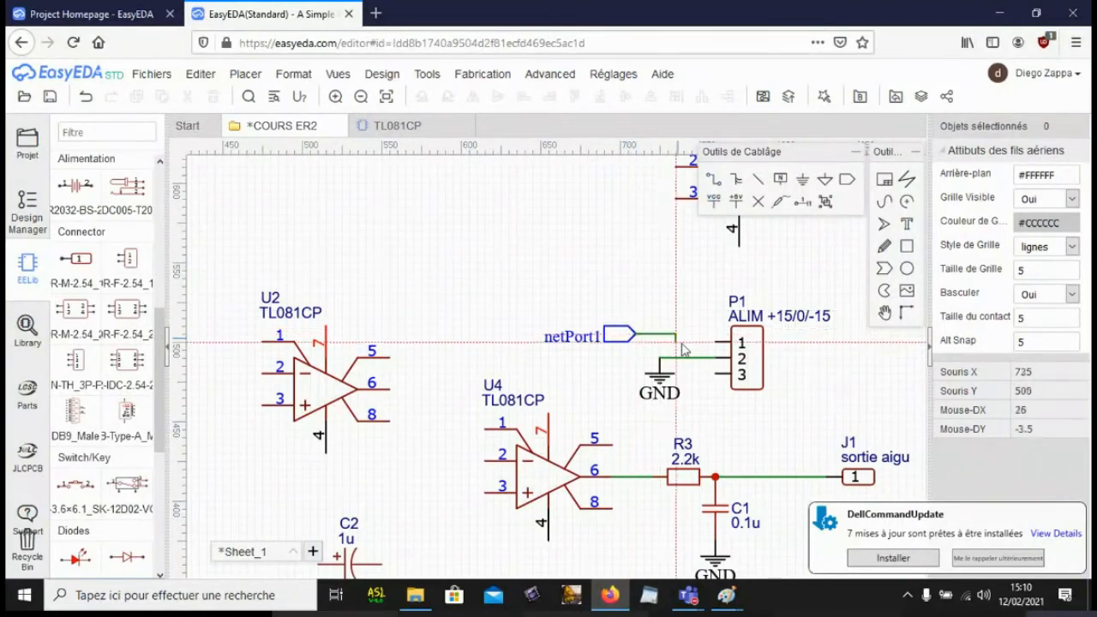
left_click(718, 342)
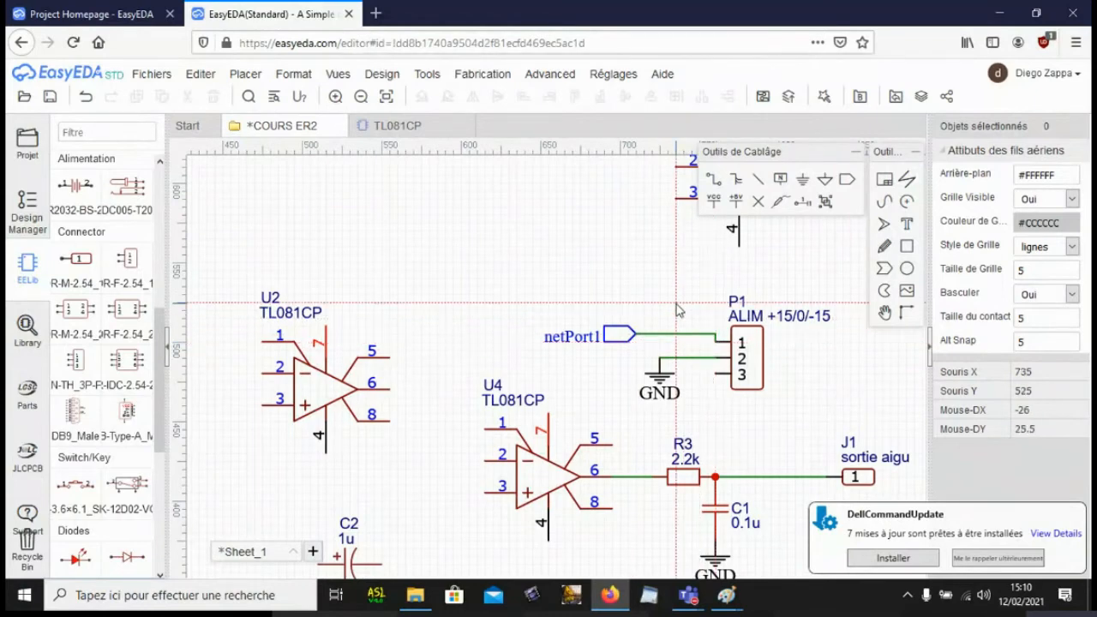
Step: Rename the net port on pin 1 of P1 as "+15"
double_click(577, 342)
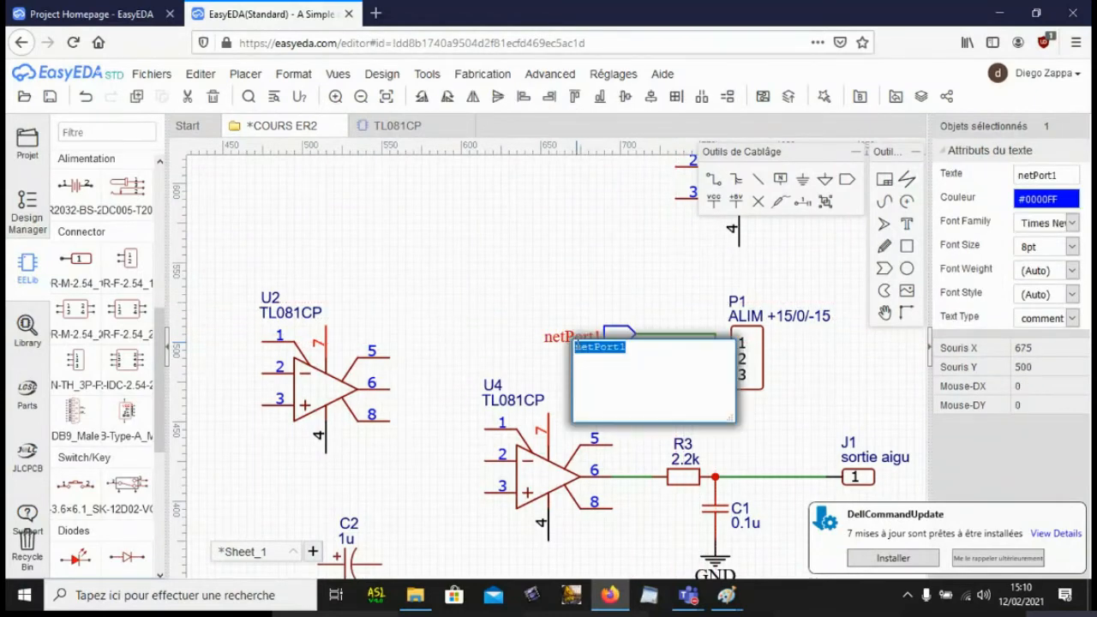
type("+15")
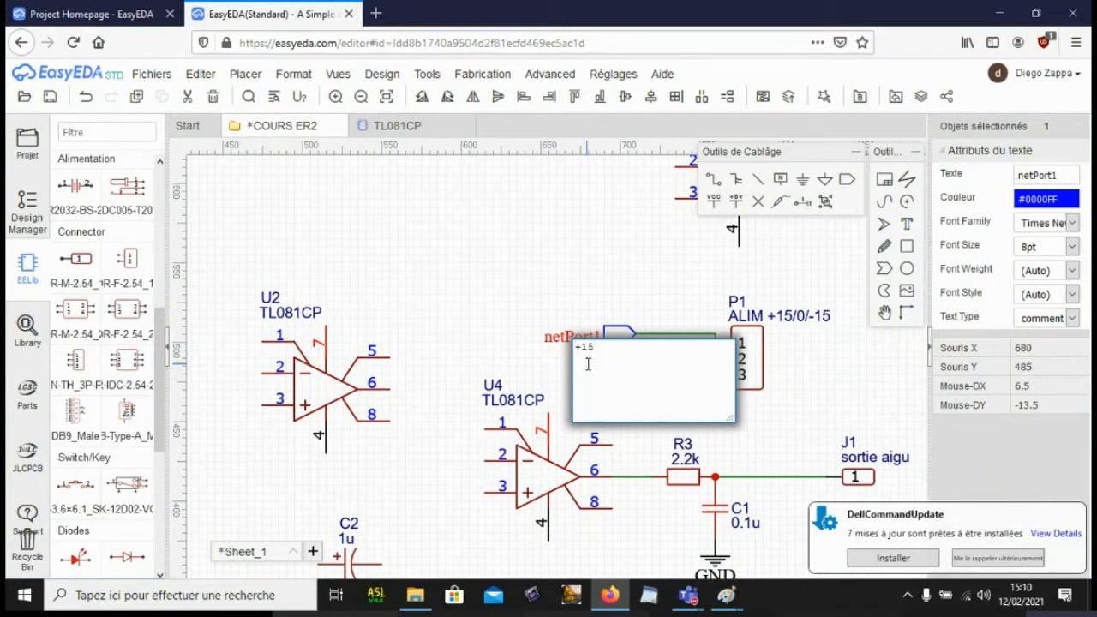
key("Return")
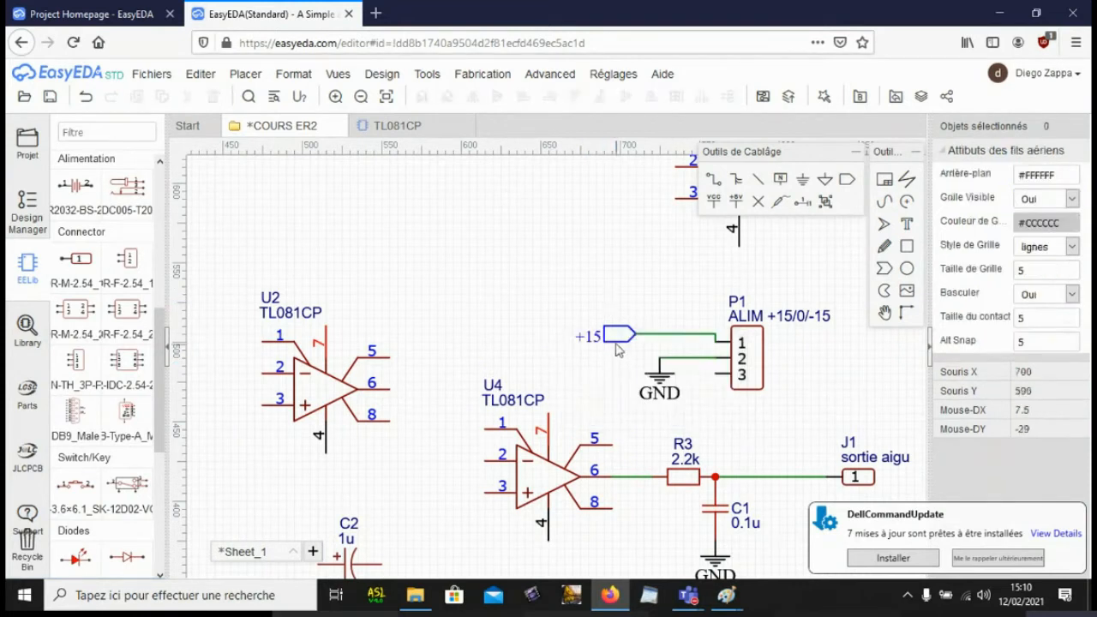
Step: Copy the +15 net port at P1 and place the copy, rotated 180°, above and to the right of U2's pin 7
left_click(715, 180)
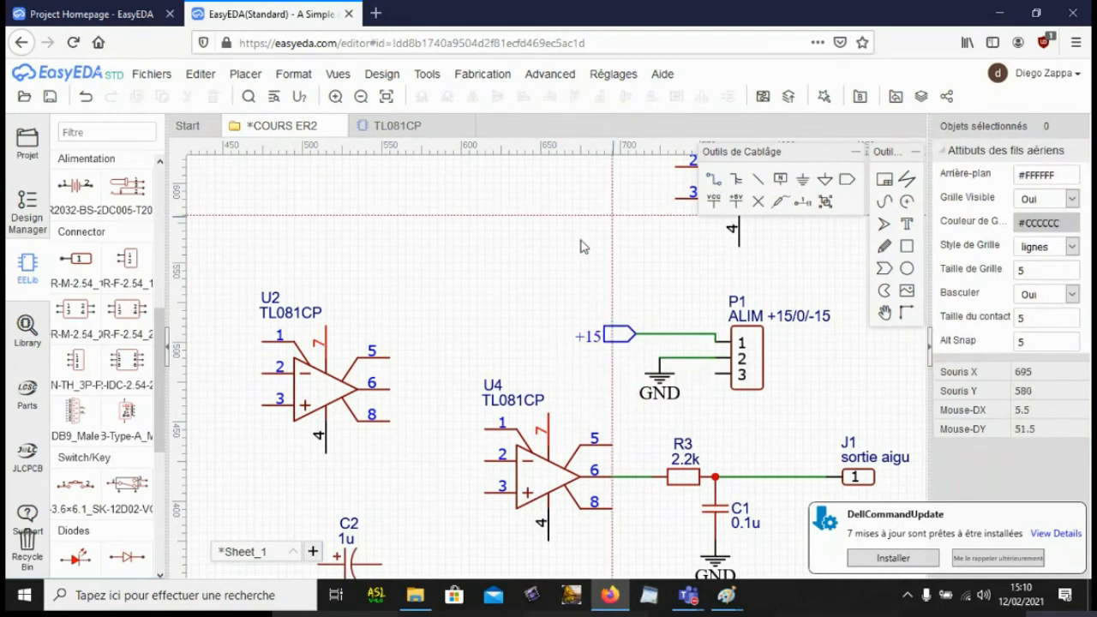
right_click(469, 264)
left_click(614, 339)
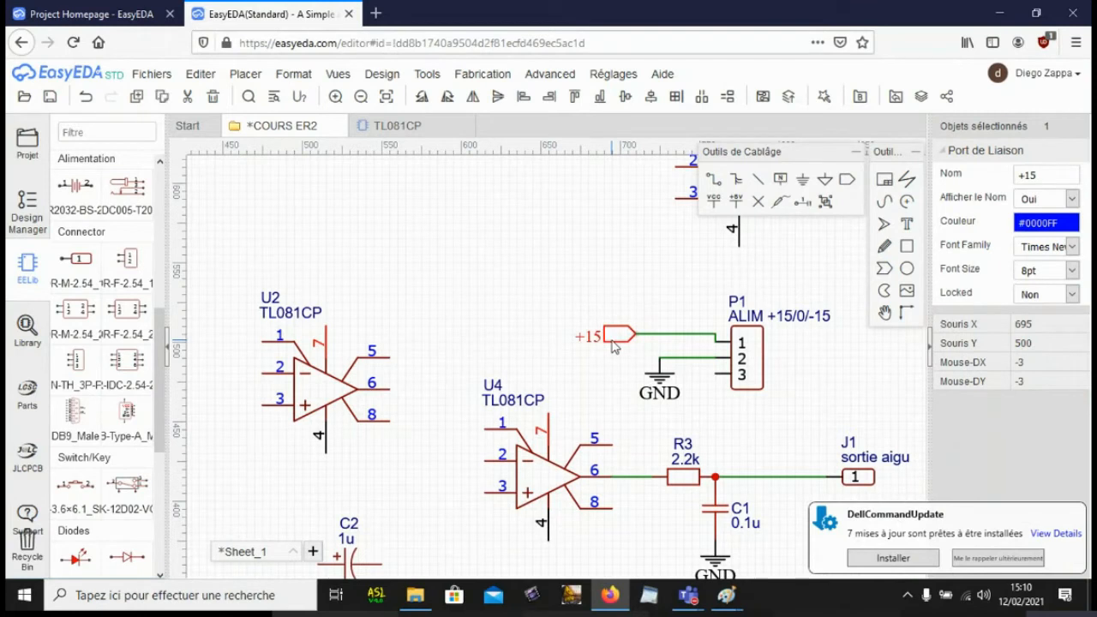
key("ctrl+c")
key("ctrl+v")
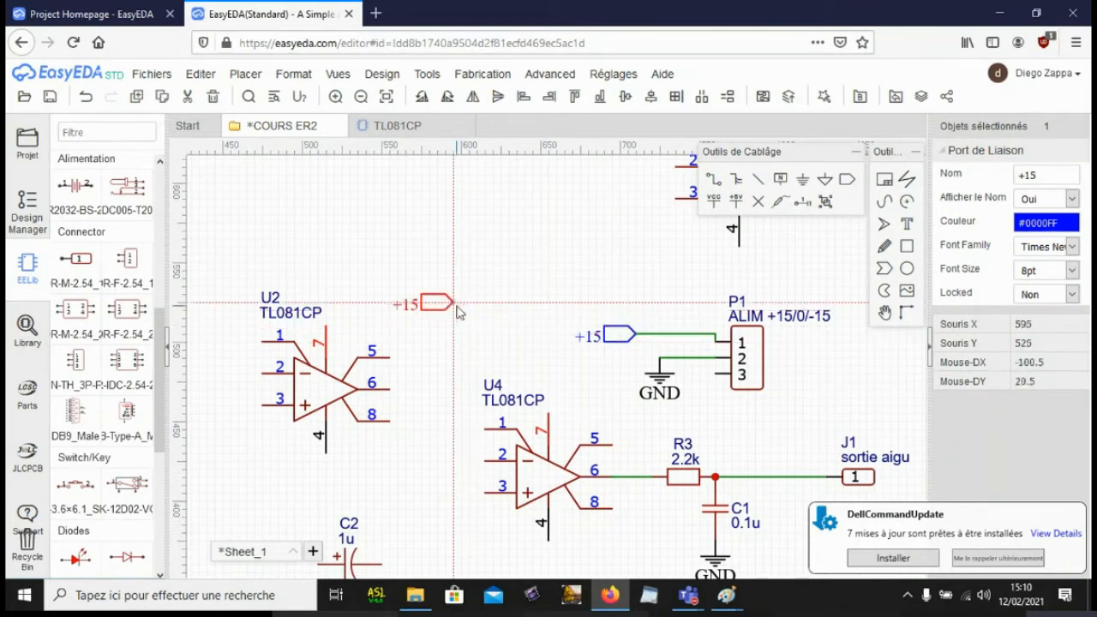
key("space")
key("space")
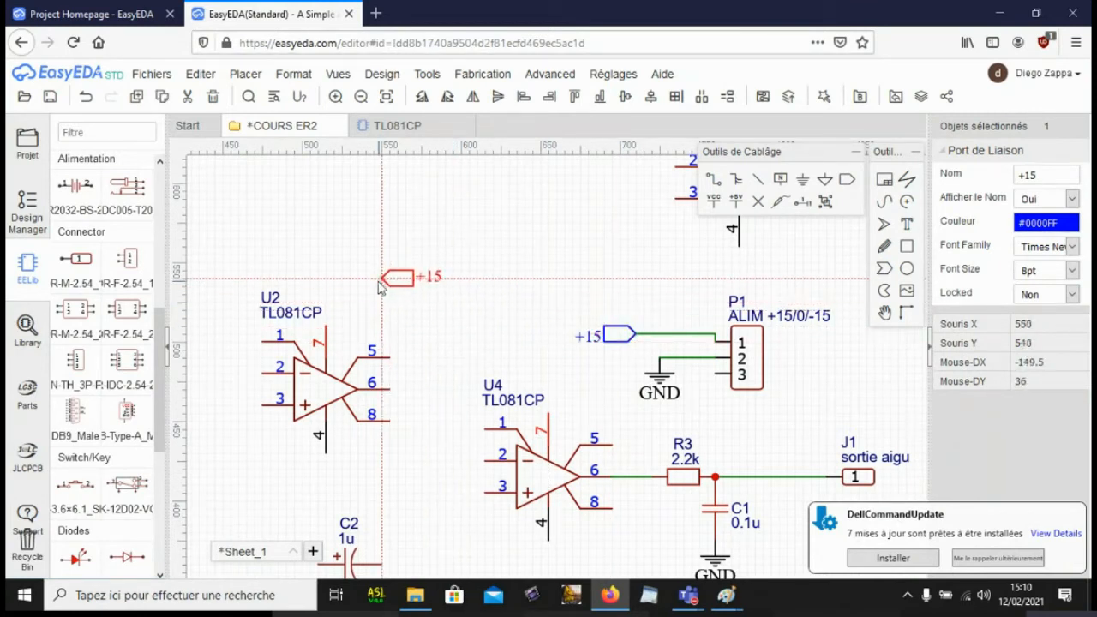
left_click(365, 291)
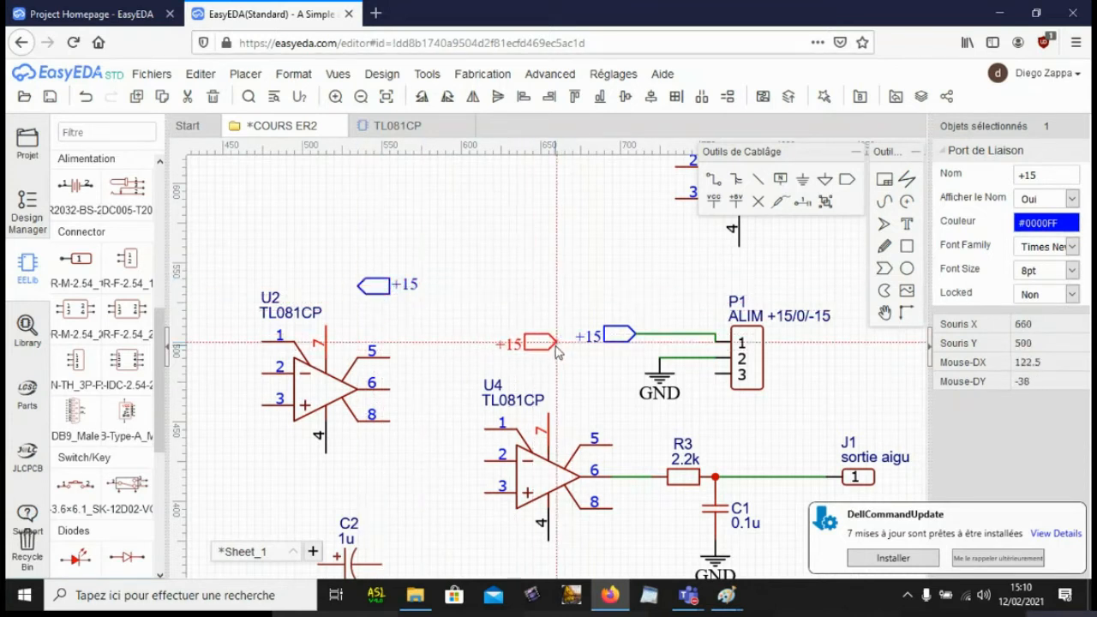
Step: Place another +15 net port copy directly above pin 7 of U4, rotated to point down
key("space")
key("space")
key("space")
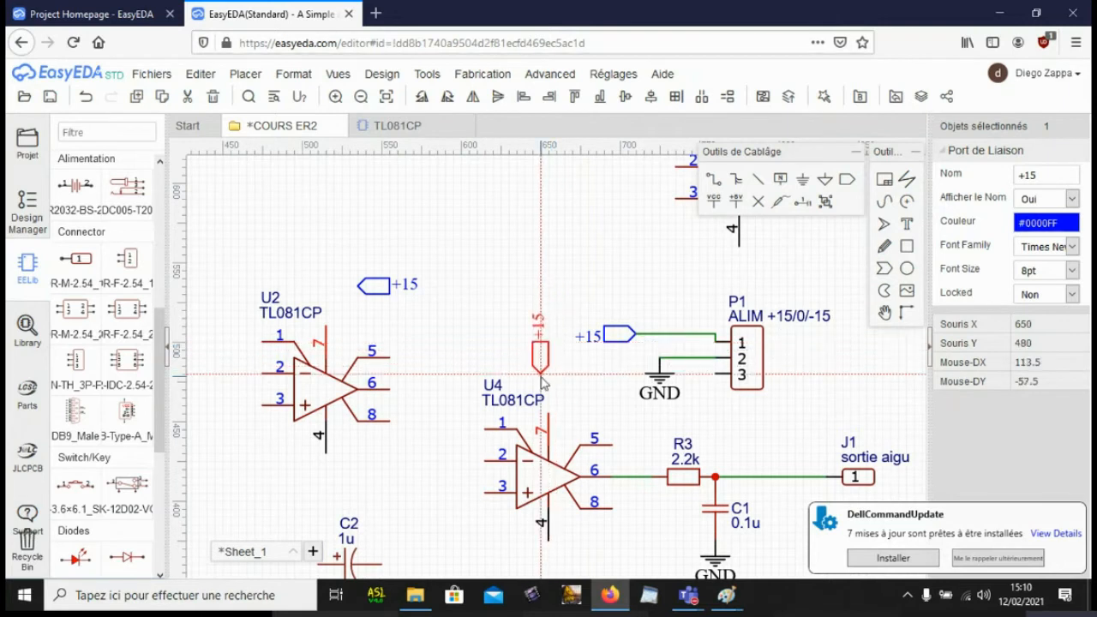
left_click(547, 377)
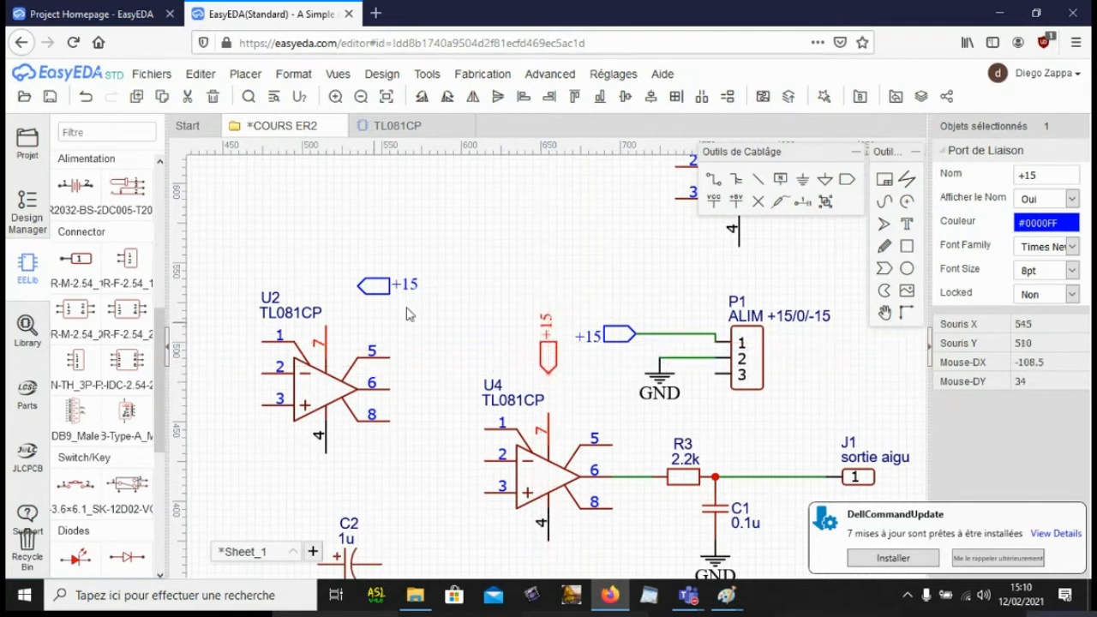
Step: Wire the two copied +15 net ports to pin 7 of U2 and pin 7 of U4
left_click(716, 183)
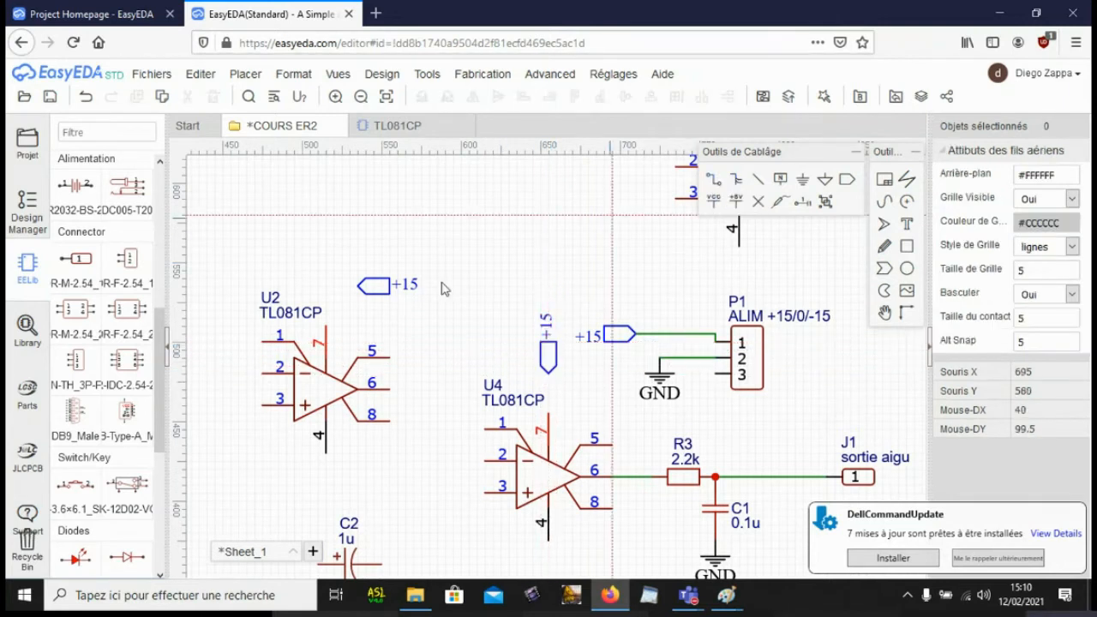
left_click(328, 324)
left_click(359, 288)
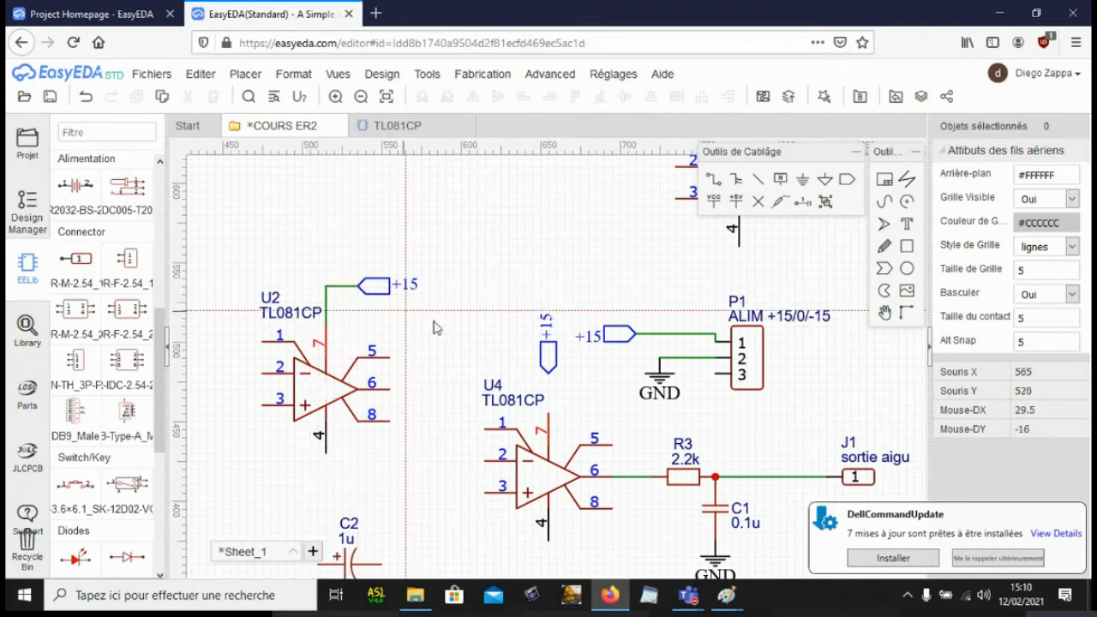
left_click(547, 372)
left_click(548, 413)
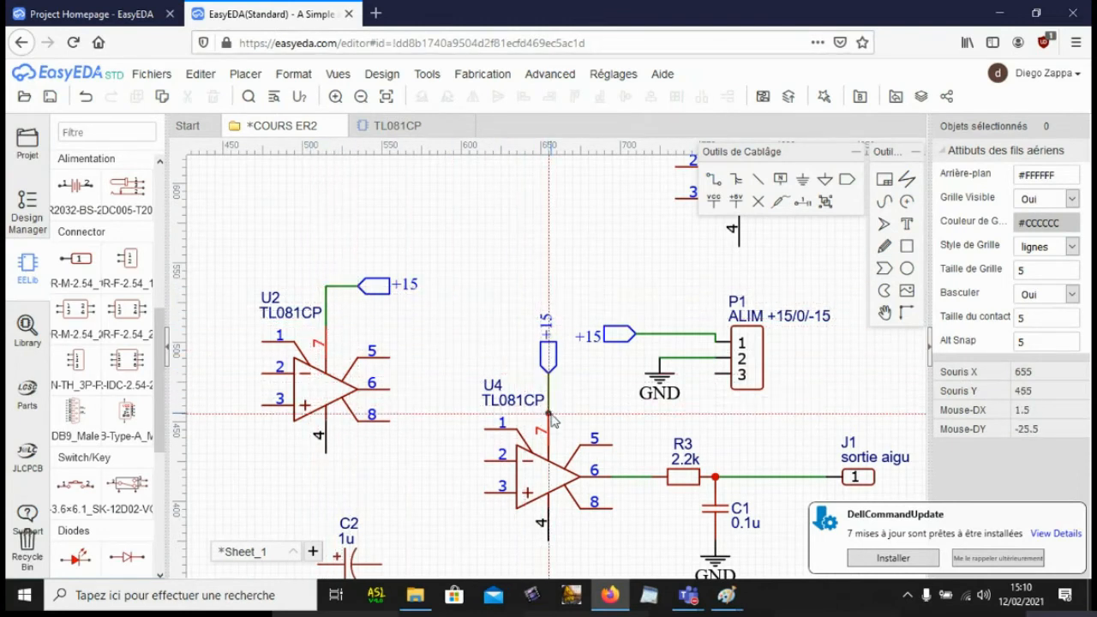
left_click(551, 414)
right_click(524, 401)
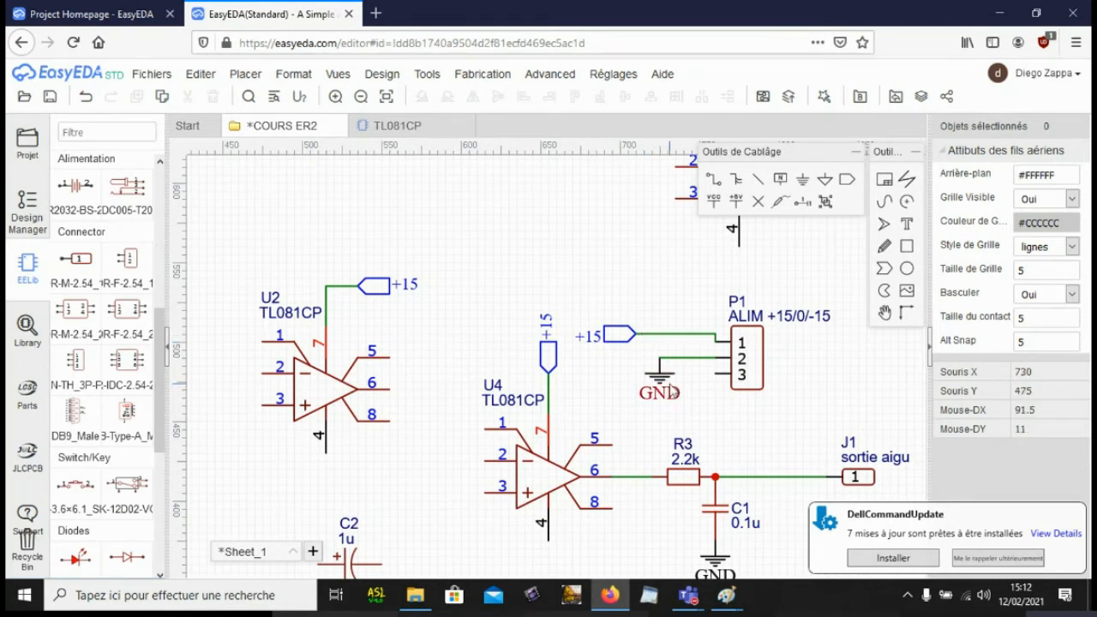
Step: Delete op-amp U4 and attach a copy of P1's +15 net port to the freed wire end left of R3
left_click(568, 477)
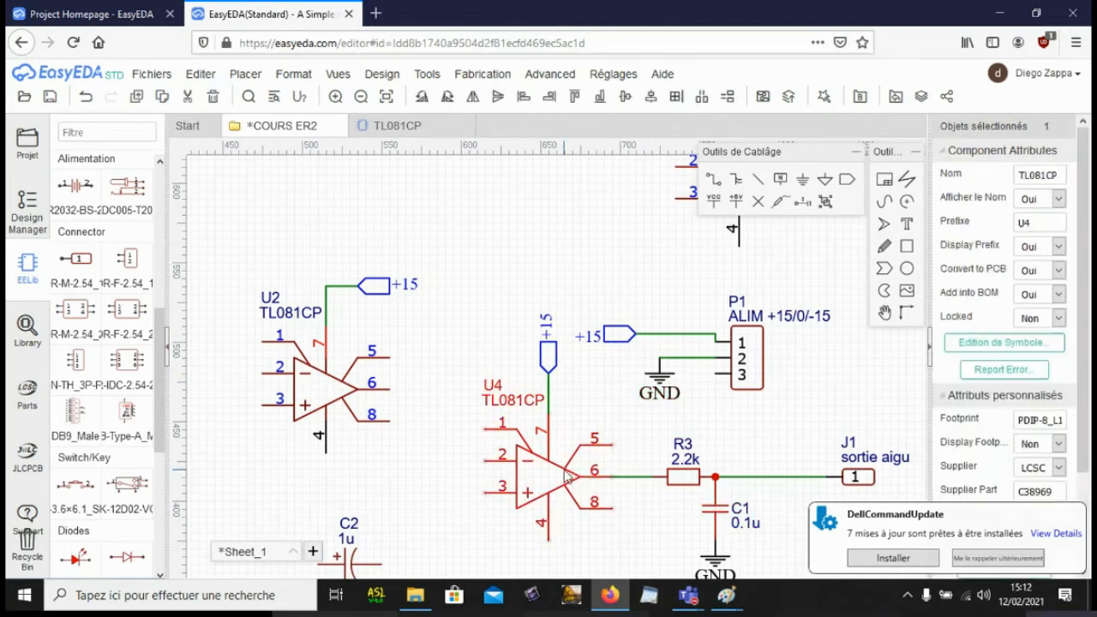
key("Delete")
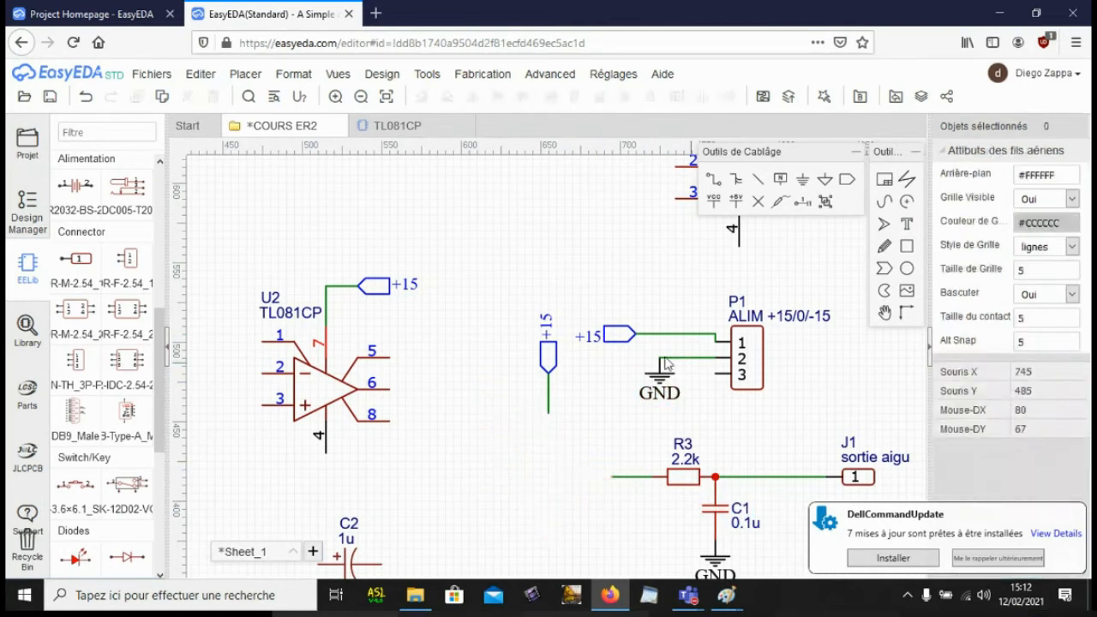
left_click(611, 336)
key("ctrl+c")
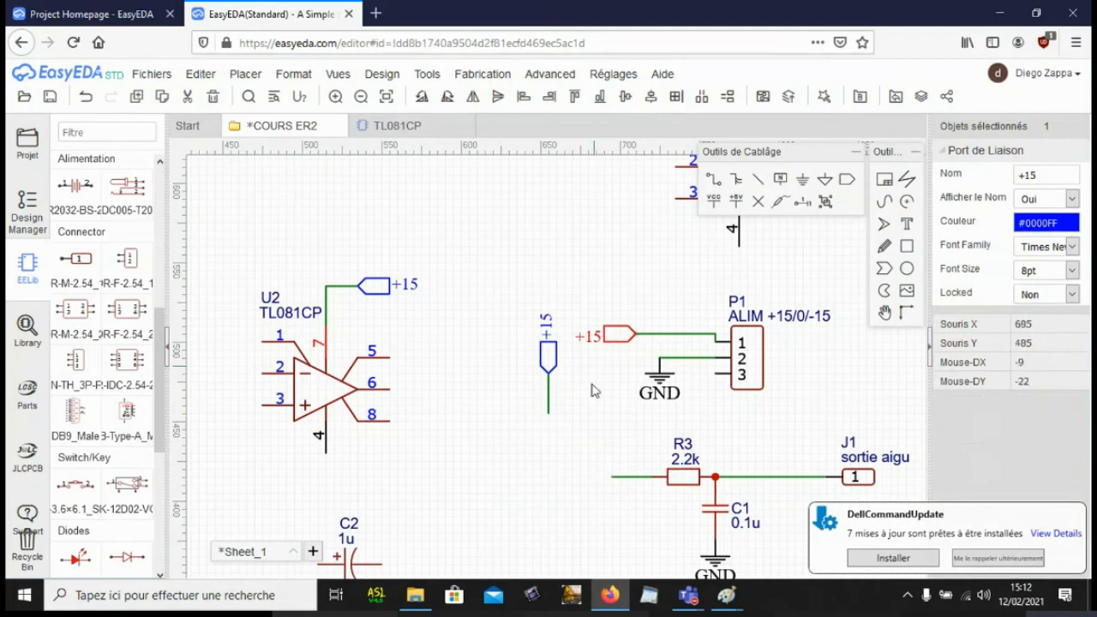
key("ctrl+v")
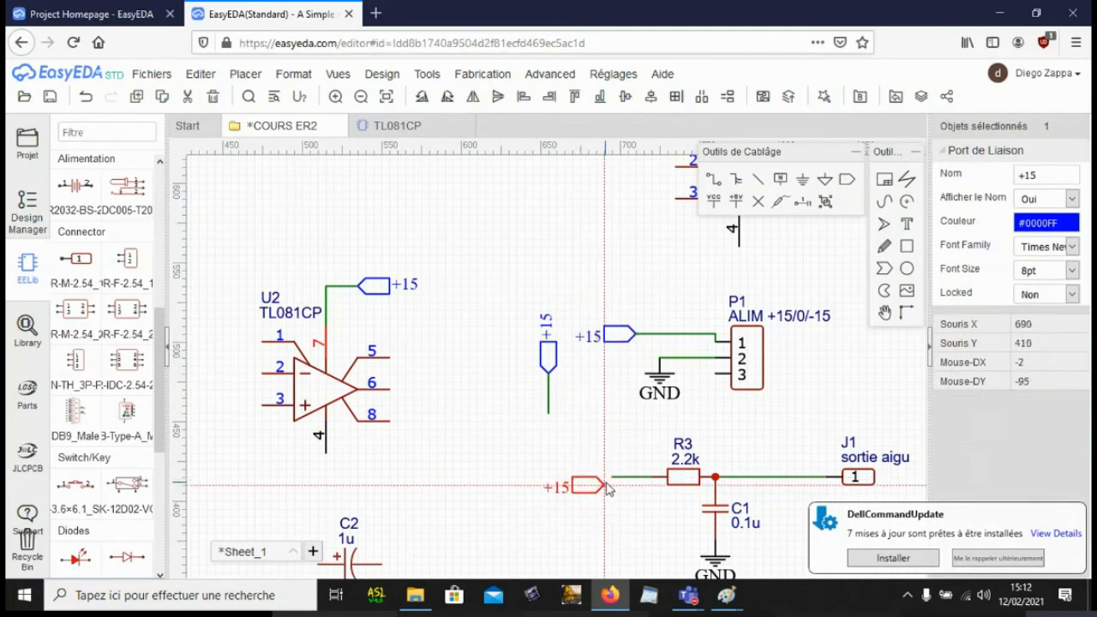
left_click(610, 486)
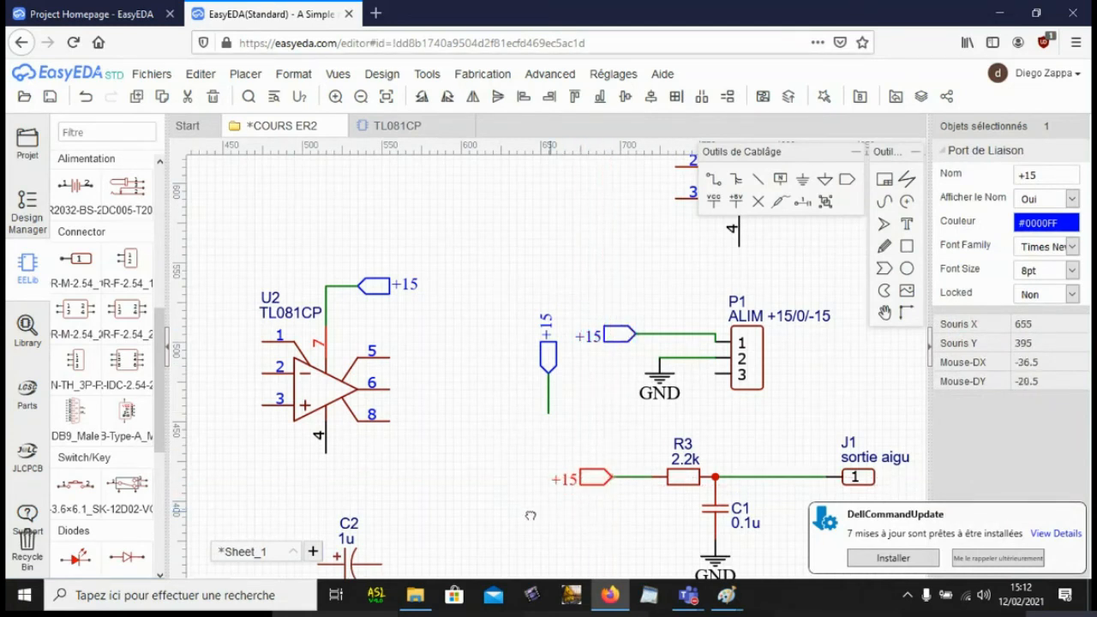
Step: Replace connector J1 with a net port rotated 180° on the free end of the R3–C1 output wire
right_click_drag(570, 514, 429, 493)
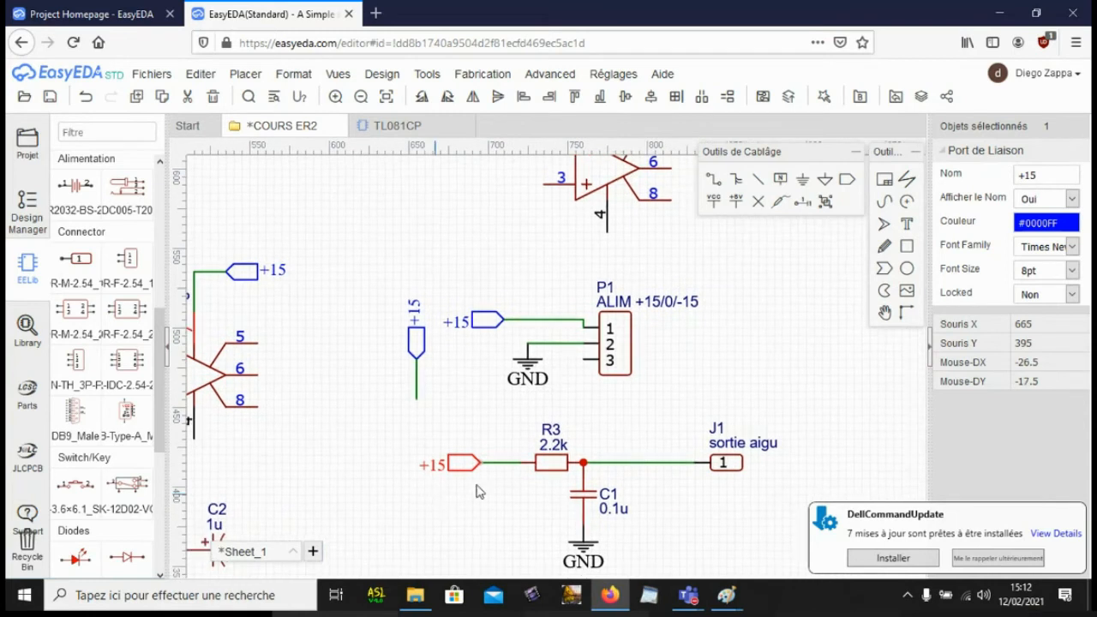
left_click(738, 470)
key("Delete")
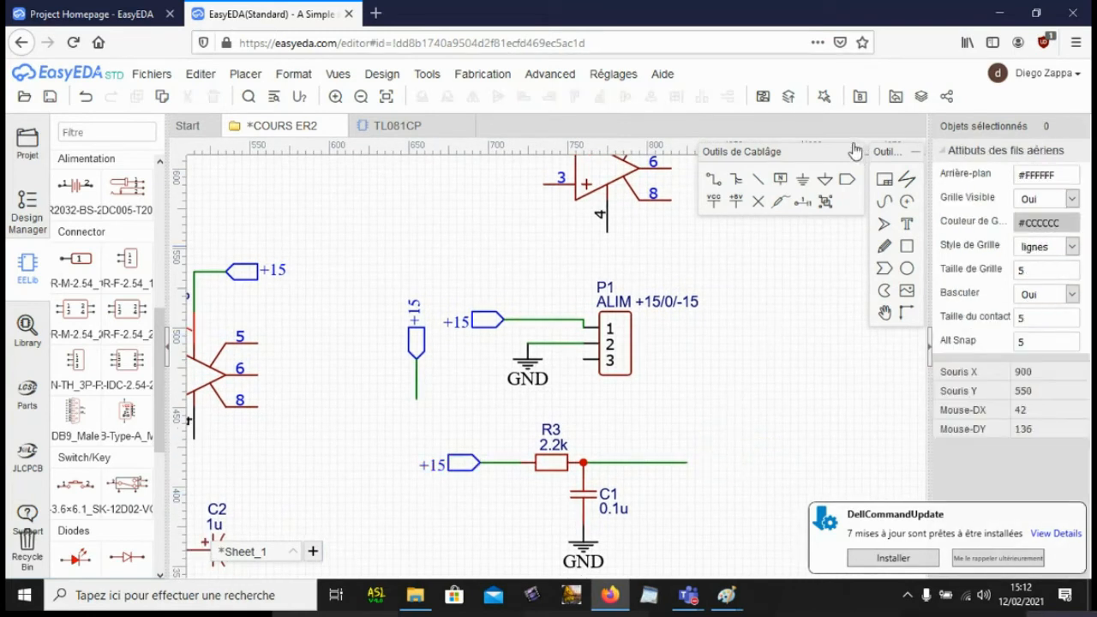
left_click(847, 179)
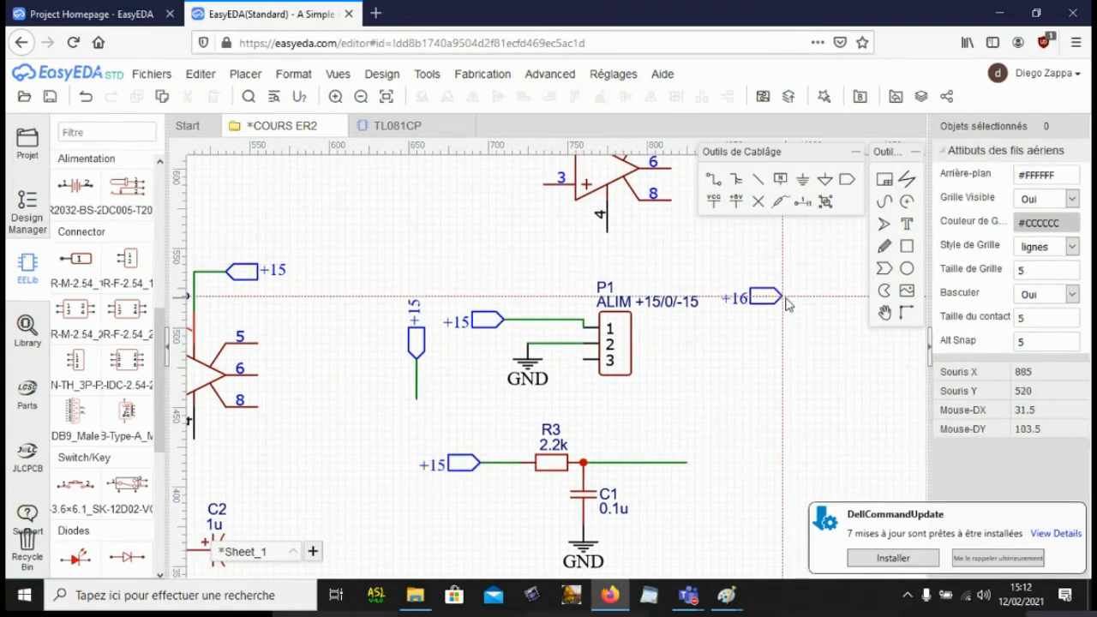
key("space")
key("space")
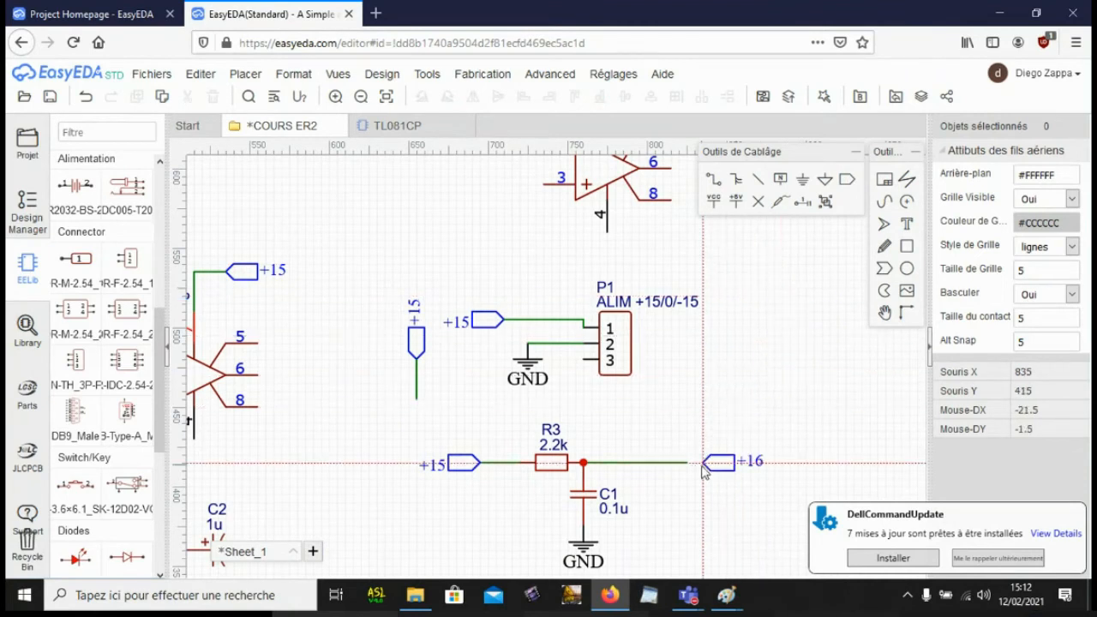
left_click(690, 467)
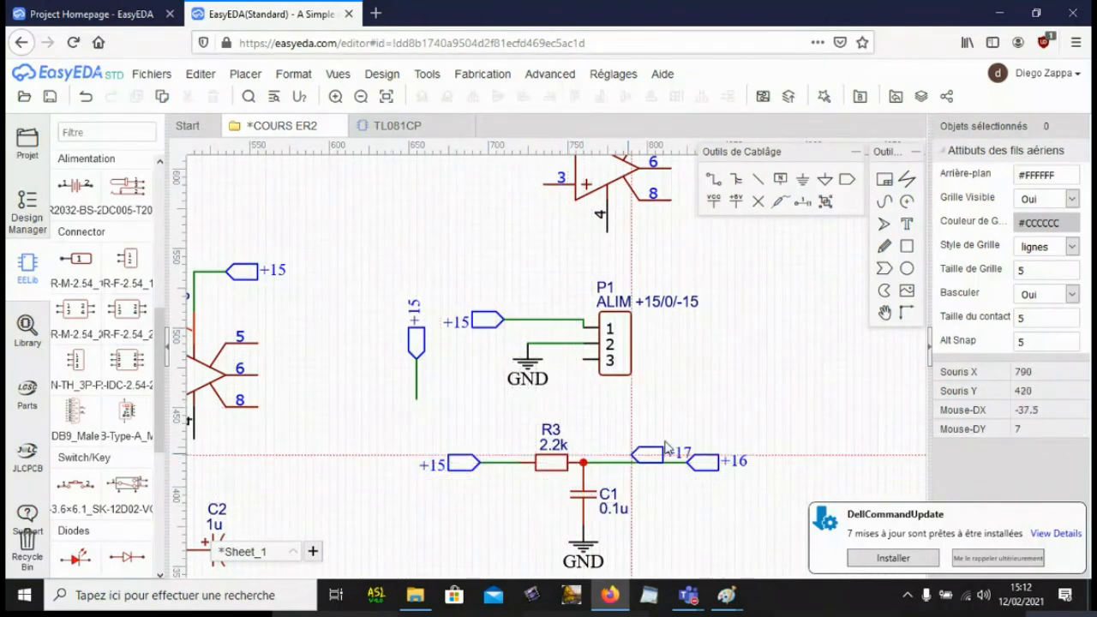
key("Escape")
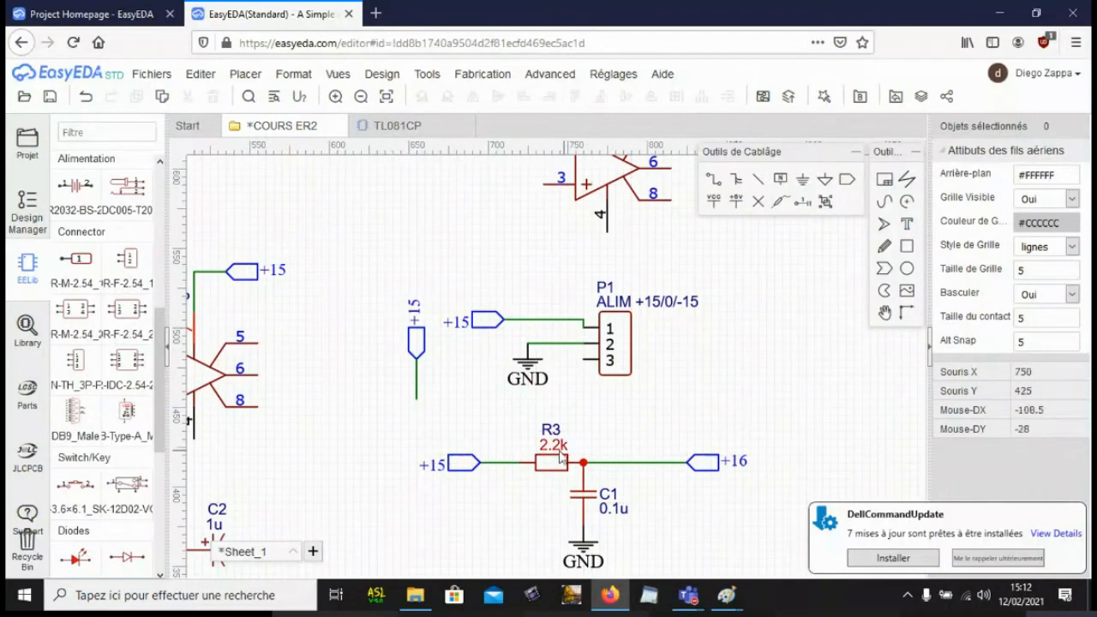
Step: Rename the net port on the R3–C1 output wire as "+15VF"
left_click(734, 463)
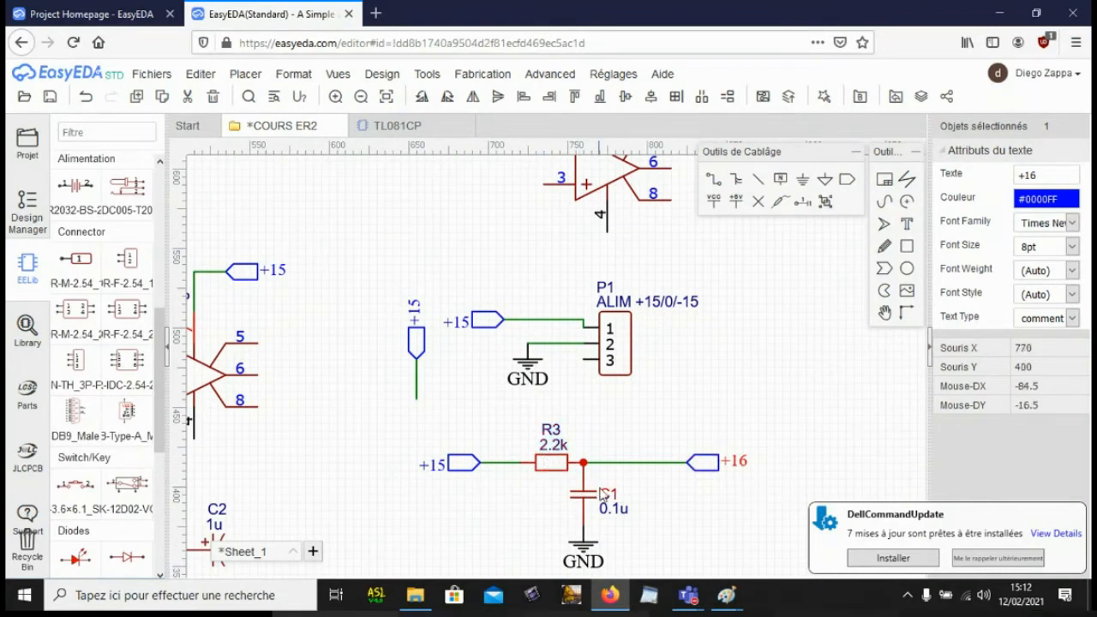
double_click(736, 462)
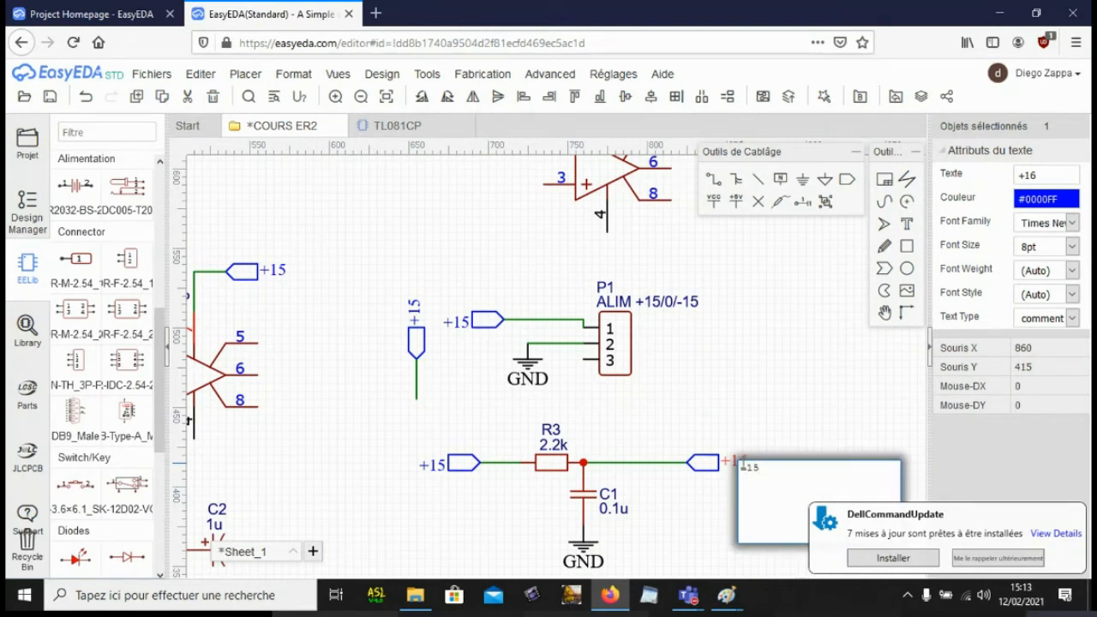
left_click(787, 420)
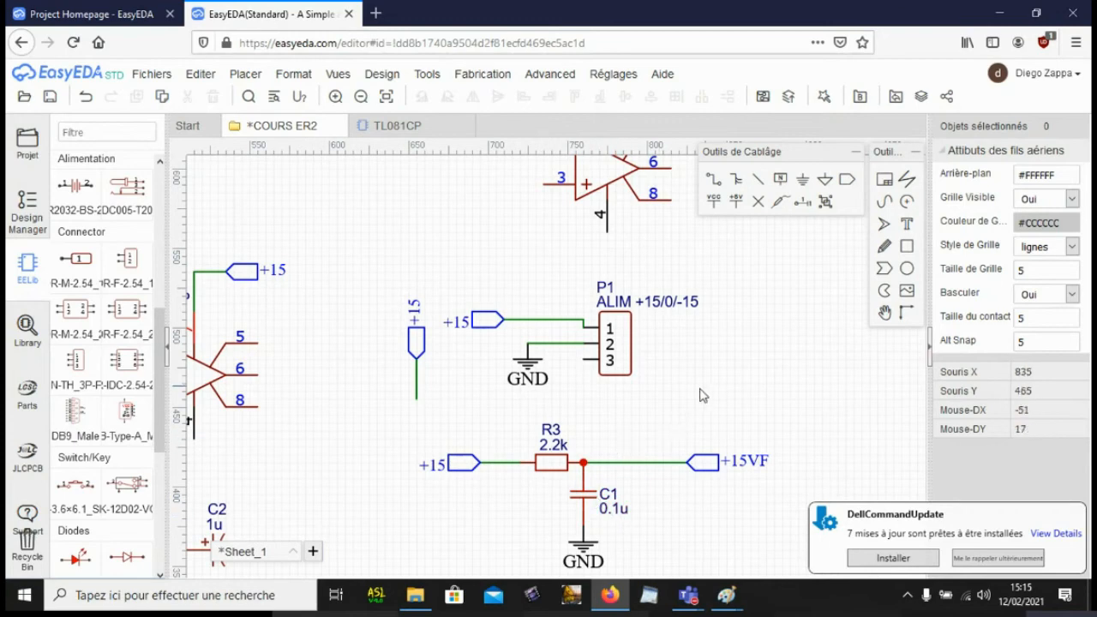
left_click_drag(713, 396, 678, 332)
right_click_drag(699, 368, 643, 312)
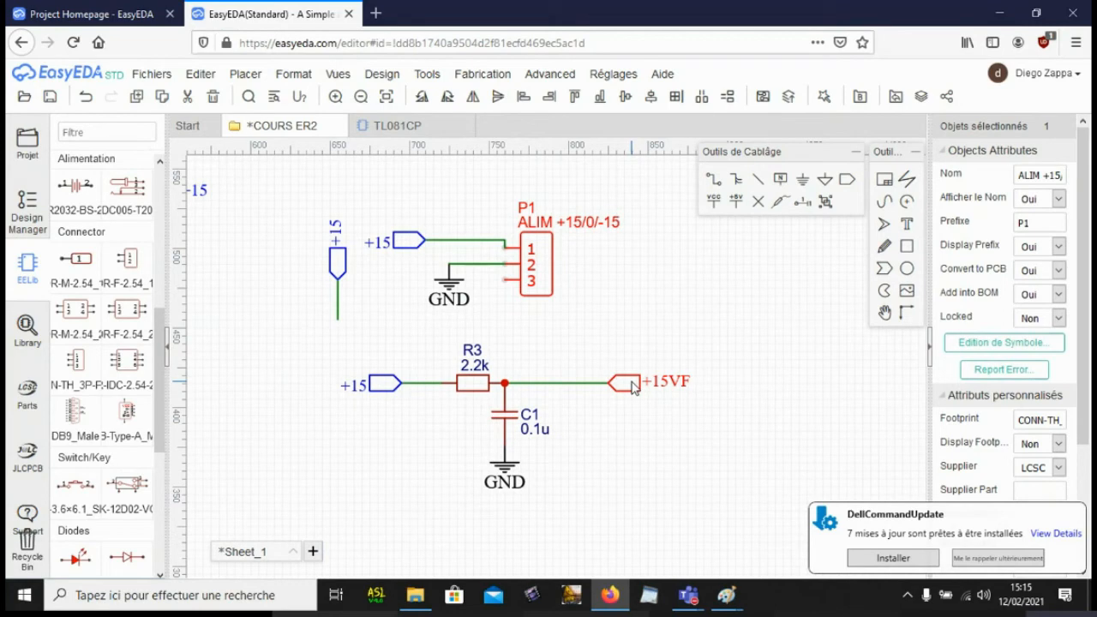
right_click_drag(650, 319, 671, 371)
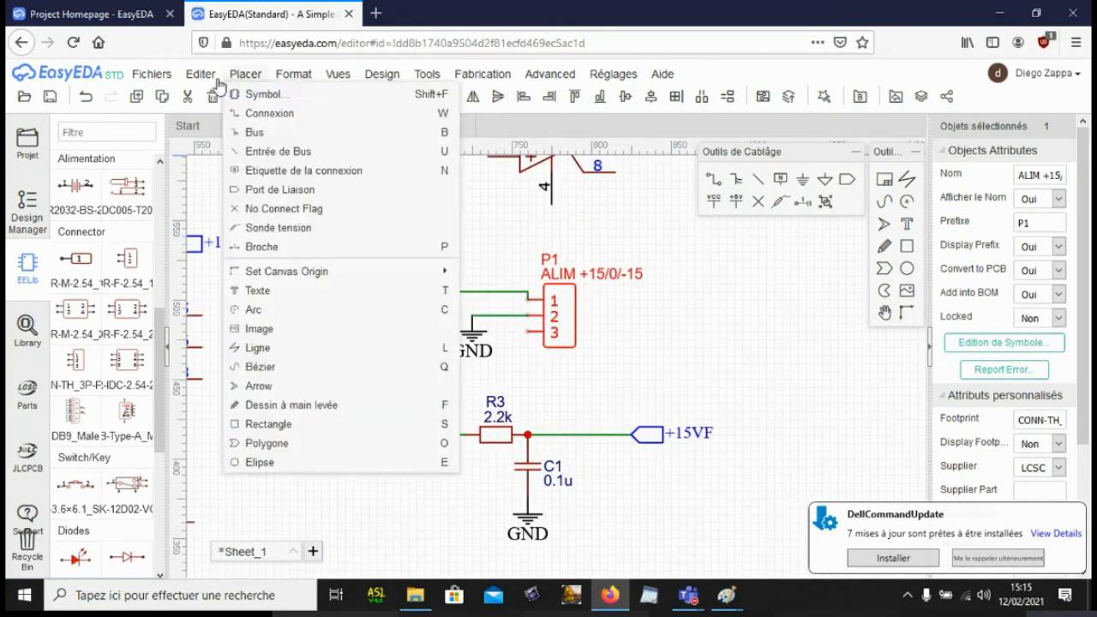
mouse_move(202, 76)
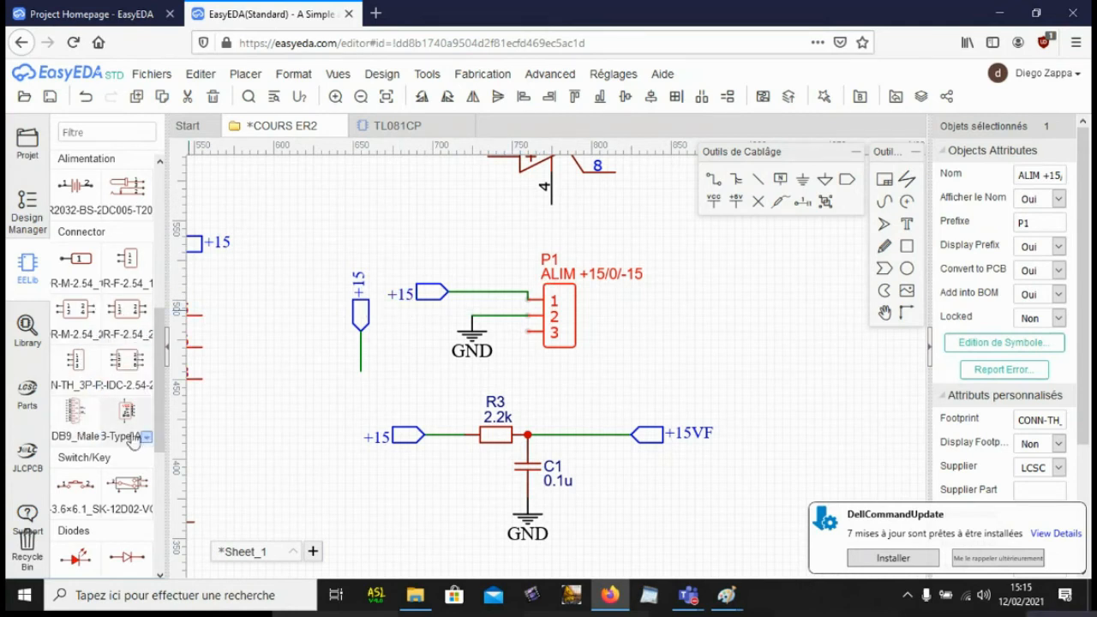
Step: Create a new symbol document and draw a rectangle around the origin as the symbol's body
left_click(153, 74)
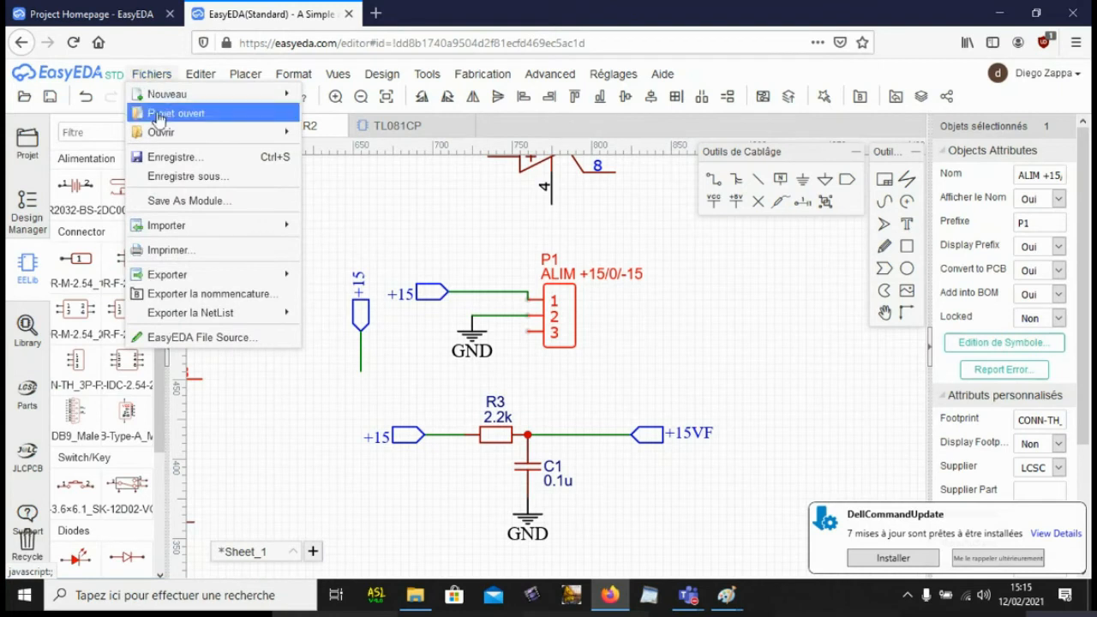
mouse_move(161, 132)
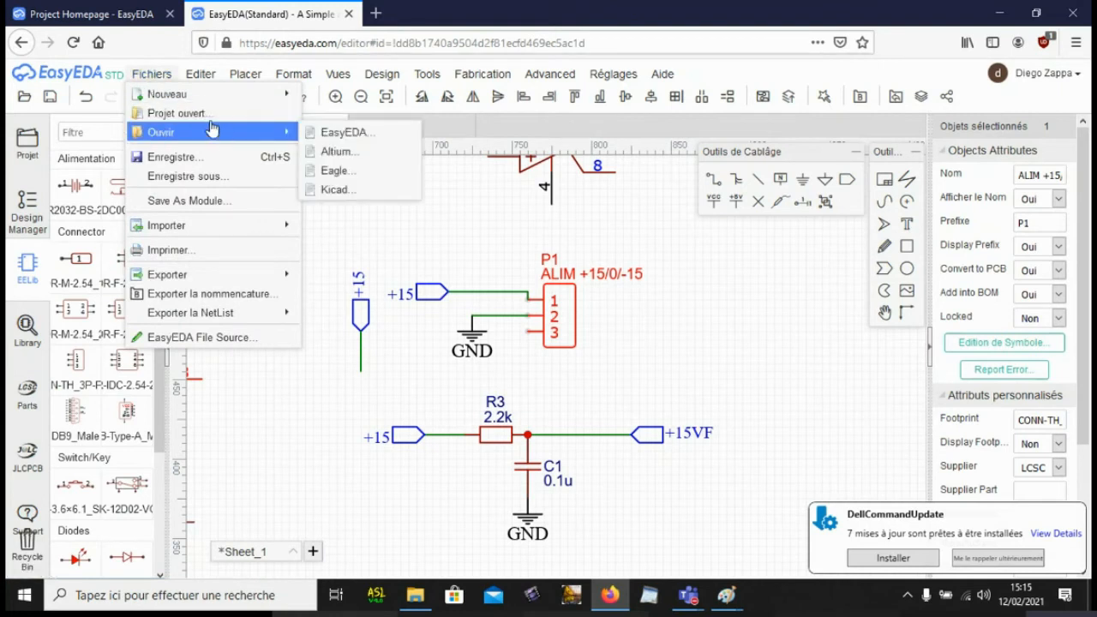
mouse_move(207, 98)
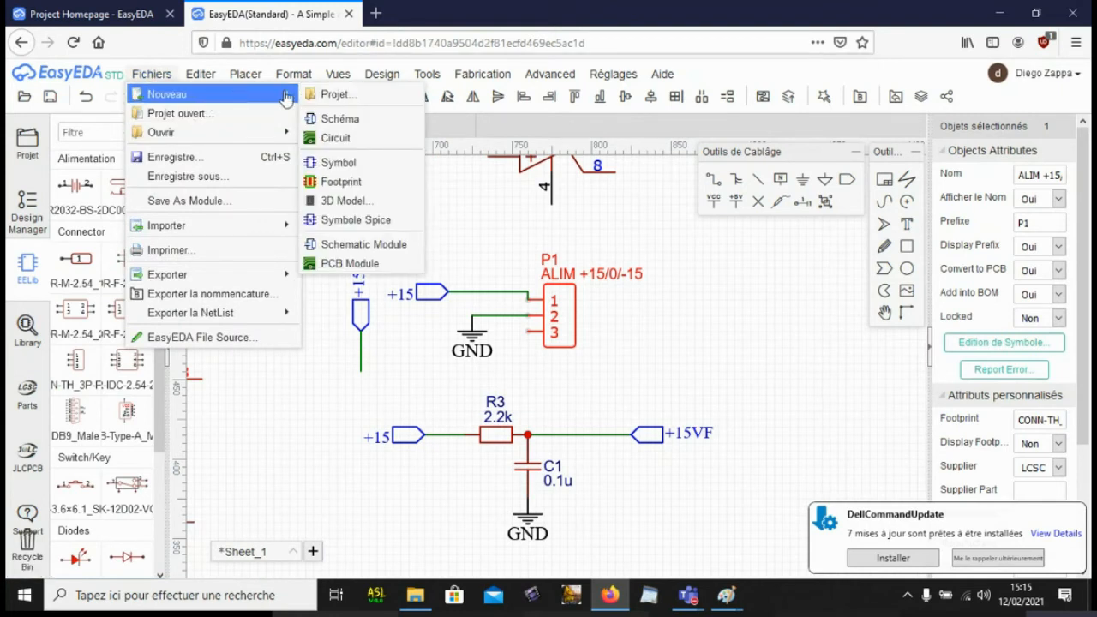
left_click(338, 165)
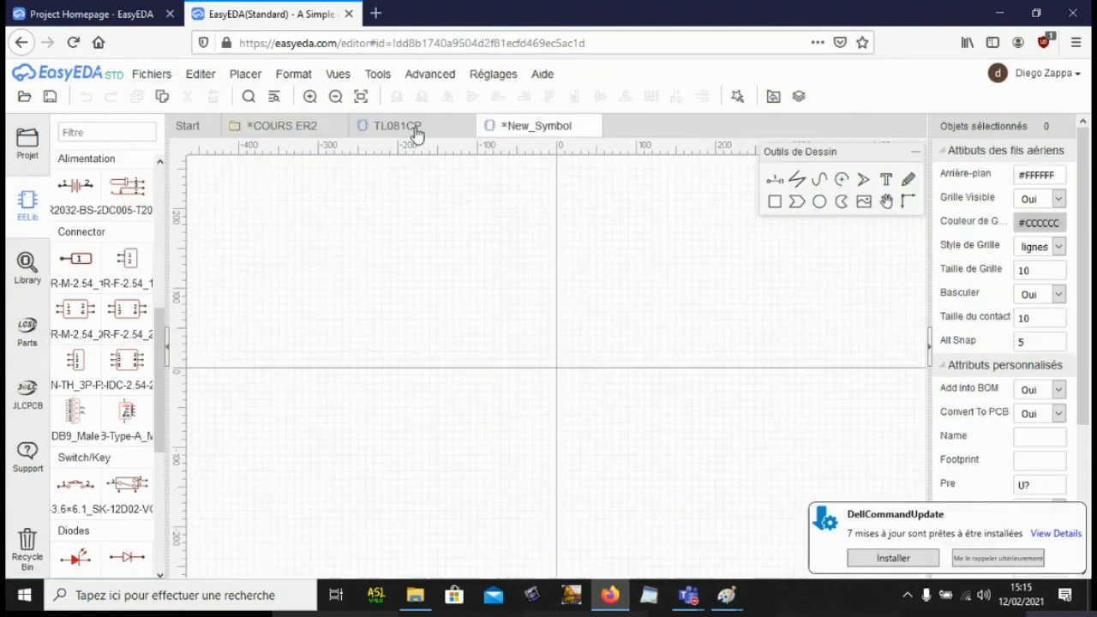
left_click(775, 202)
mouse_move(509, 303)
left_mouse_down()
mouse_move(568, 363)
mouse_move(596, 422)
left_mouse_up()
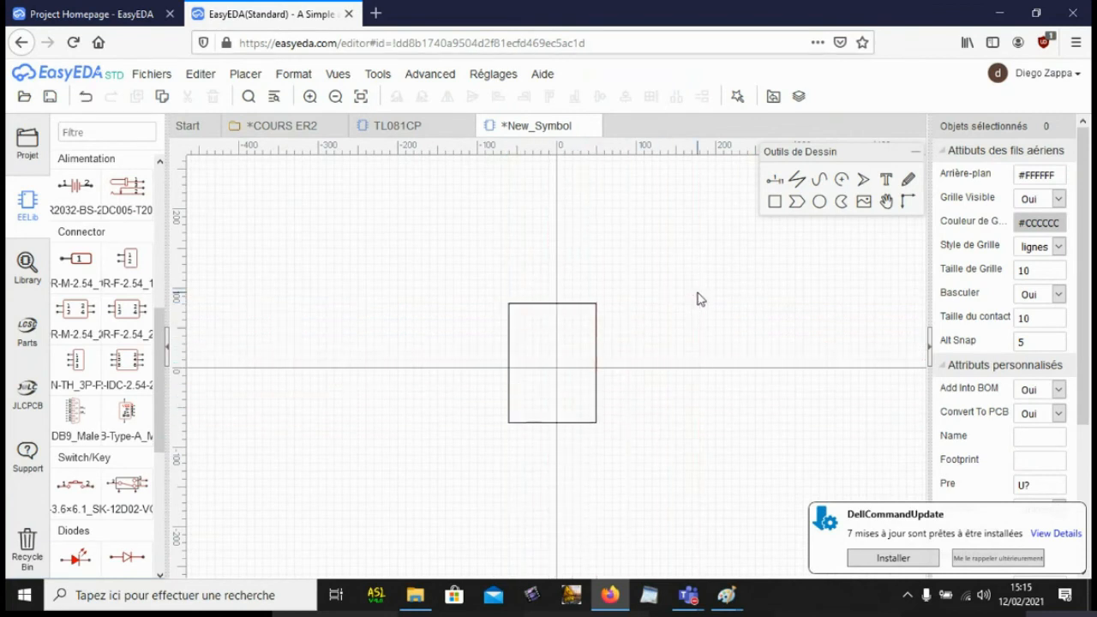
Step: Place three pins, numbered 1 to 3, one below the other on the left edge of the symbol's rectangle
left_click(773, 182)
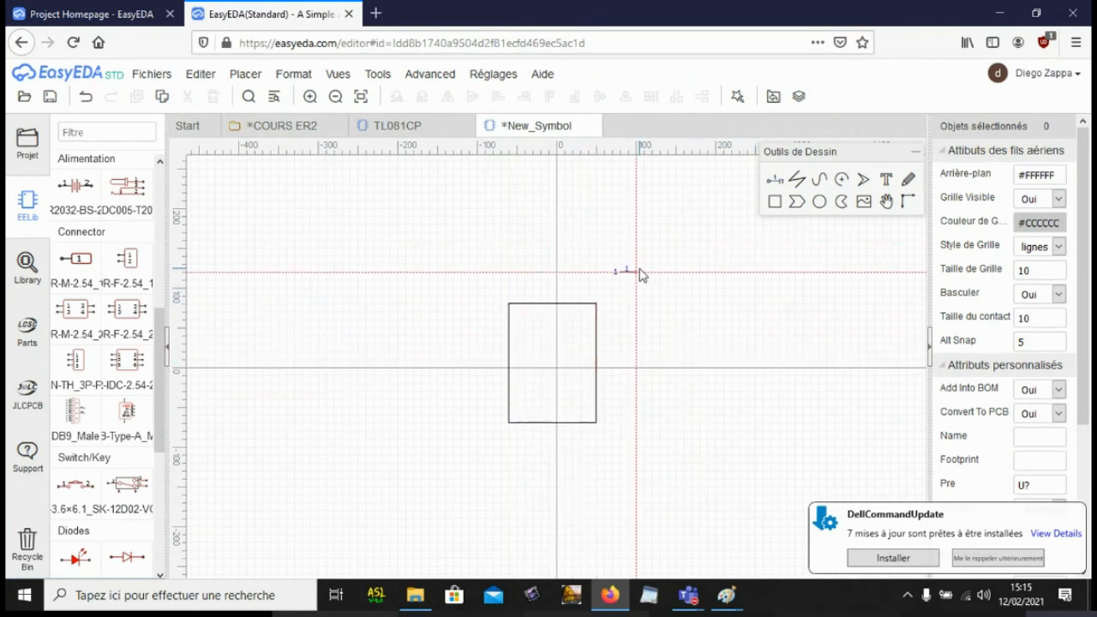
left_click(509, 321)
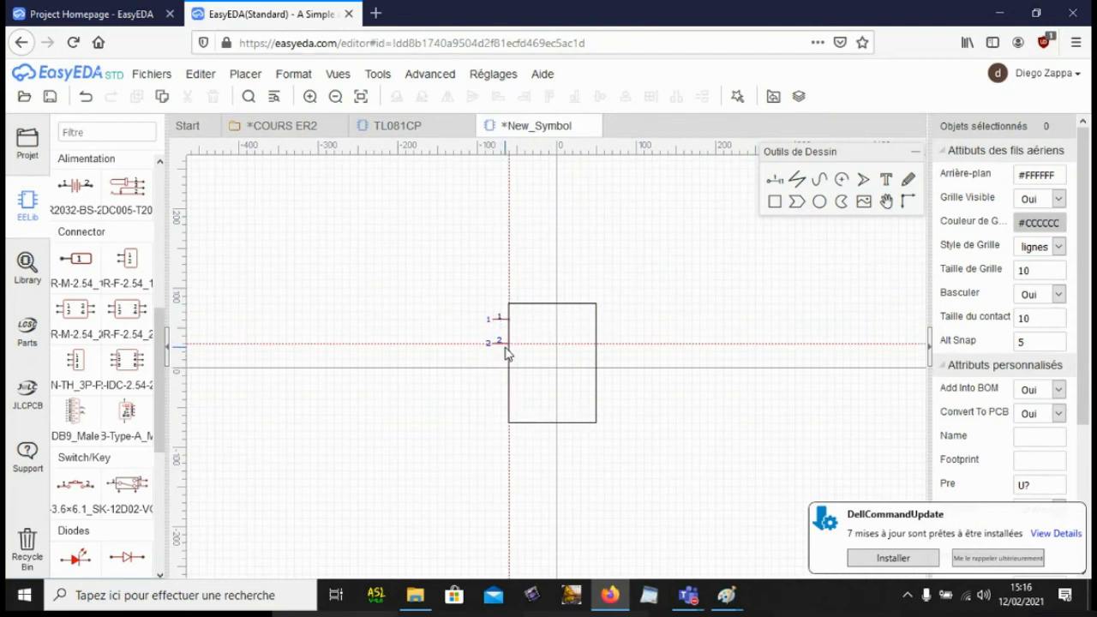
left_click(507, 344)
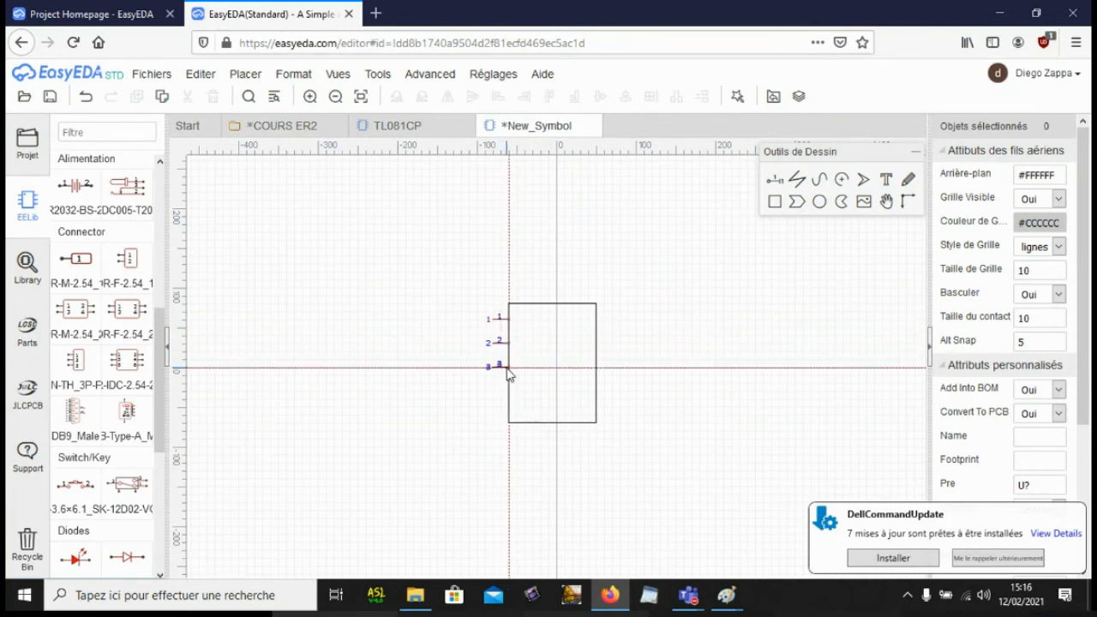
left_click(506, 367)
key("Escape")
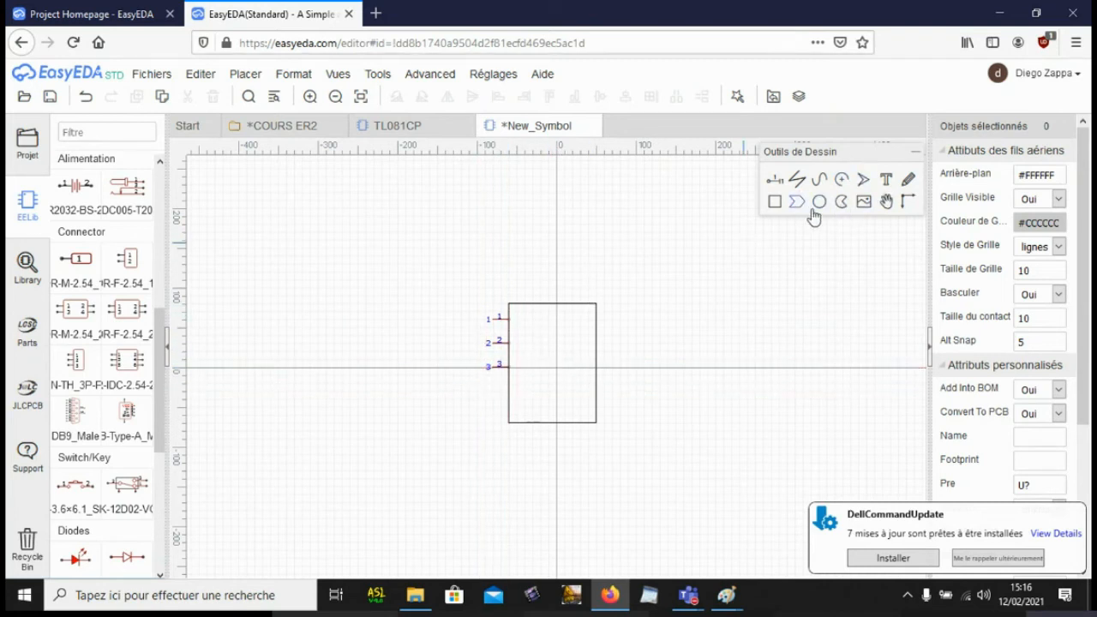
Step: Place a text label with the default wording "Text" inside the upper half of the symbol's rectangle
left_click(887, 181)
left_click(550, 347)
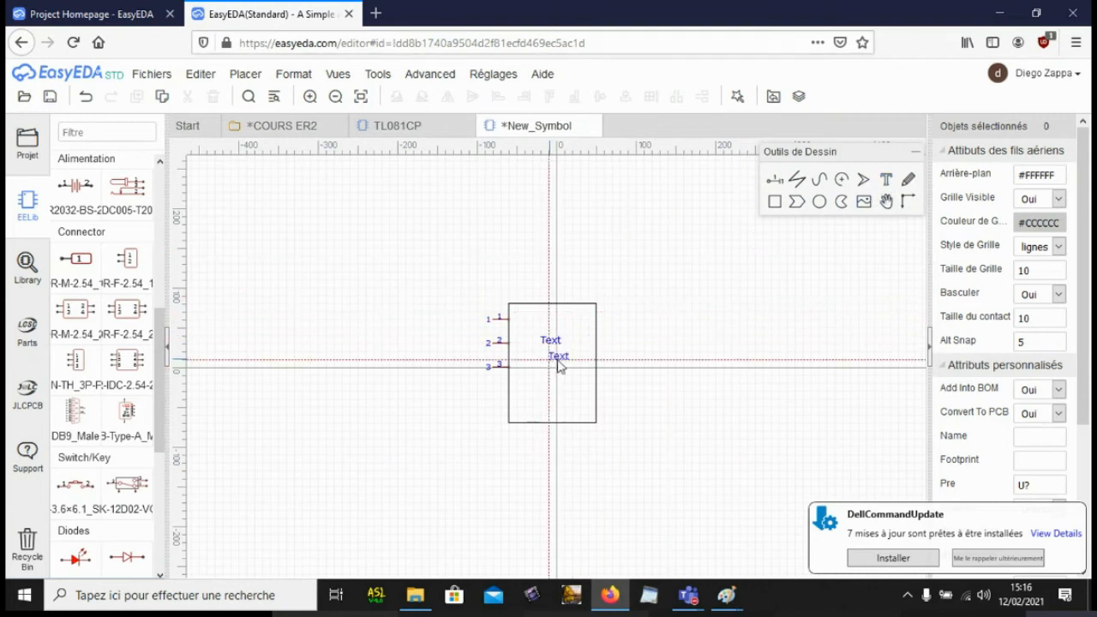
key("Escape")
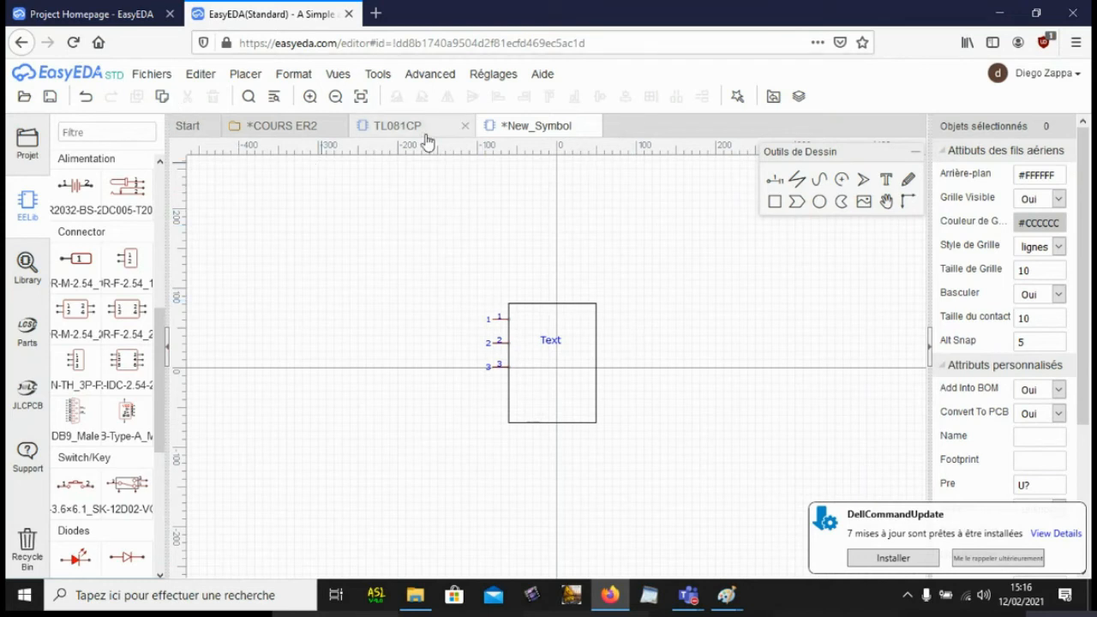
Step: Set pin 1's name to "sortie" and look at the symbol's save-as form without saving
left_click(494, 320)
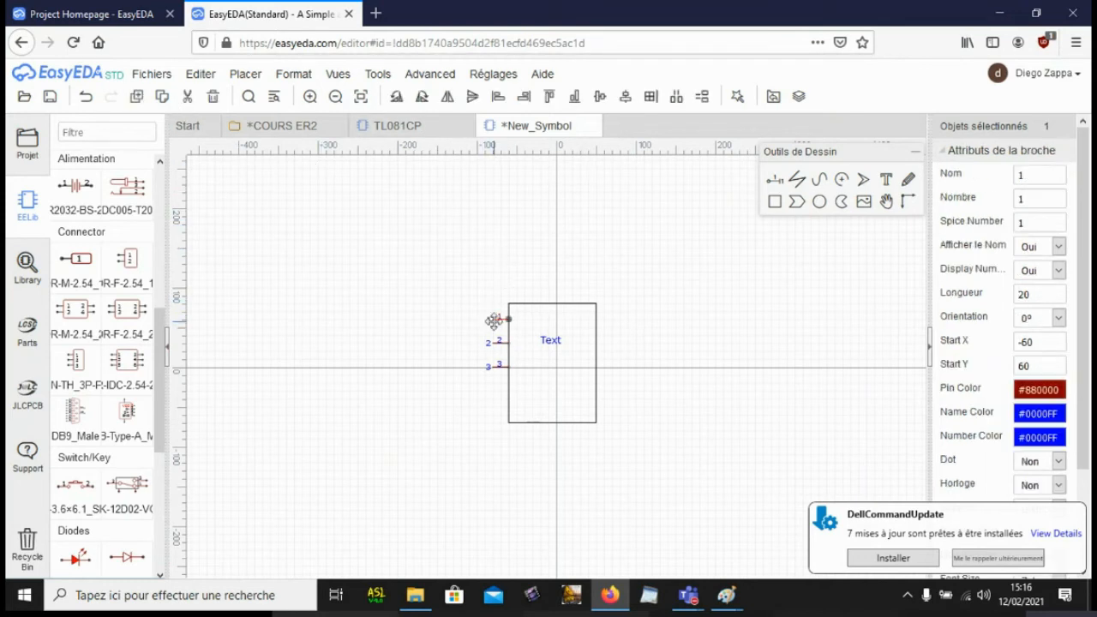
double_click(1024, 175)
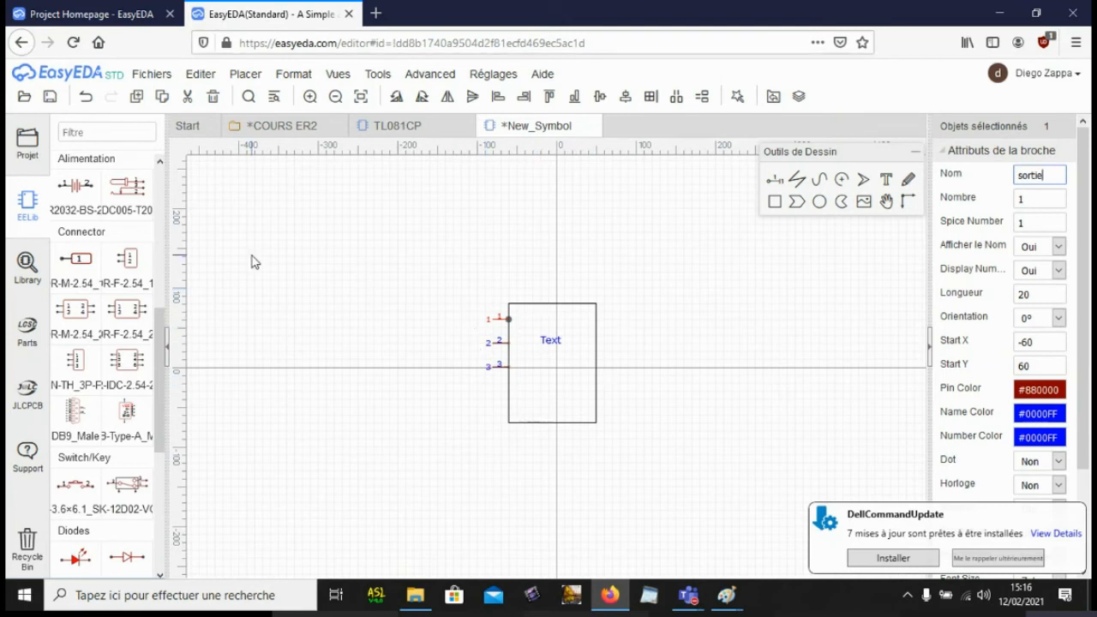
mouse_move(153, 82)
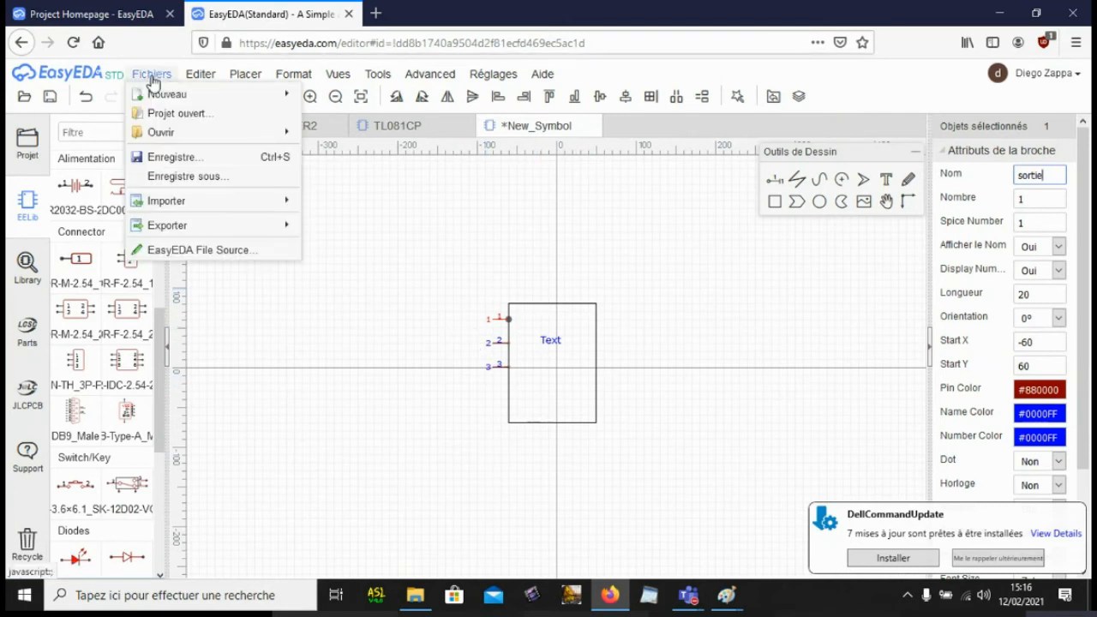
left_click(172, 177)
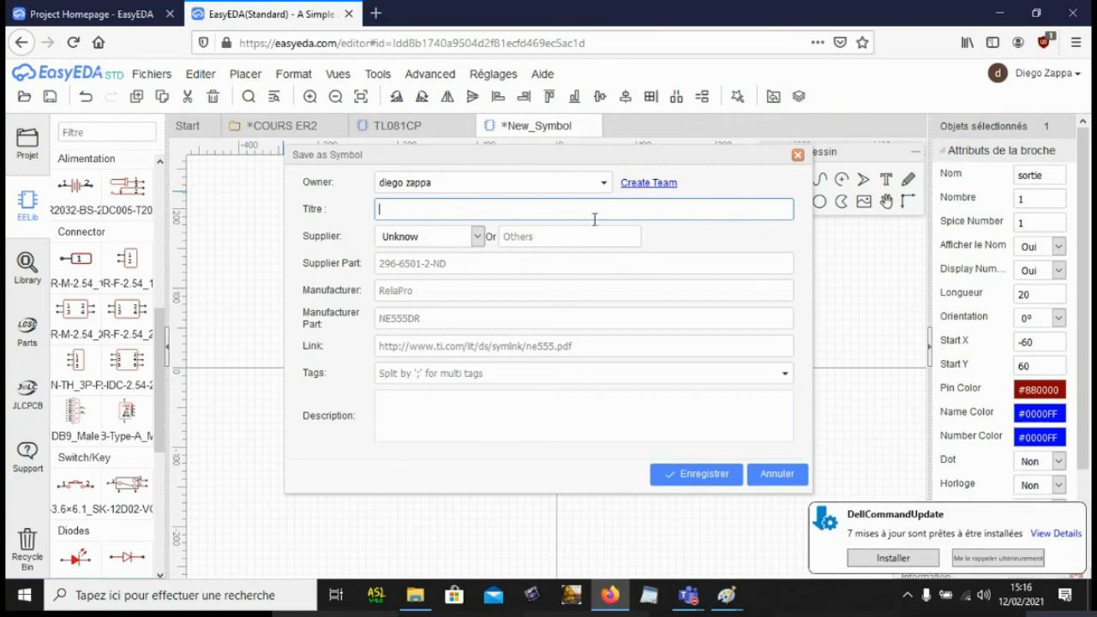
left_click(797, 155)
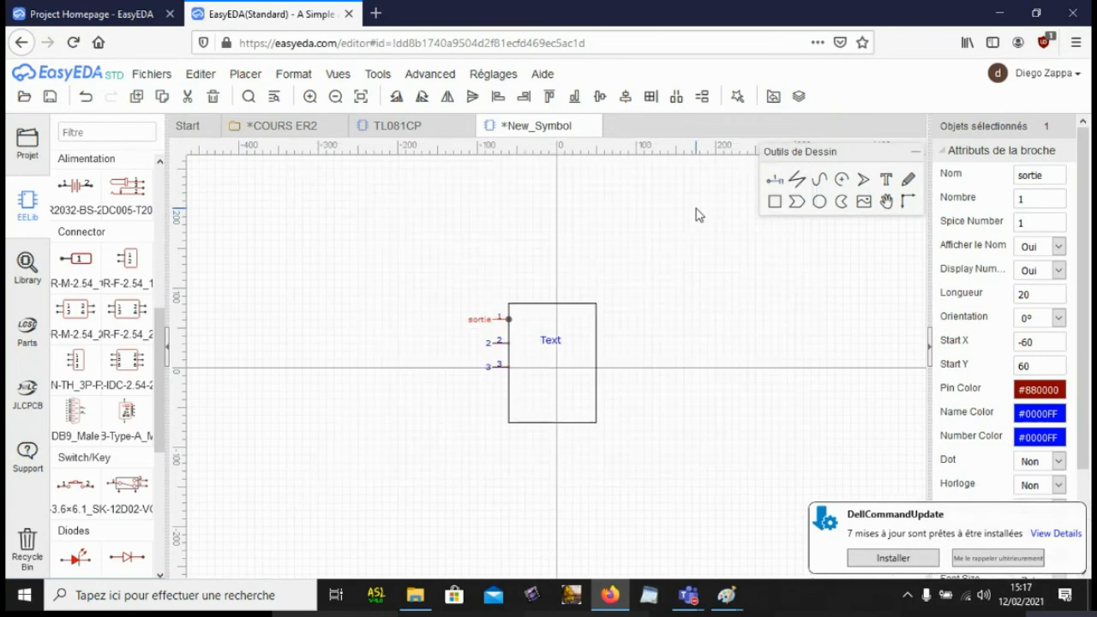
Step: Close the new symbol document without saving and return to the COURS ER2 schematic
left_click(592, 128)
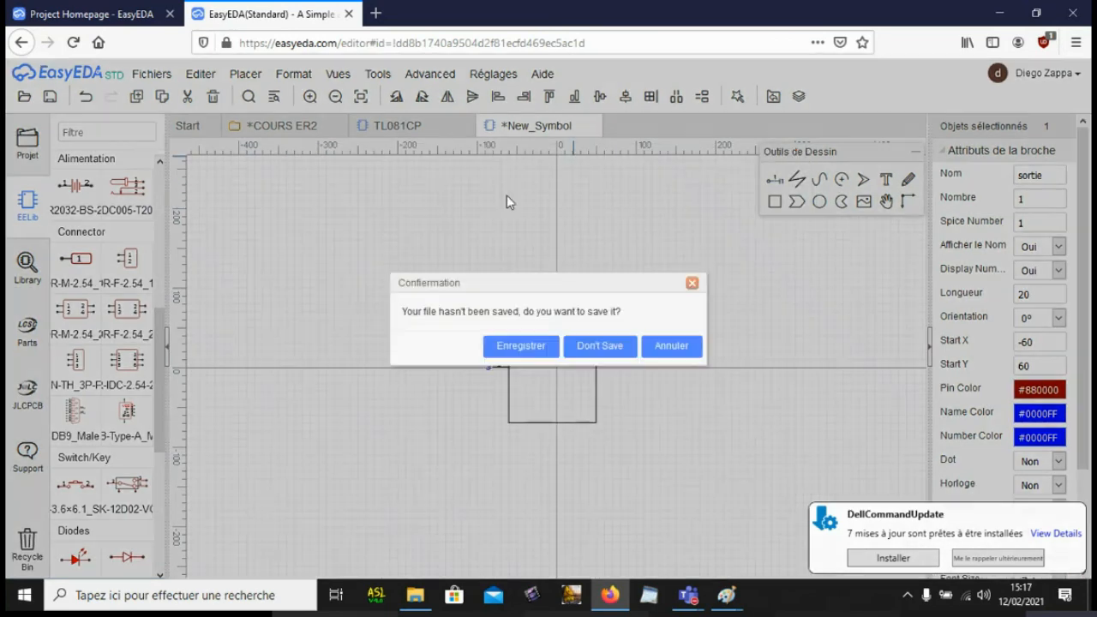
left_click(596, 348)
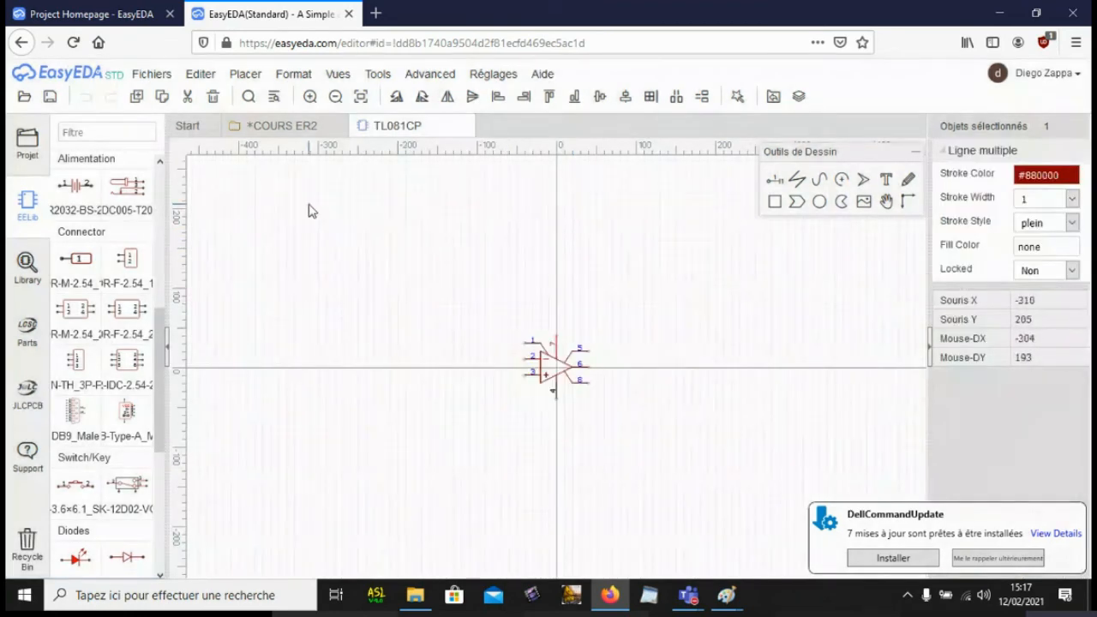
left_click(261, 130)
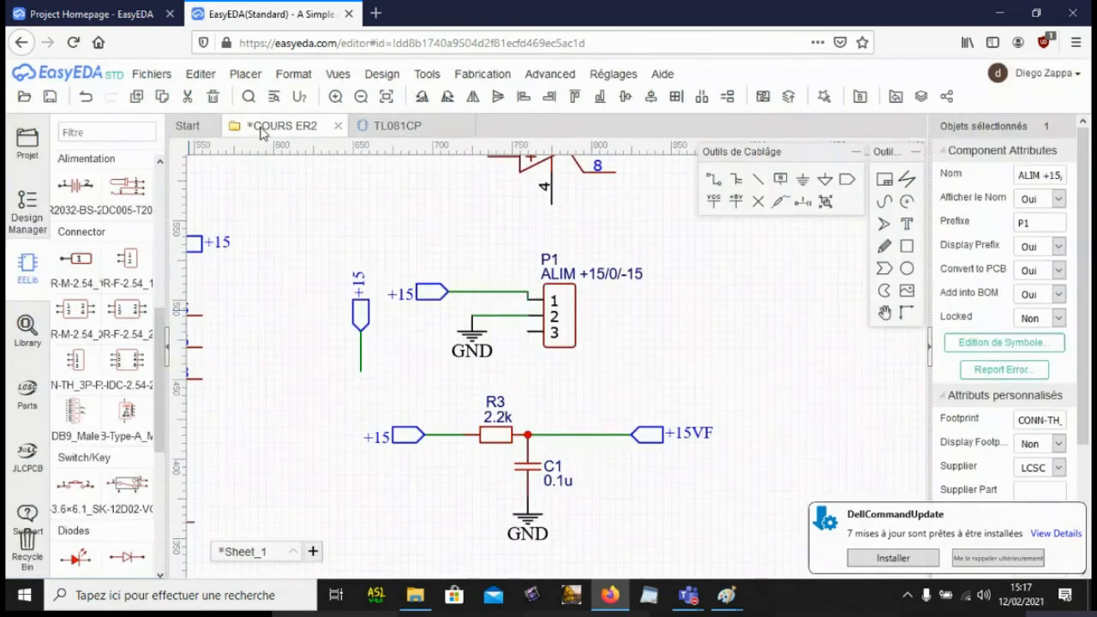
Step: Browse the personal work space symbols in the library, previewing Bornier stéréo 3 voies, bipper and RELAIS-2RT-NO NF
left_click(27, 334)
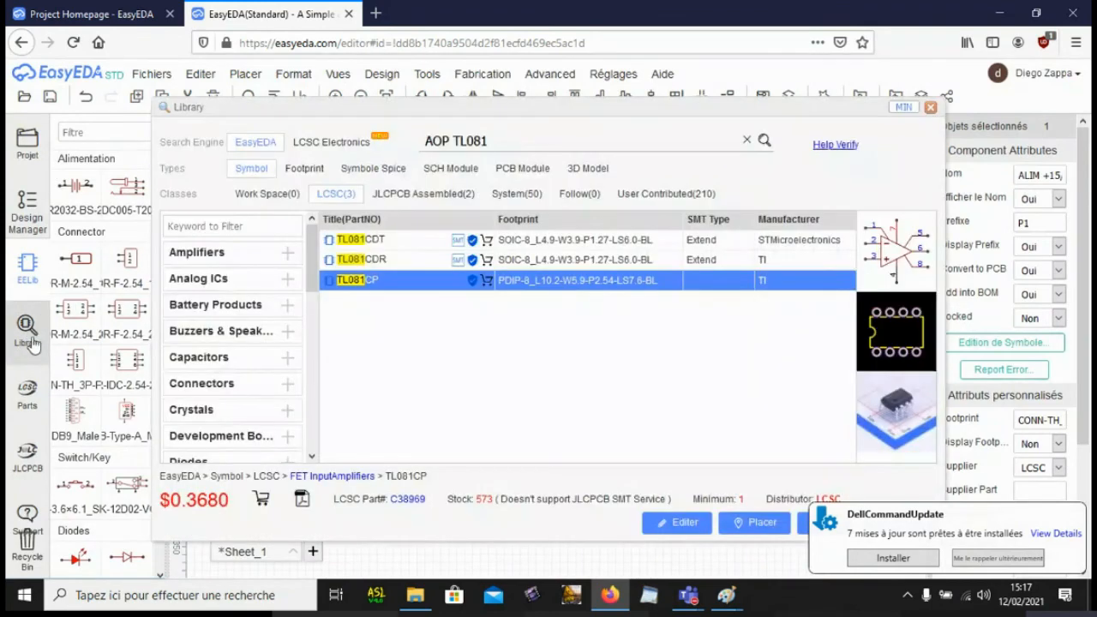
left_click(267, 195)
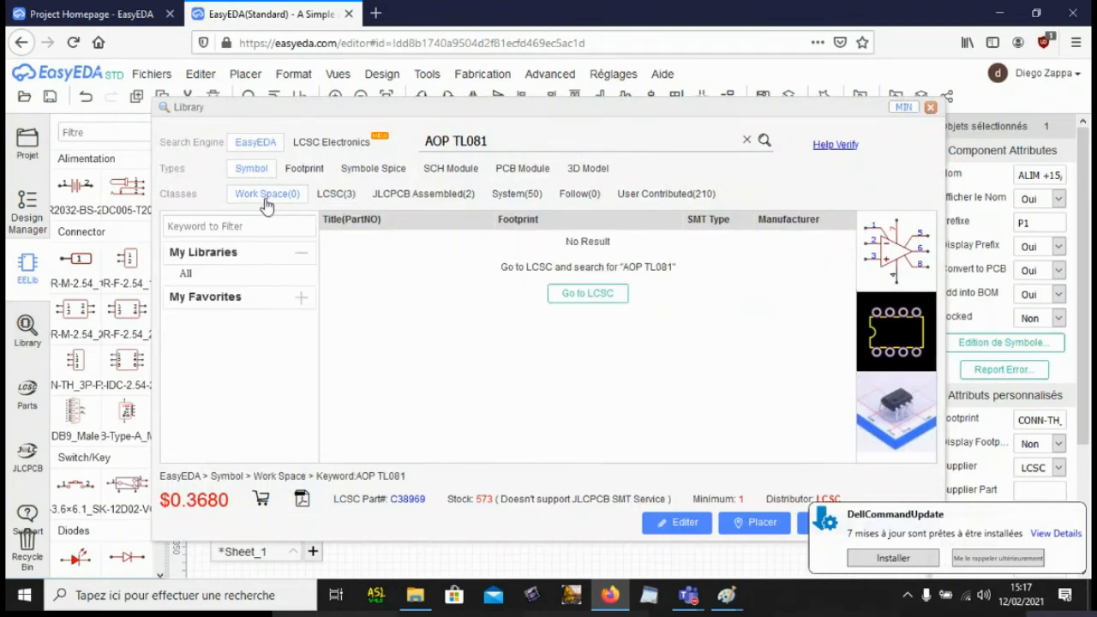
left_click(223, 276)
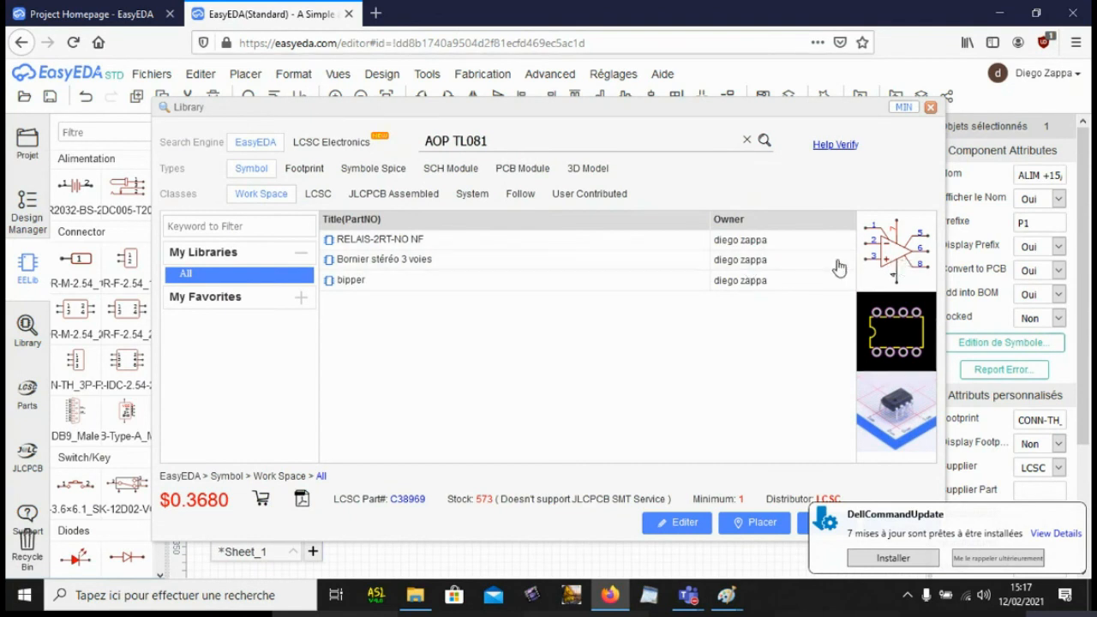
left_click(600, 259)
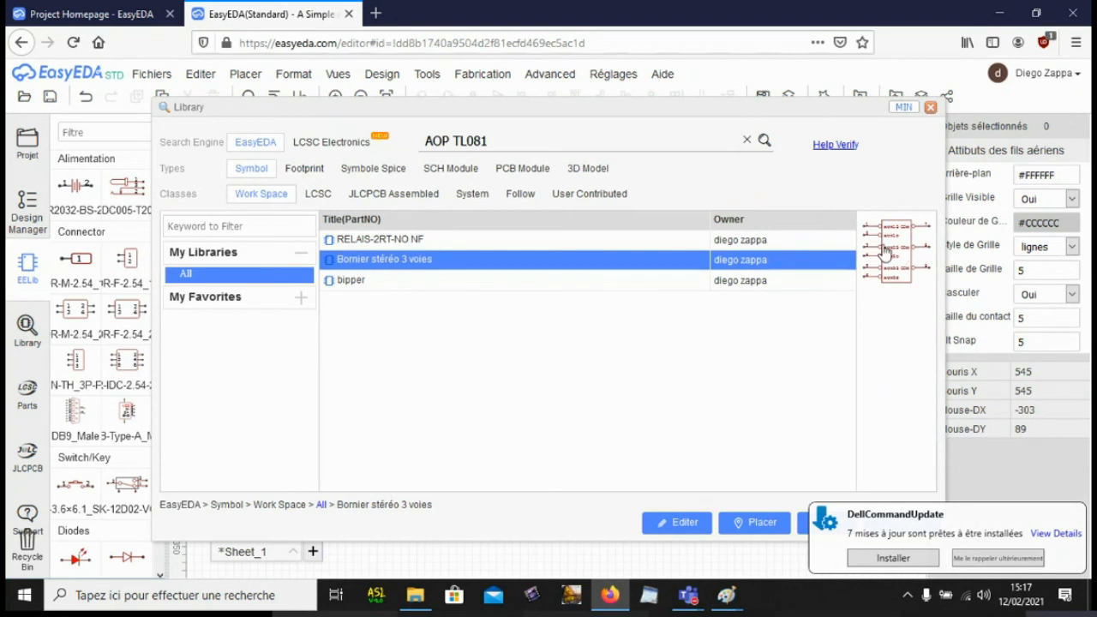
left_click(513, 289)
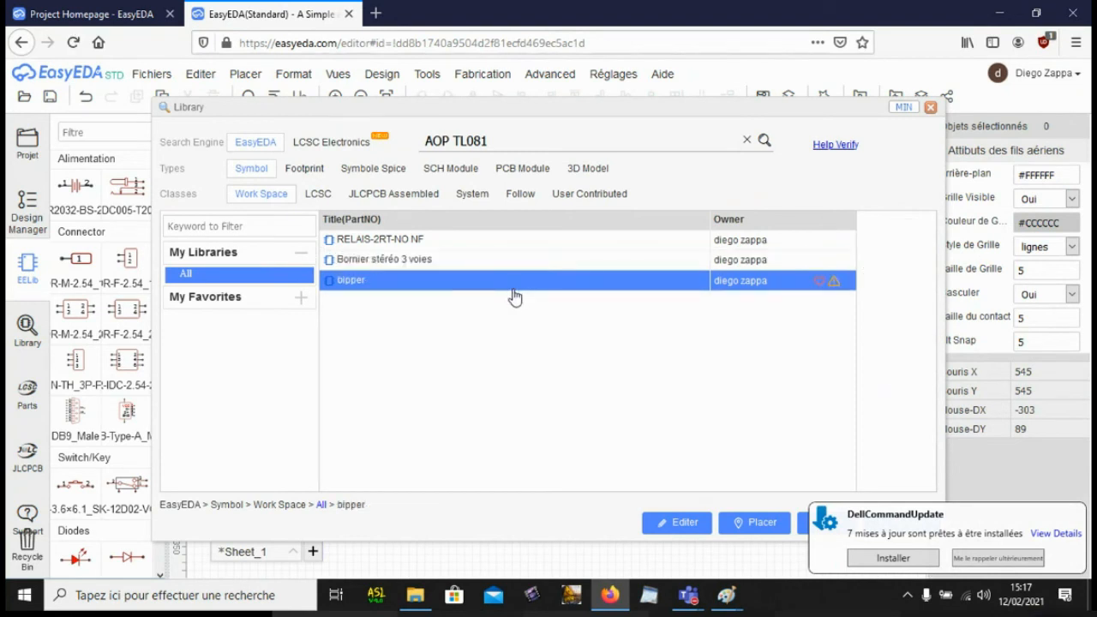
left_click(511, 263)
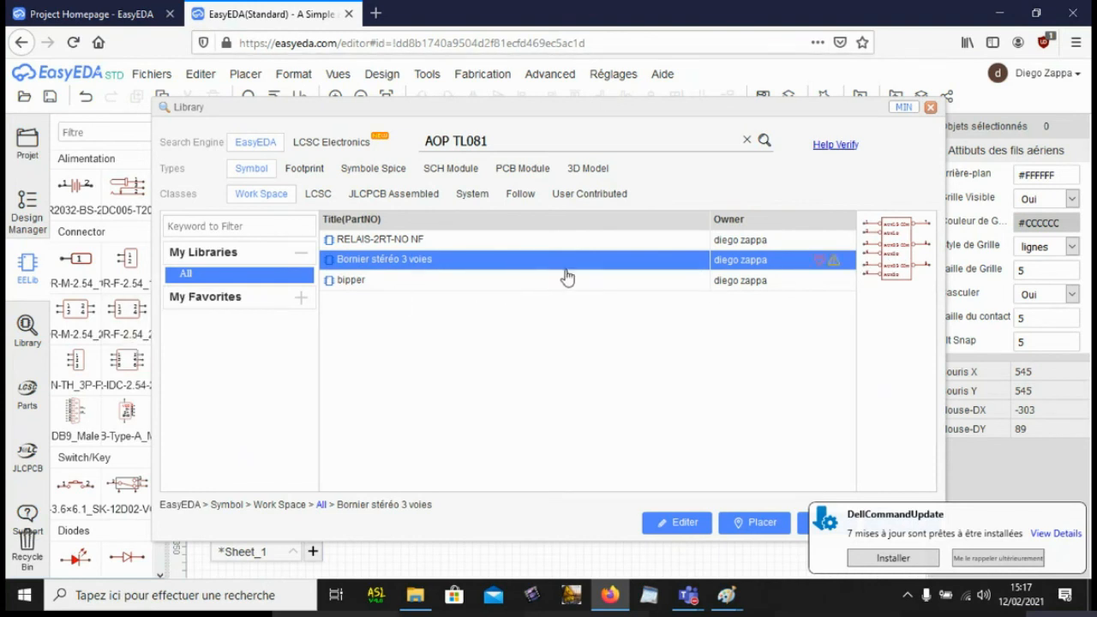
left_click(456, 244)
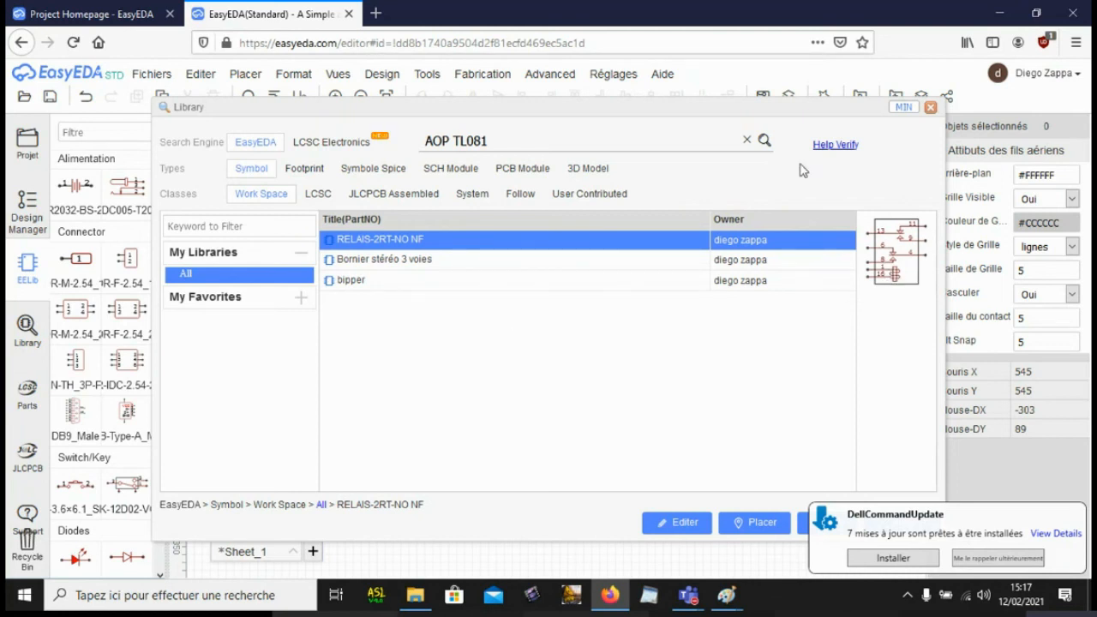
left_click(930, 109)
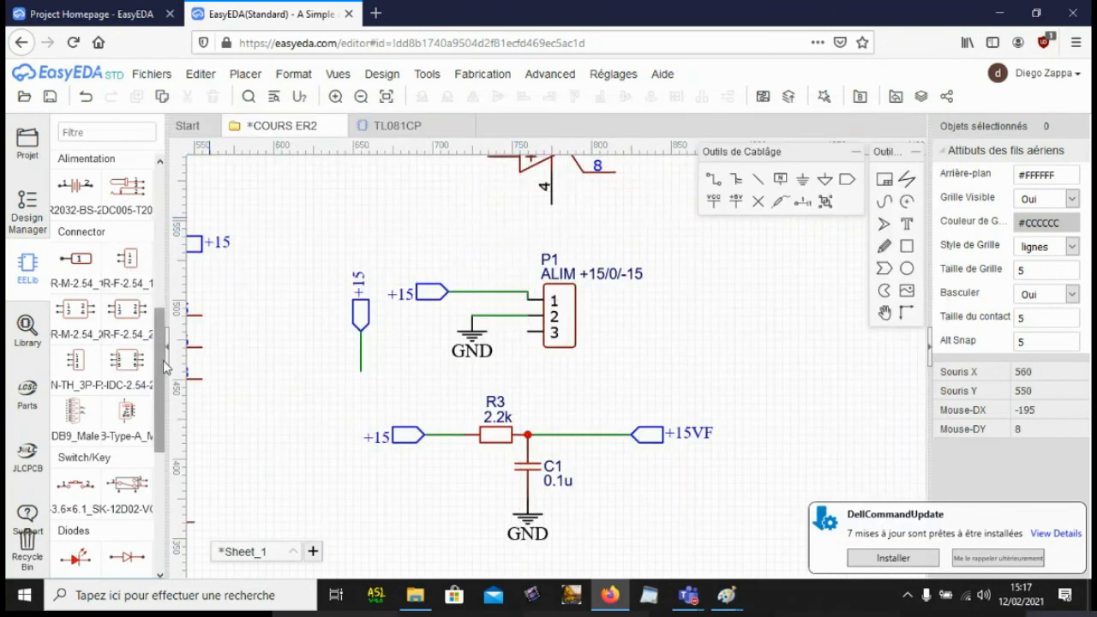
Step: Open the K2-3.6×6.1_SMD push-button symbol from the Switch/Key parts for editing
left_click_drag(160, 368, 154, 413)
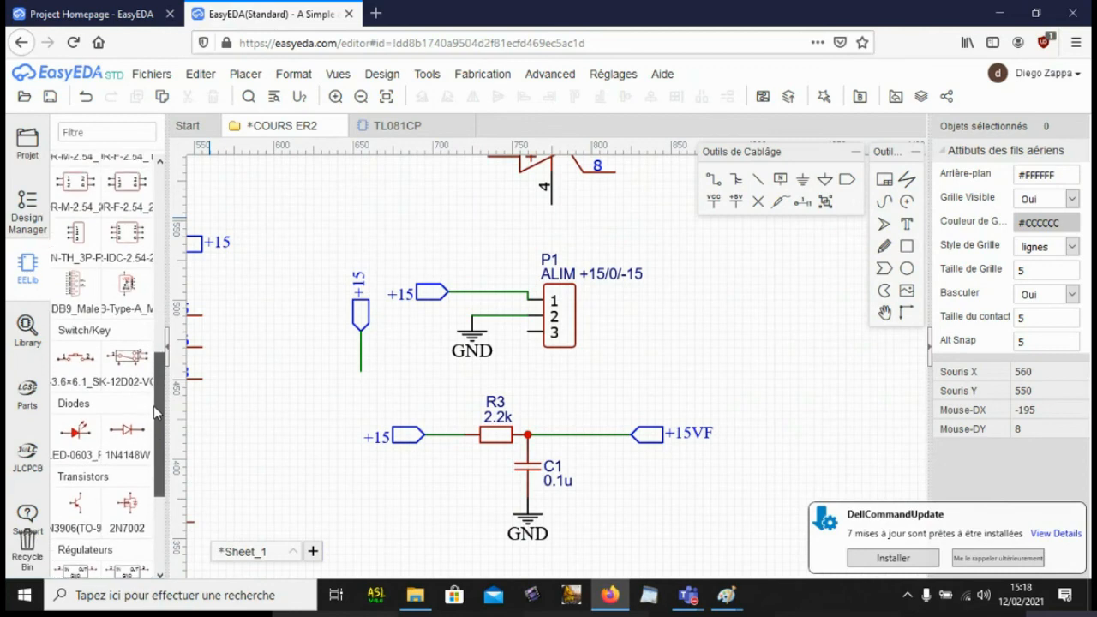
double_click(77, 367)
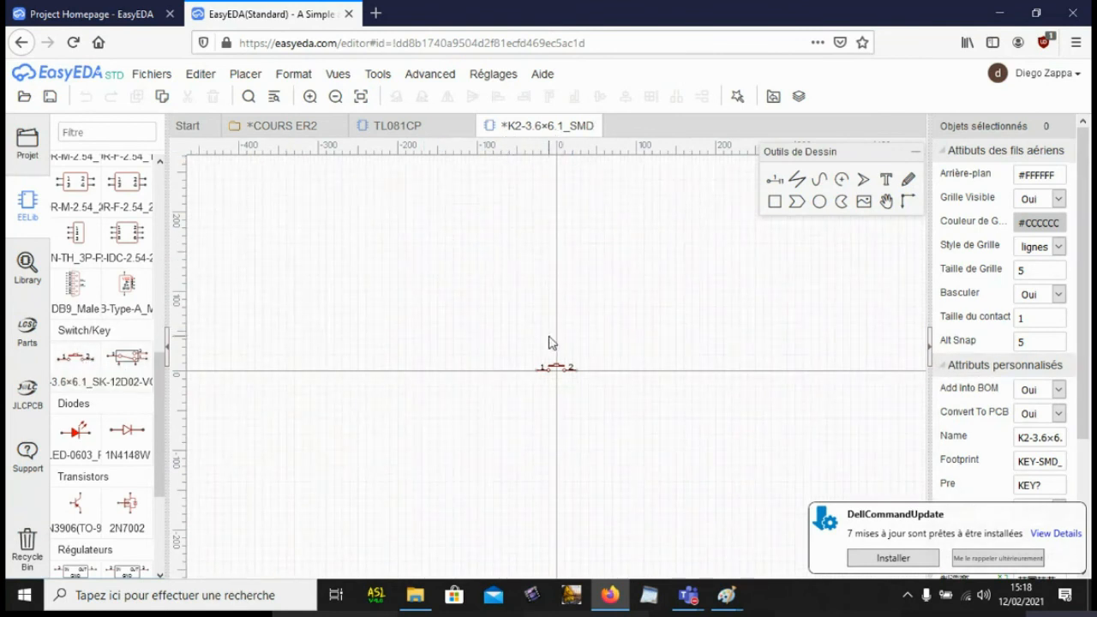
left_click(310, 96)
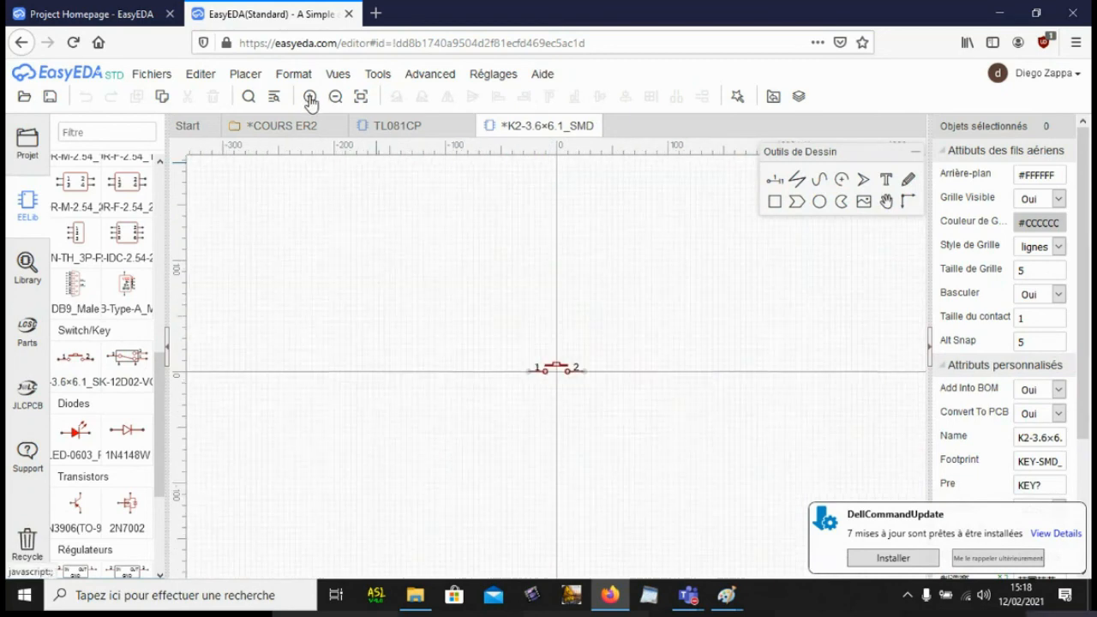
left_click(310, 96)
left_click(310, 96)
left_click(310, 96)
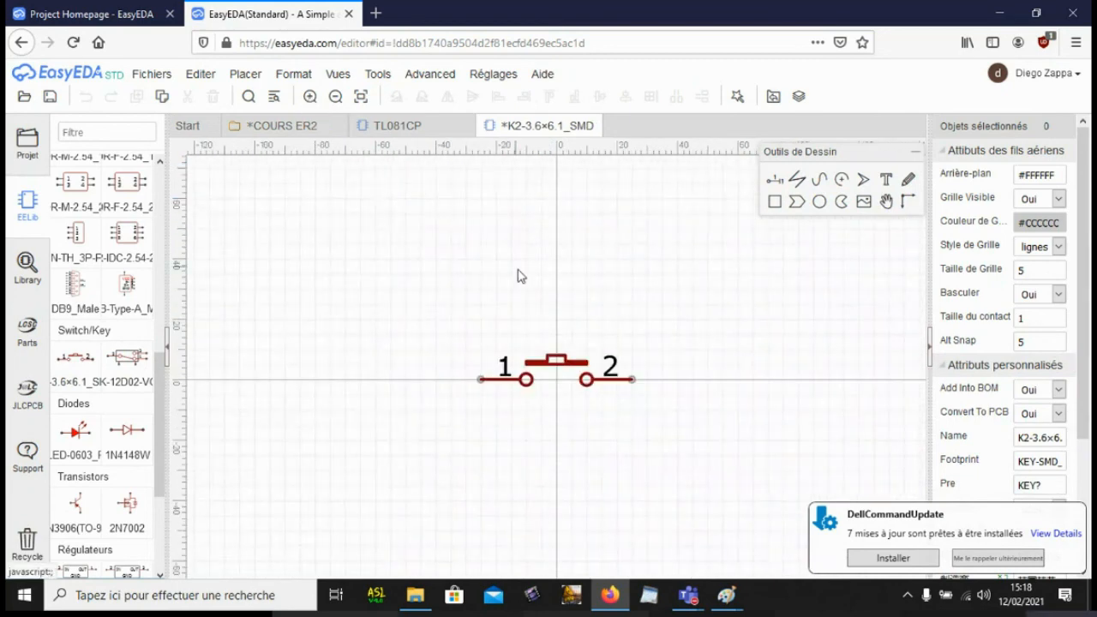
Step: Draw a zigzag polyline like a spring rising from the push-button's actuator
left_click(798, 184)
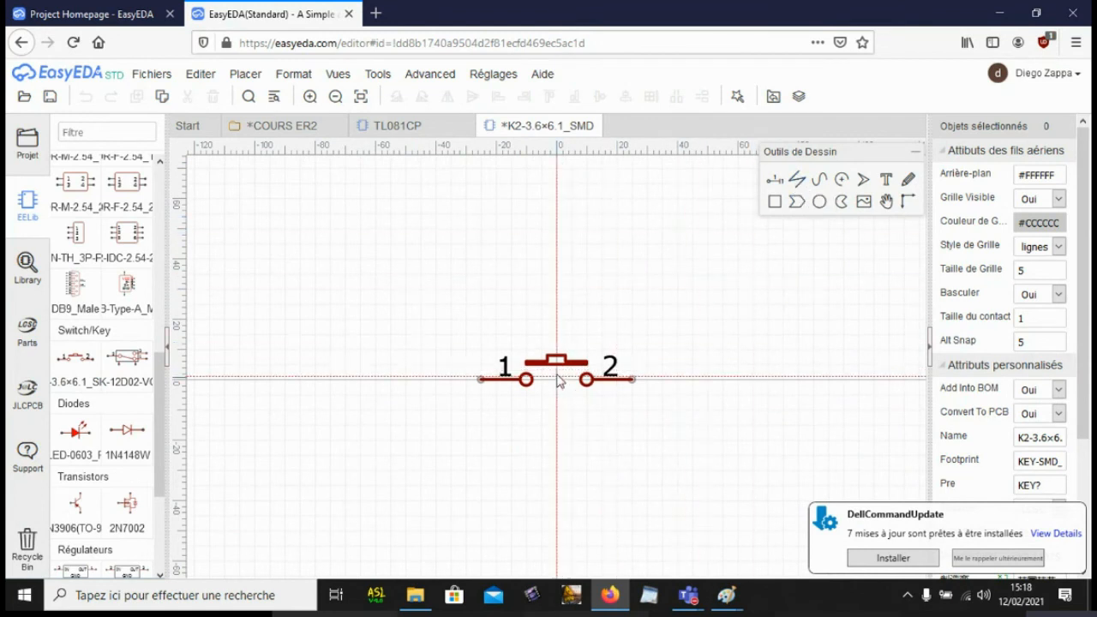
left_click(540, 360)
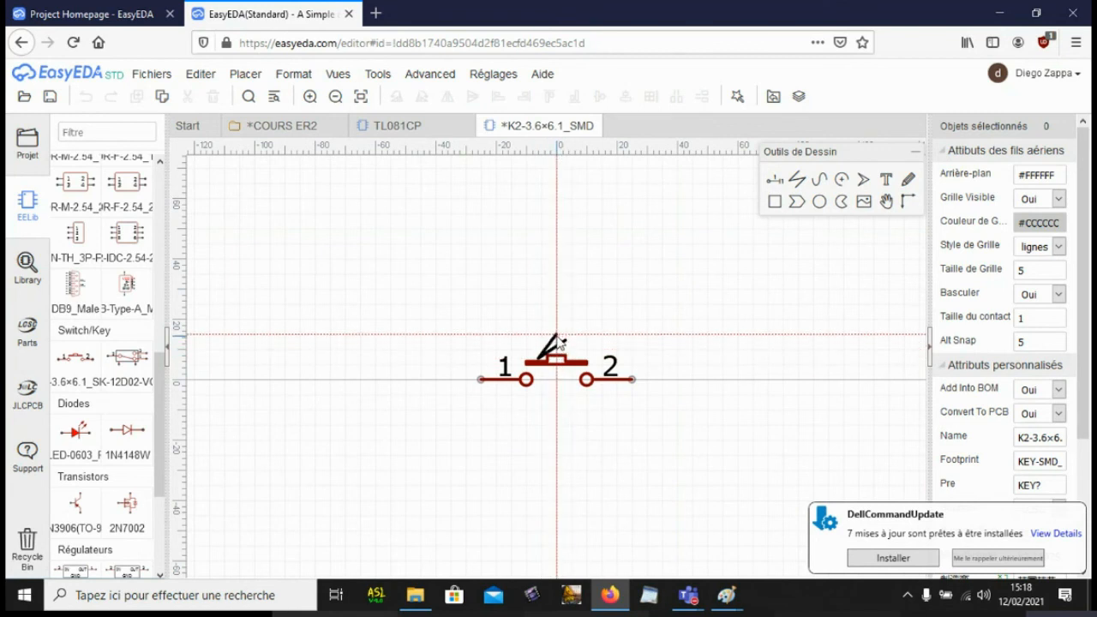
left_click(559, 335)
left_click(573, 336)
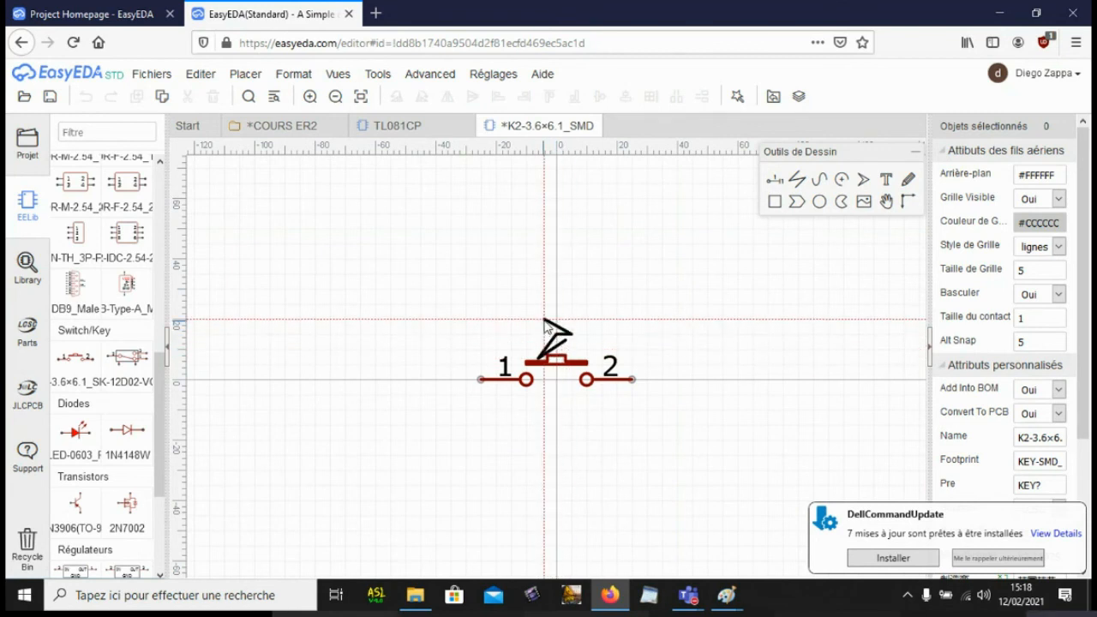
left_click(544, 319)
left_click(567, 315)
left_click(551, 303)
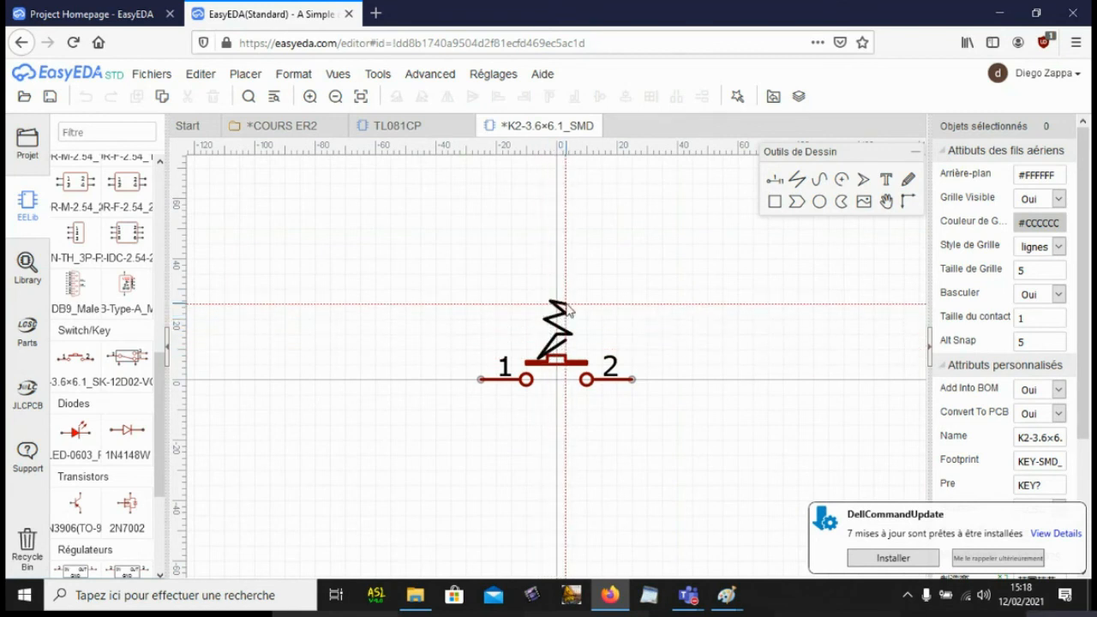
left_click(566, 305)
right_click(567, 305)
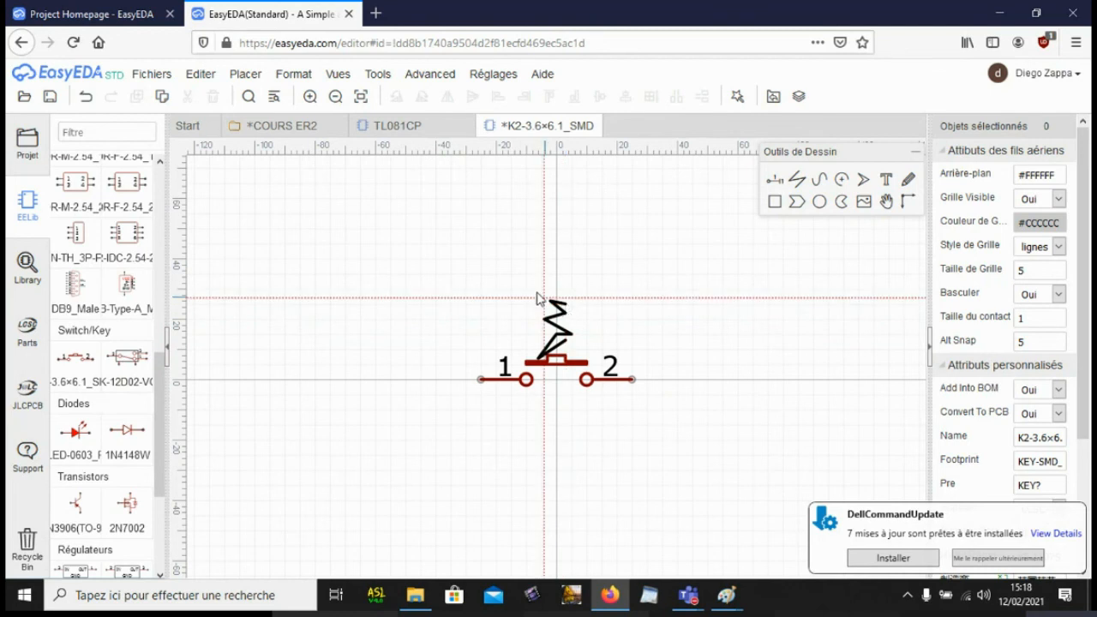
Step: Draw a rectangle around the zigzag and the push-button contacts, extending well below the pins
left_click(775, 204)
left_click(518, 301)
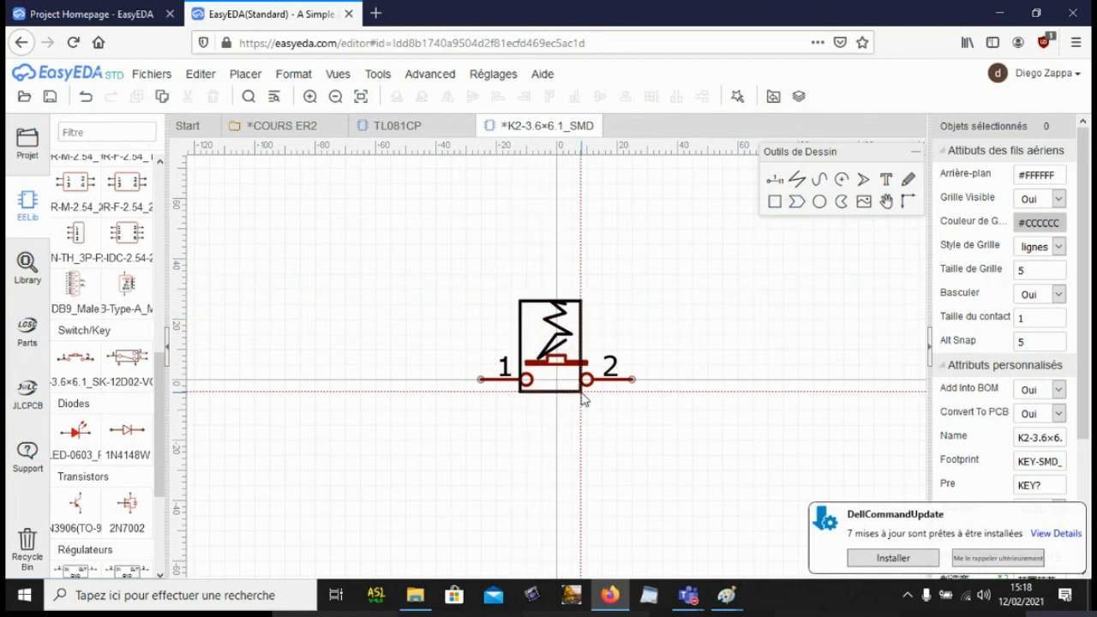
left_click(600, 462)
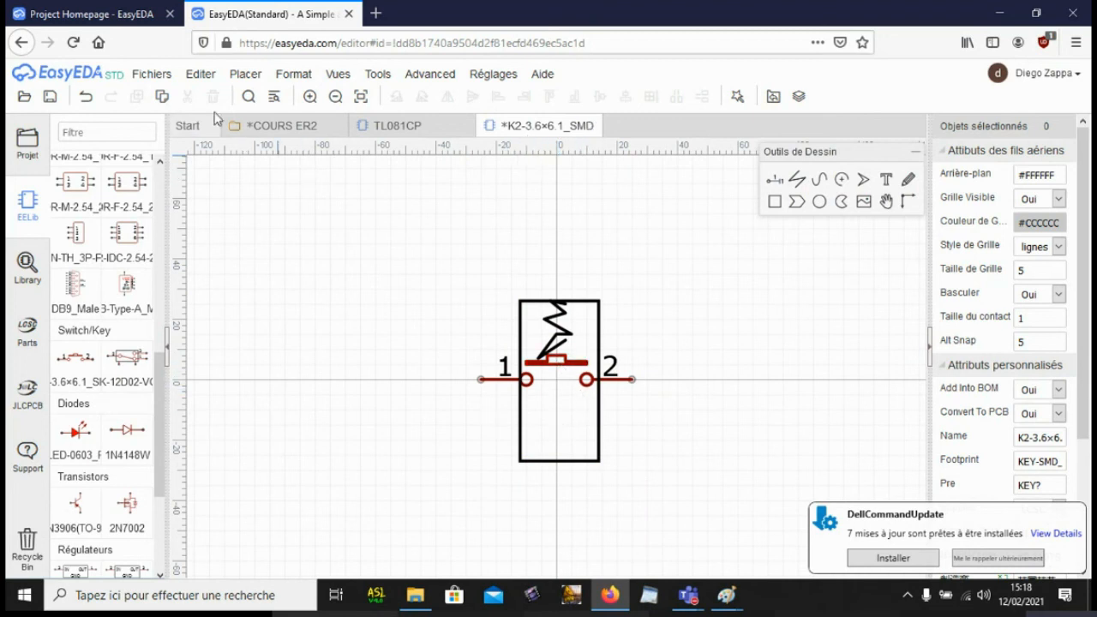
Step: Look at the save-as form for the modified push-button symbol and dismiss it without saving
left_click(156, 75)
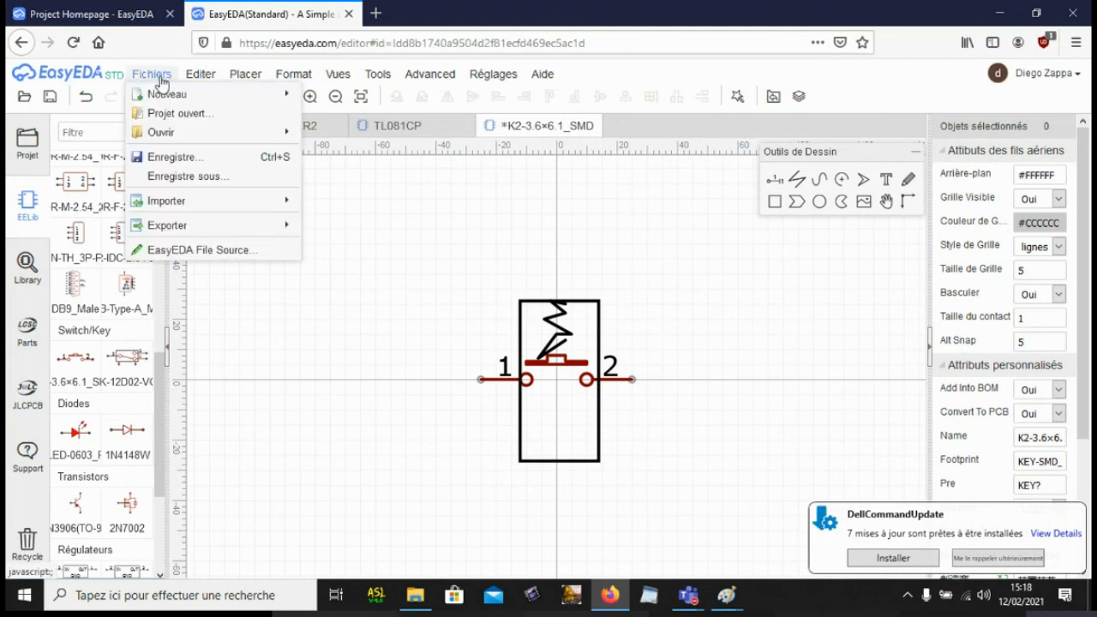
left_click(176, 178)
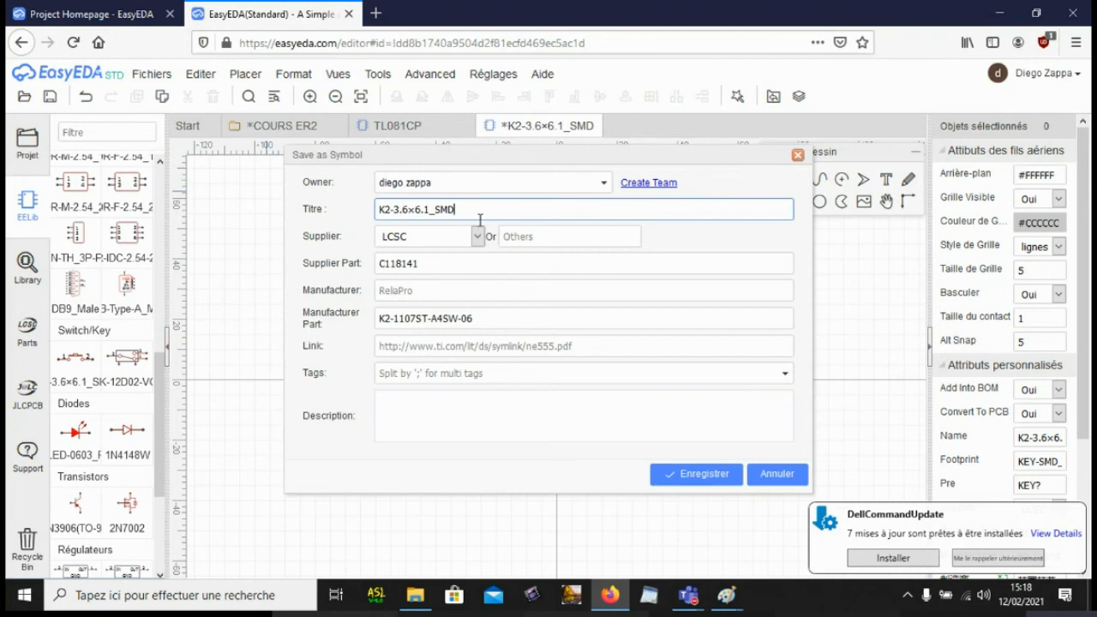
left_click(798, 155)
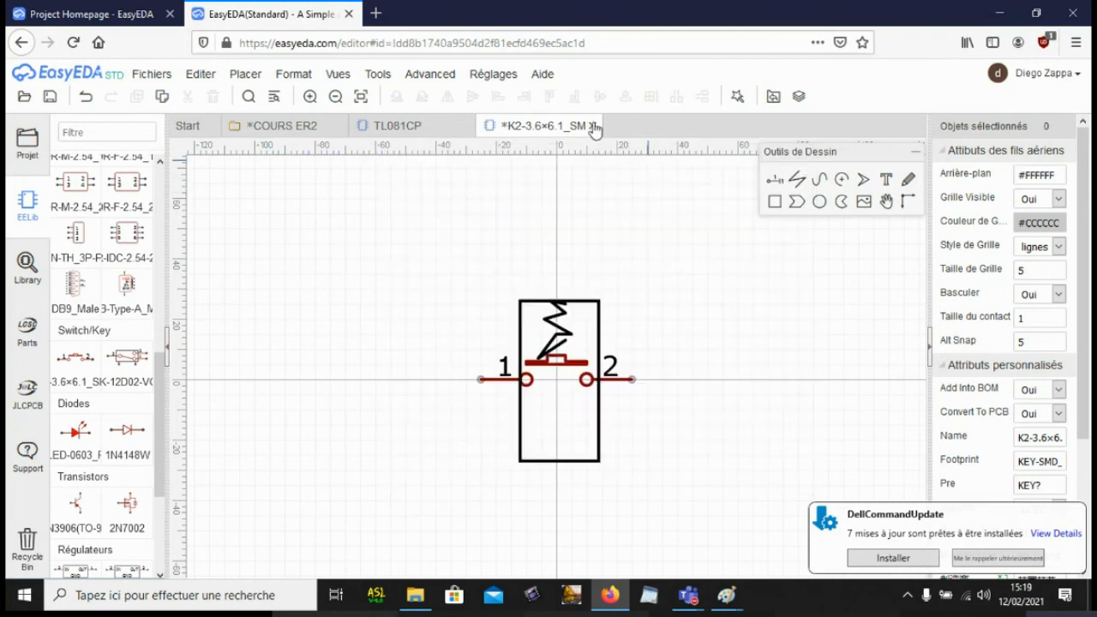
Step: Close the K2-3.6×6.1_SMD symbol document
left_click(594, 126)
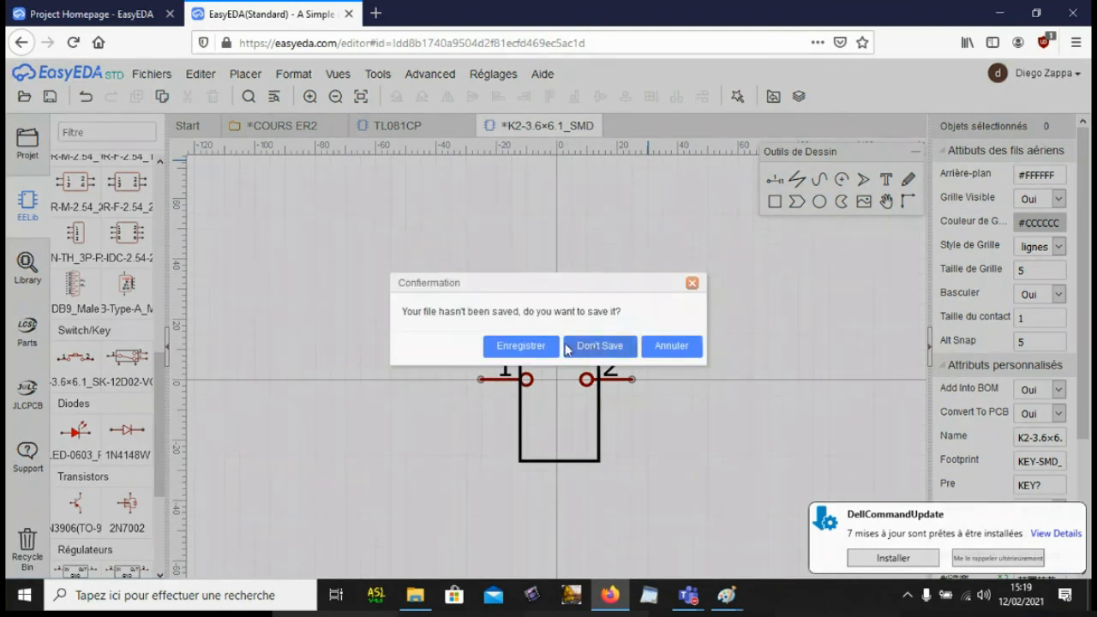